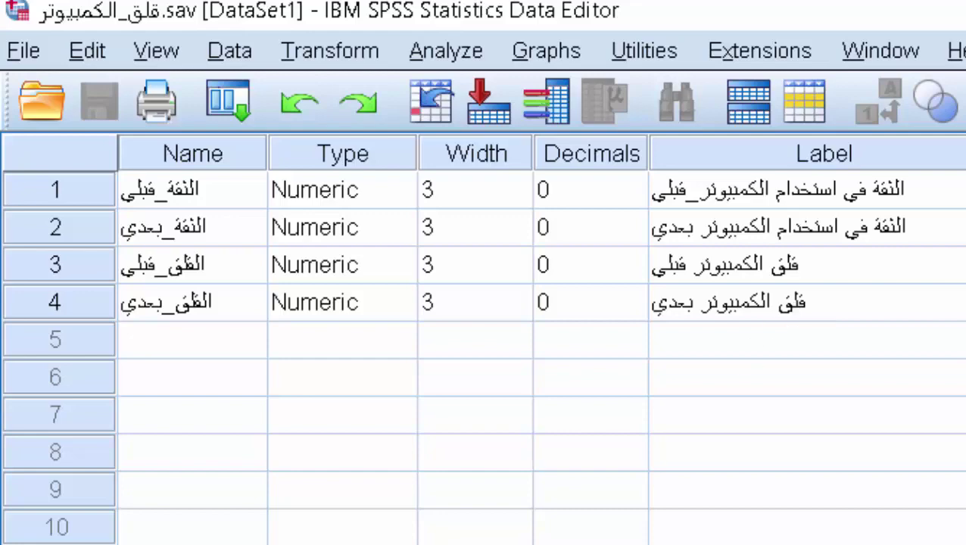
Switch to the data view and examine the final cases for missing values in the two post-test variables.
key("ctrl+t")
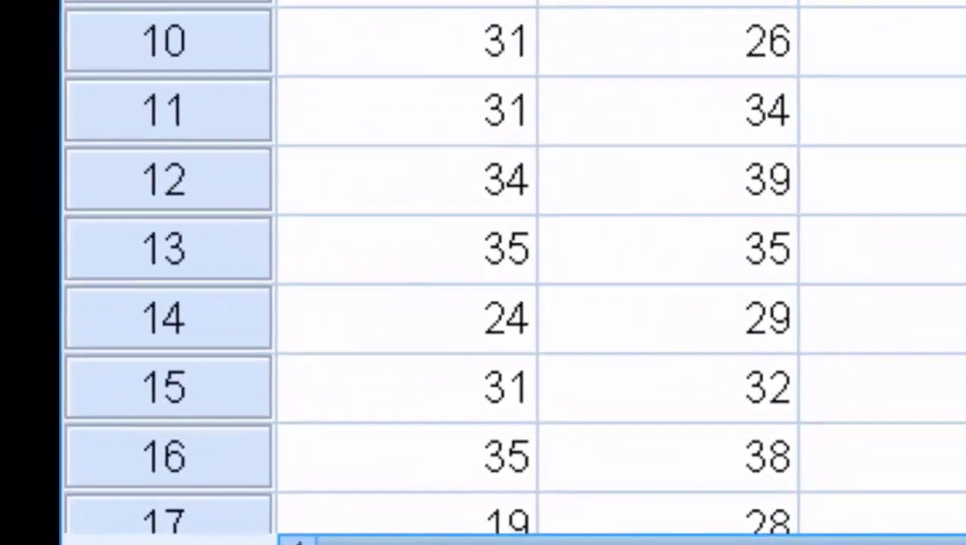
scroll(481, 358, "down", 3)
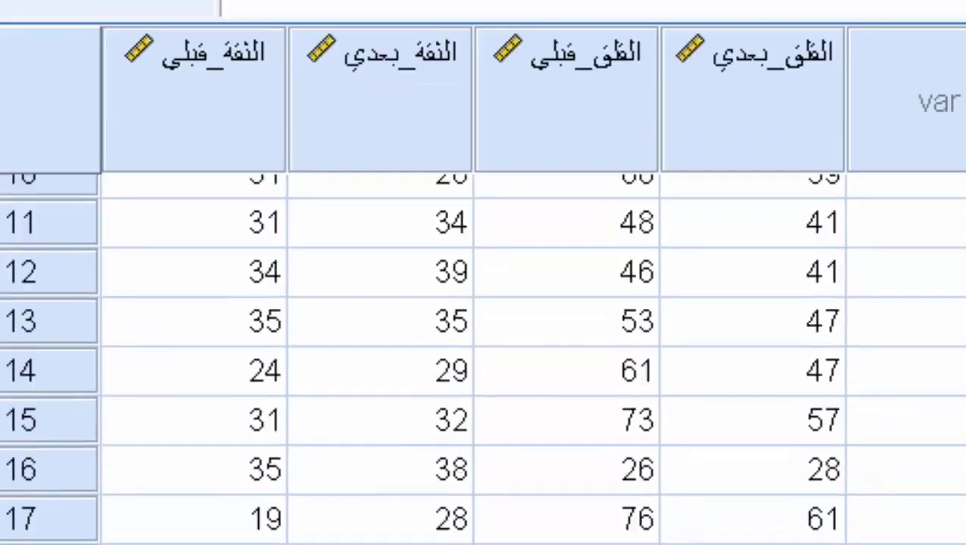
scroll(482, 357, "down", 20)
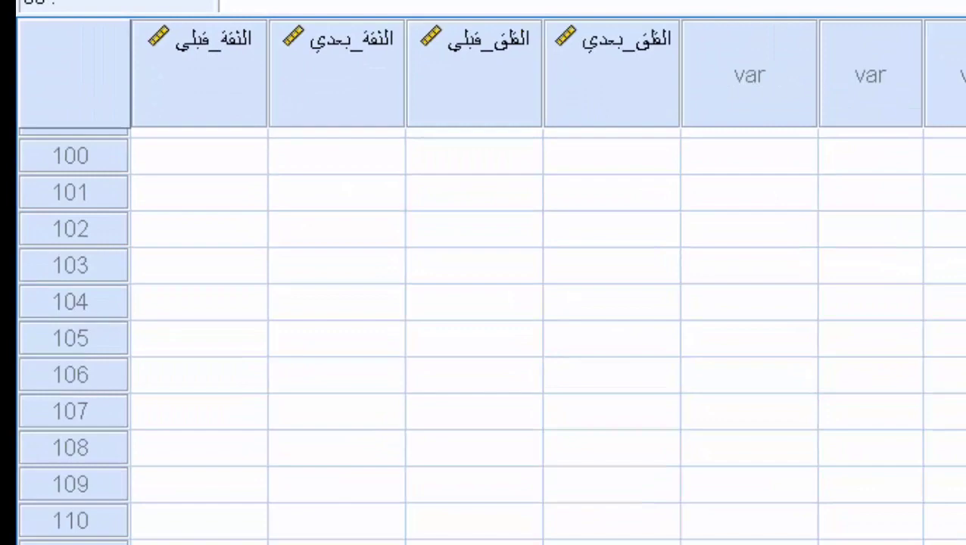
scroll(833, 484, "up", 7)
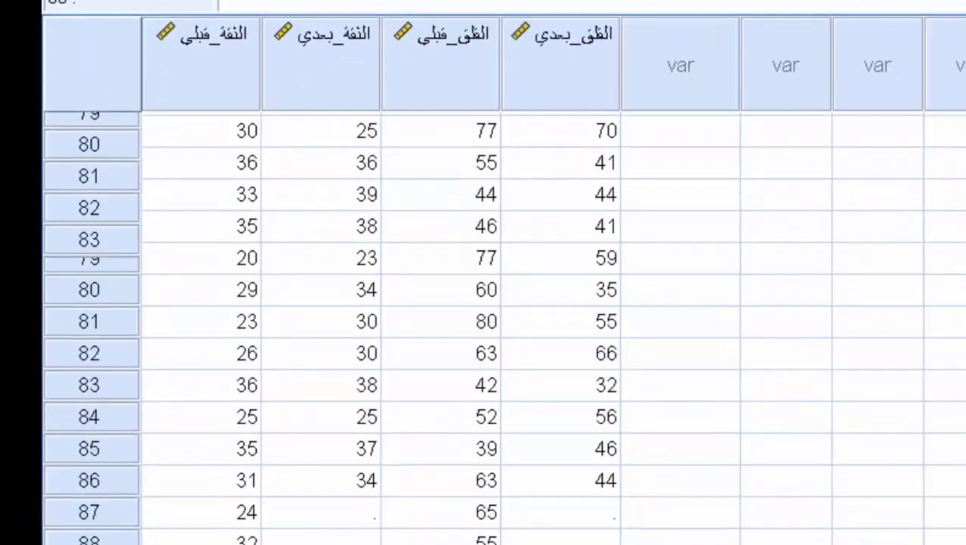
left_click(878, 513)
scroll(839, 500, "down", 1)
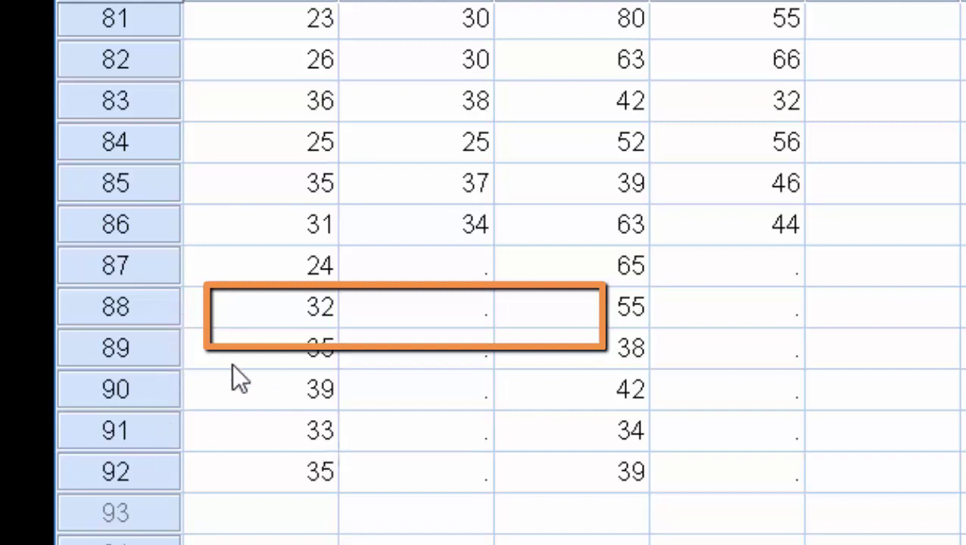
Select cases 87 to 92 at the end of the dataset, which lack post-test values.
left_click_drag(147, 393, 160, 245)
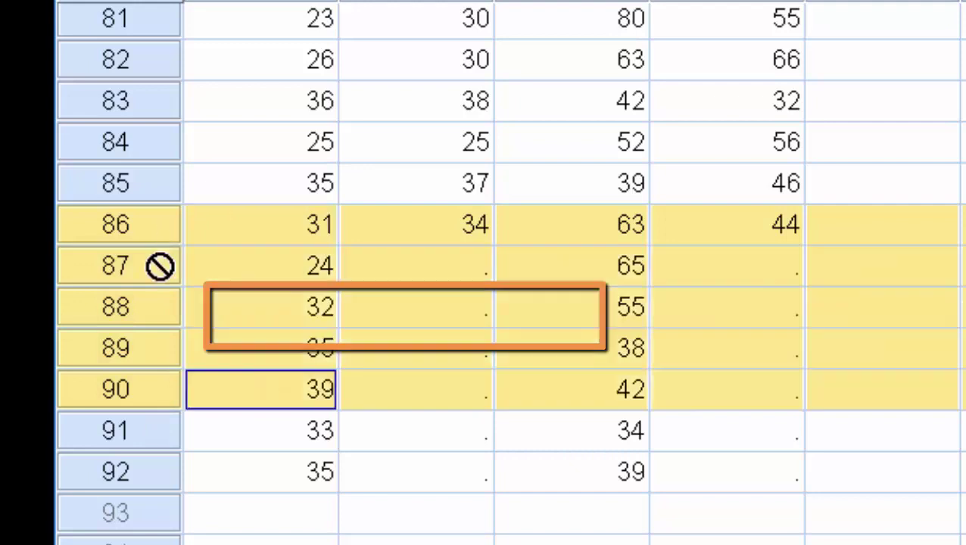
left_click(237, 267)
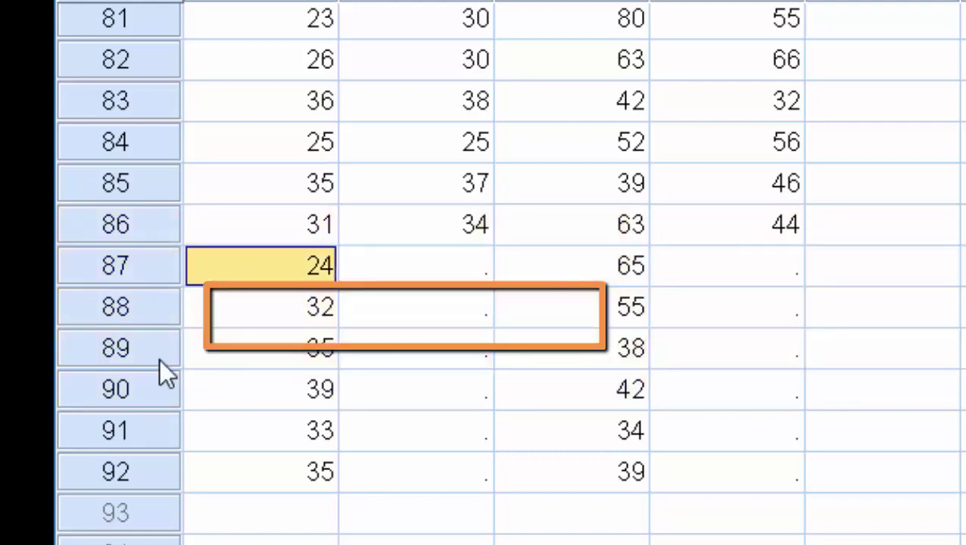
left_click_drag(154, 415, 159, 431)
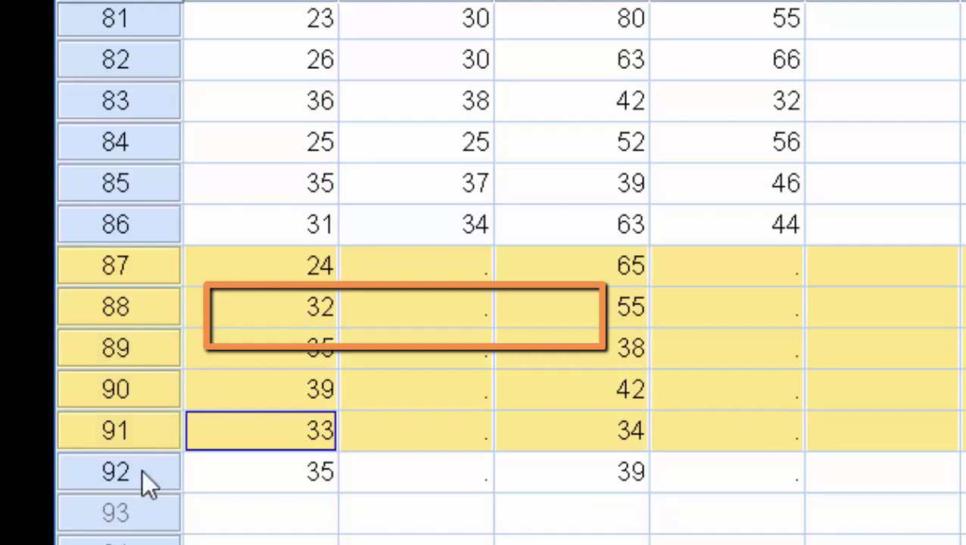
left_click_drag(142, 472, 142, 472)
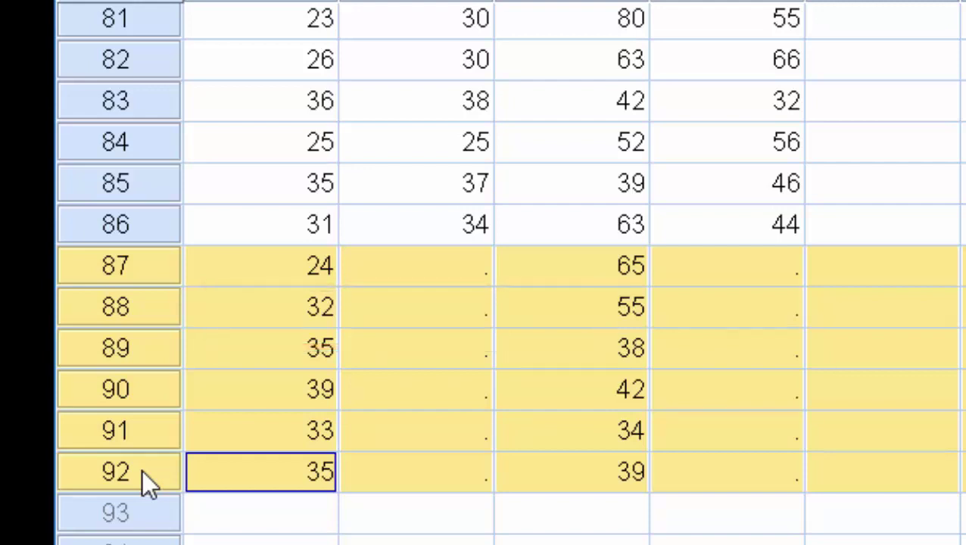
Clear the selection of cases 87 to 92 and save the data file.
left_click_drag(142, 474, 404, 227)
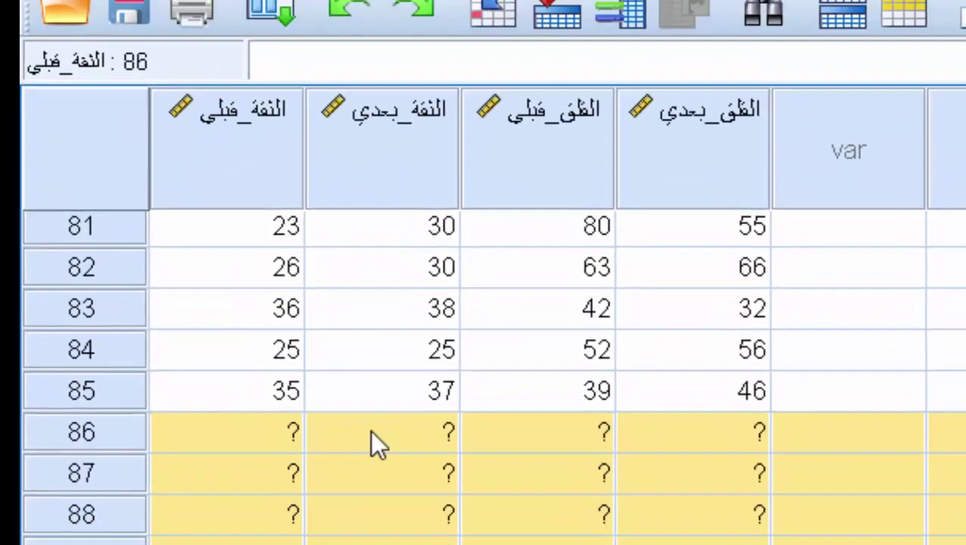
left_click(369, 429)
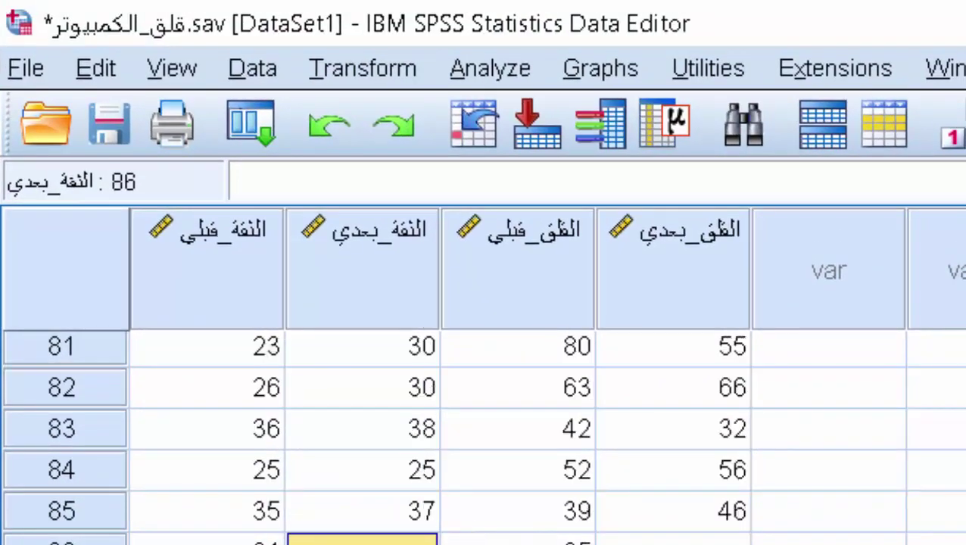
key("ctrl+s")
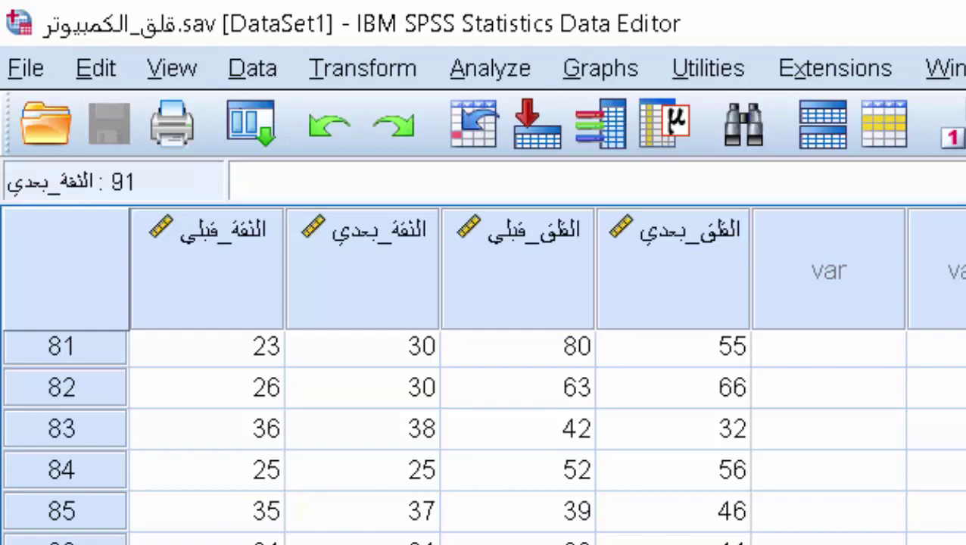
Start a Descriptives analysis, reset its settings and add all four confidence and anxiety variables.
left_click(496, 72)
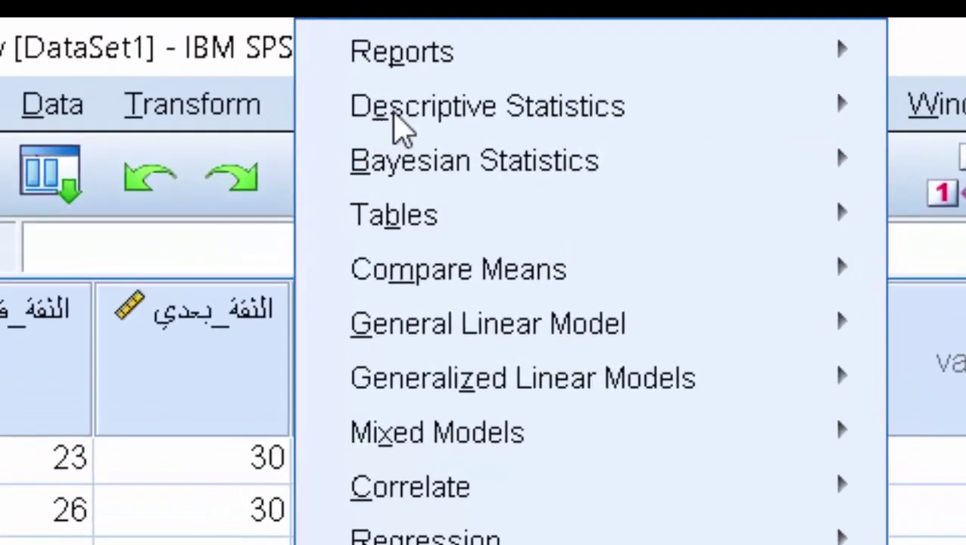
mouse_move(756, 111)
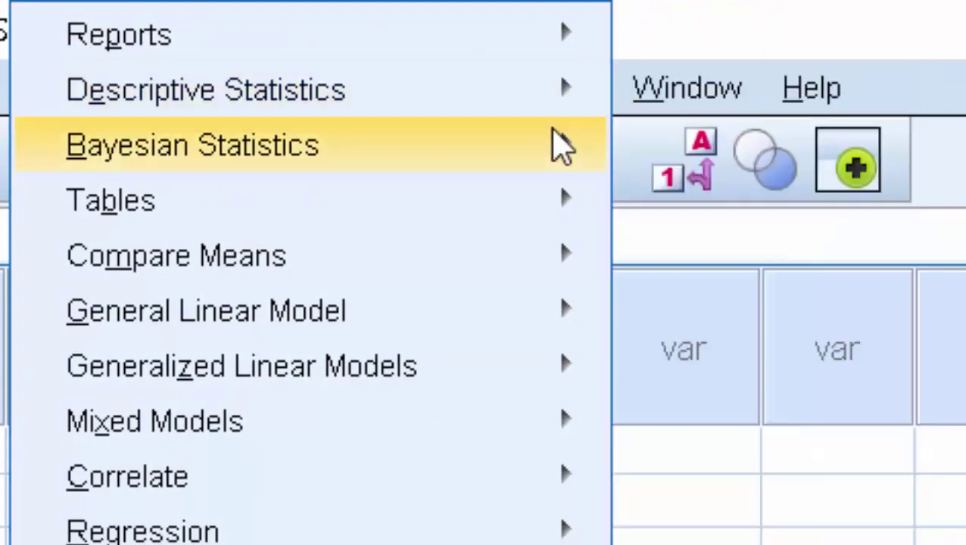
mouse_move(560, 145)
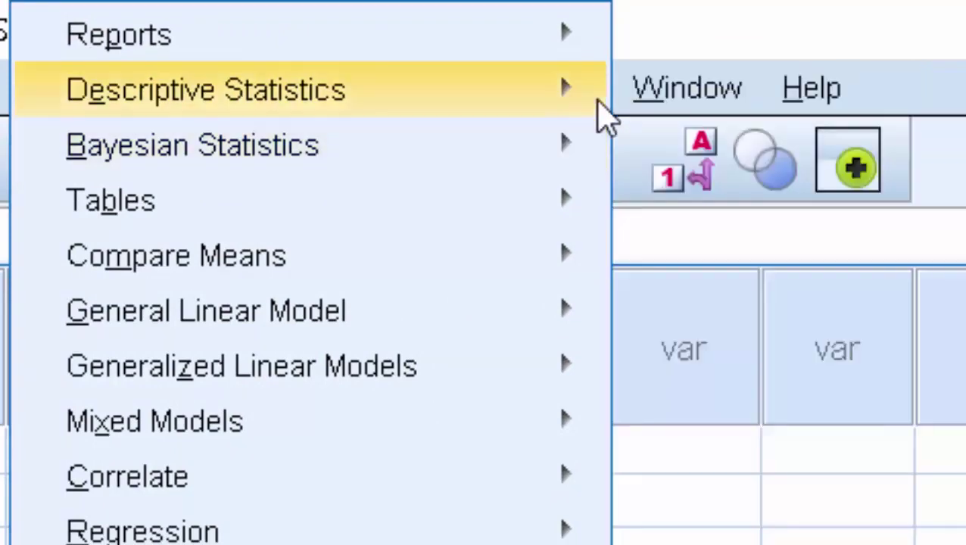
mouse_move(602, 115)
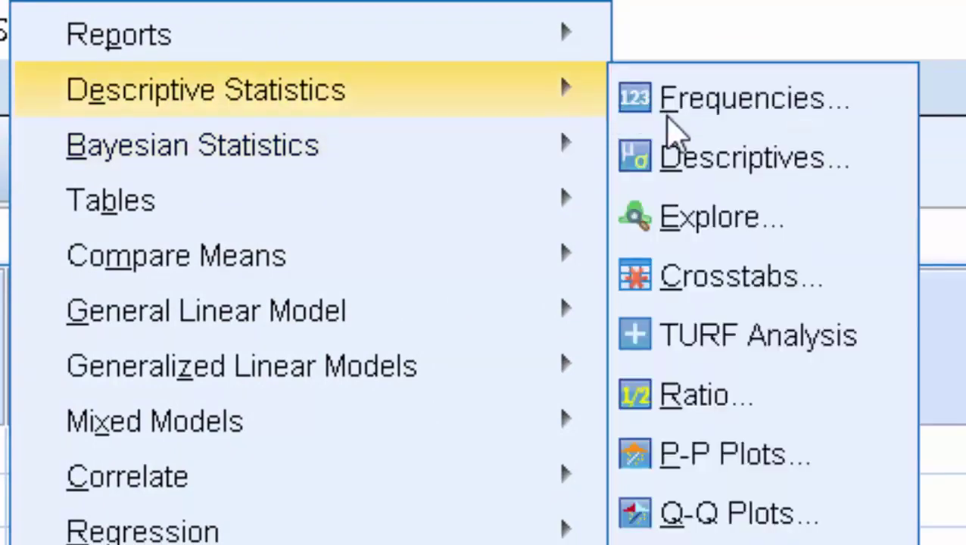
left_click(660, 166)
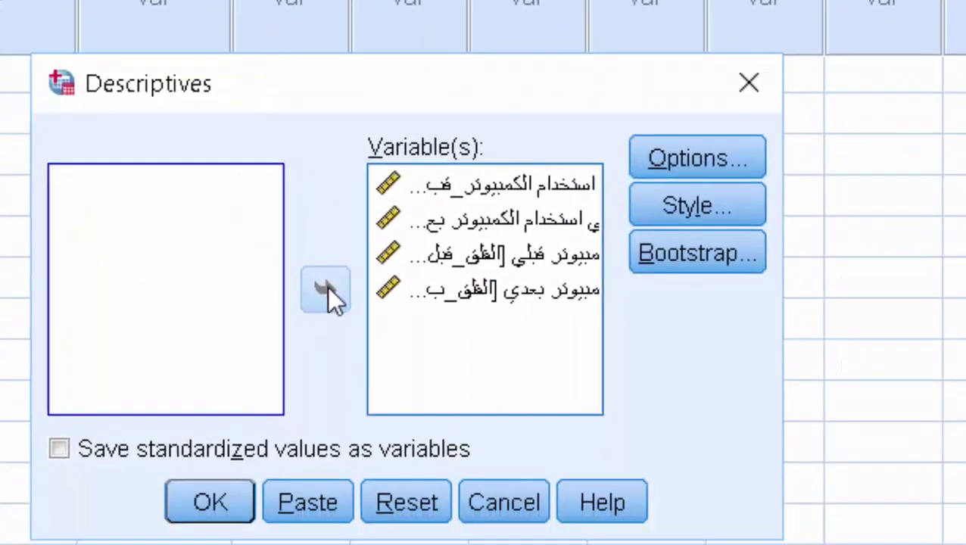
left_click(387, 509)
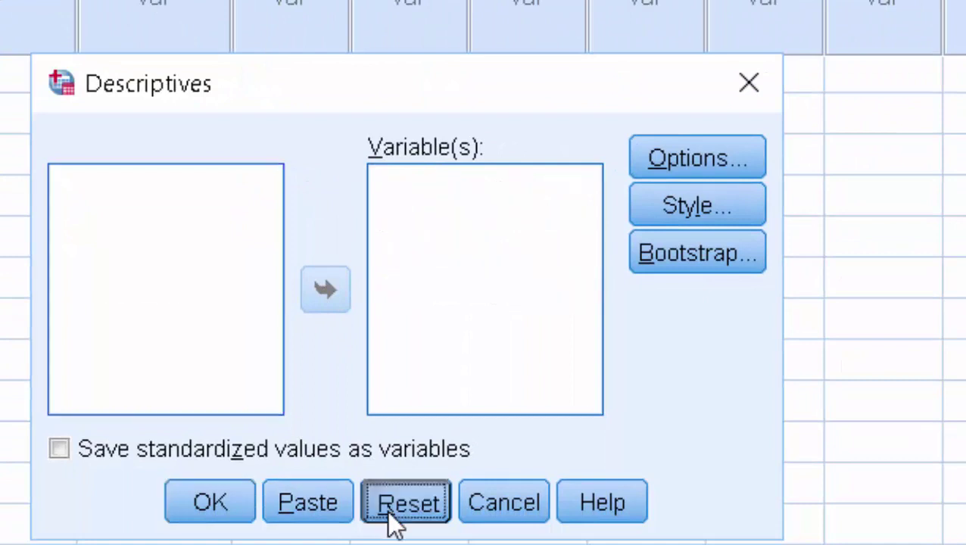
left_click(256, 367)
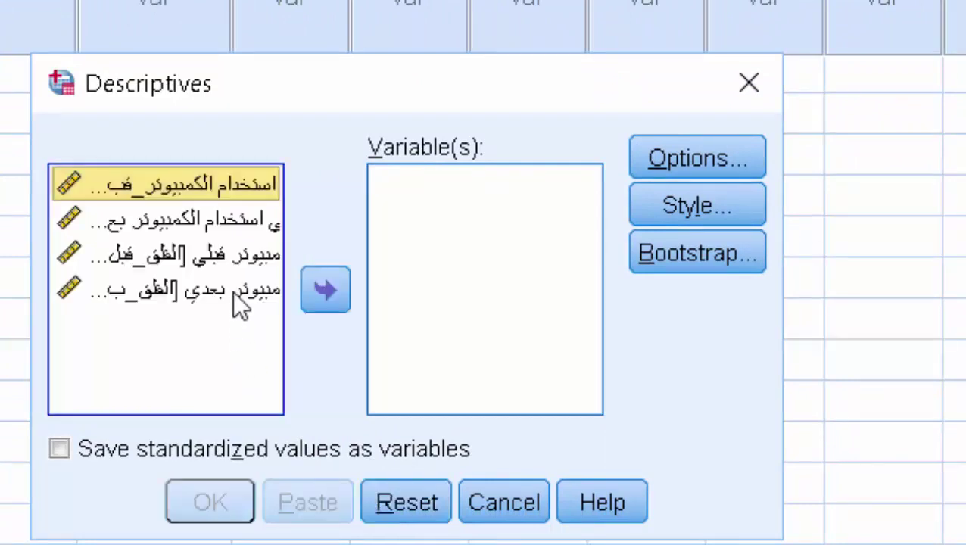
left_click(232, 292, "shift")
left_click(328, 288)
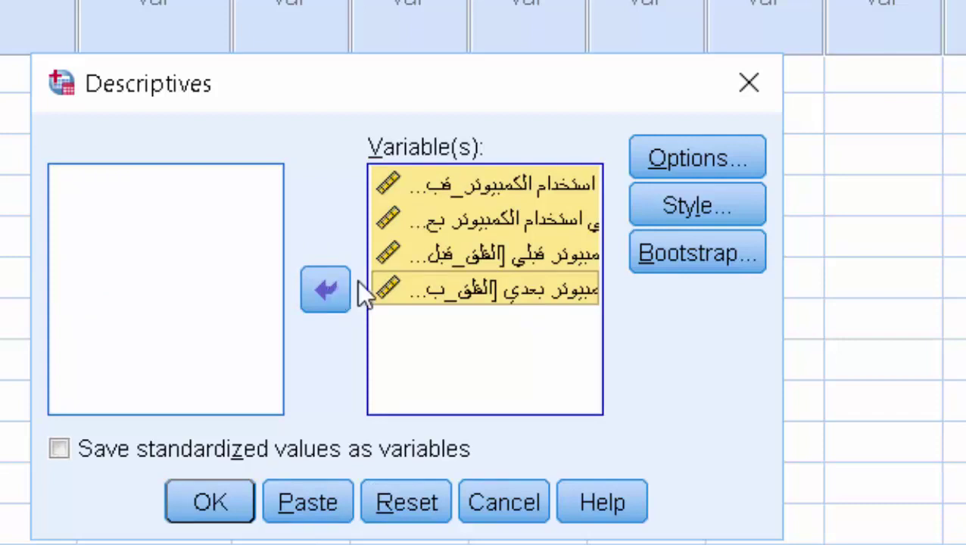
Accept the mean, standard deviation, minimum and maximum as statistics and run the Descriptives analysis.
left_click(655, 166)
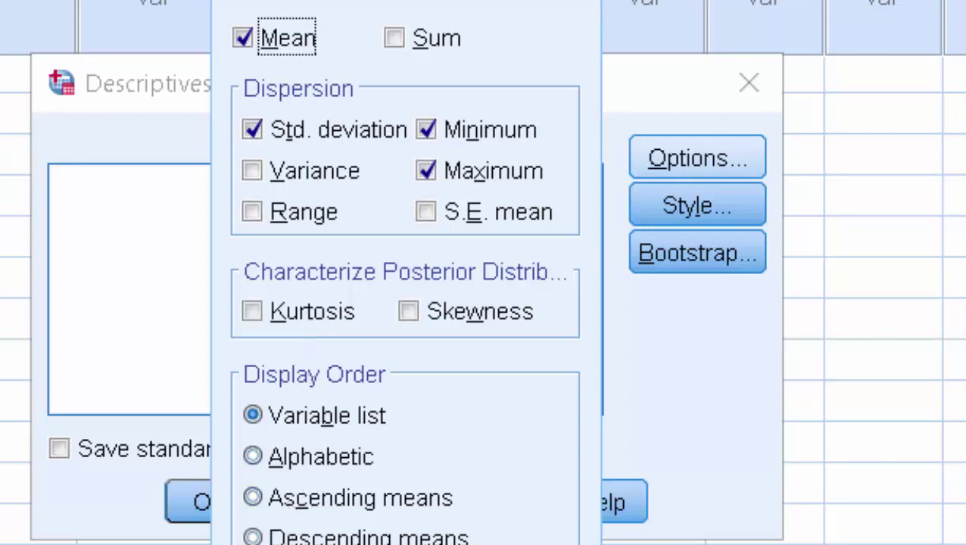
key("Return")
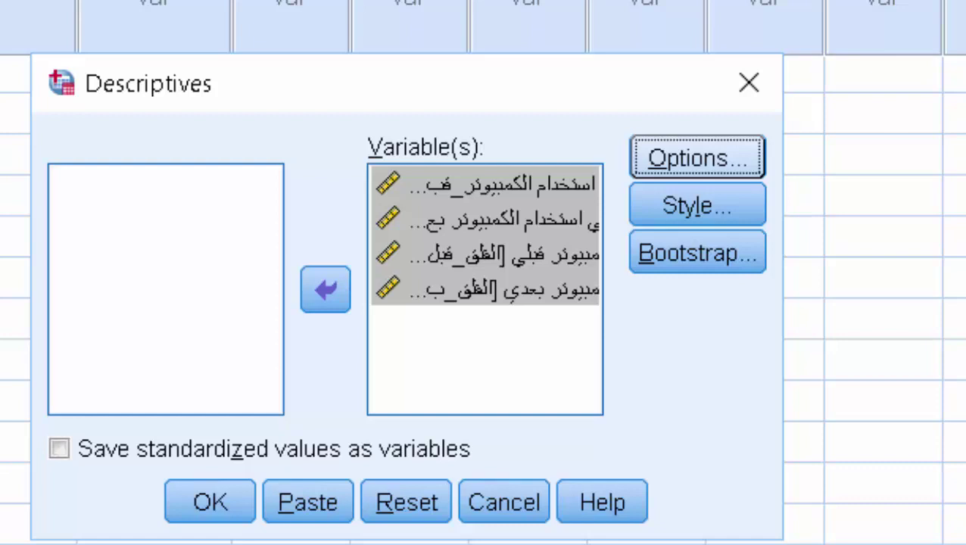
left_click(223, 514)
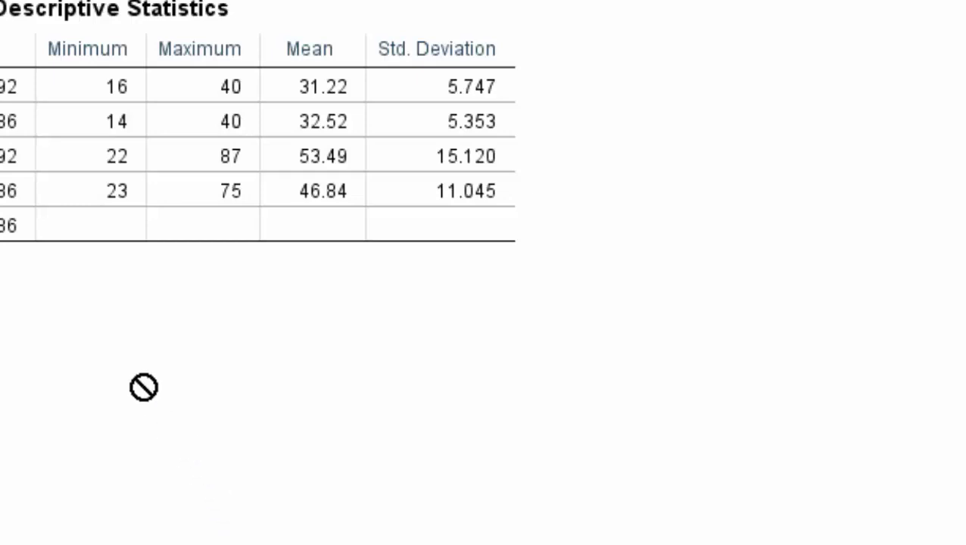
Return to the data editor, open Impute Missing Data Values under Multiple Imputation and reset all of its tabs.
left_click(106, 121)
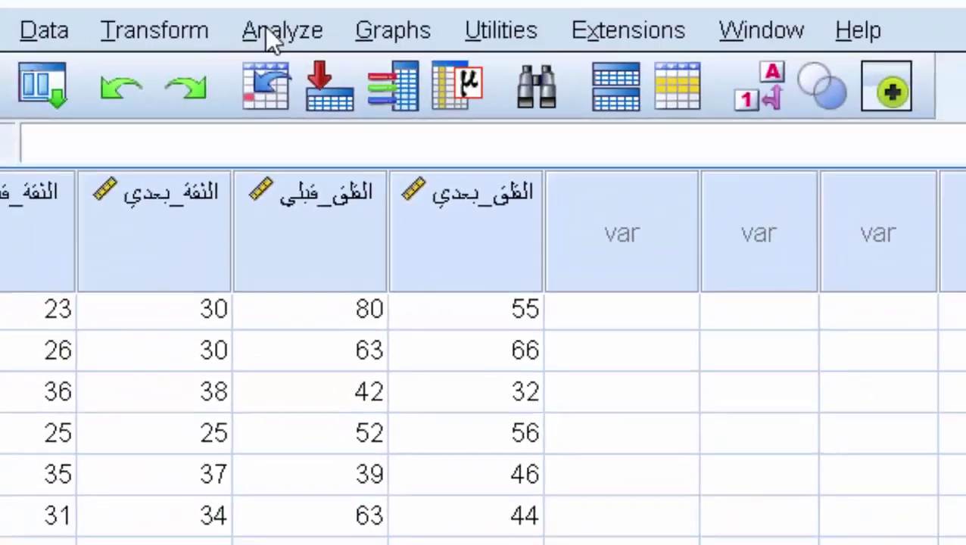
left_click(269, 34)
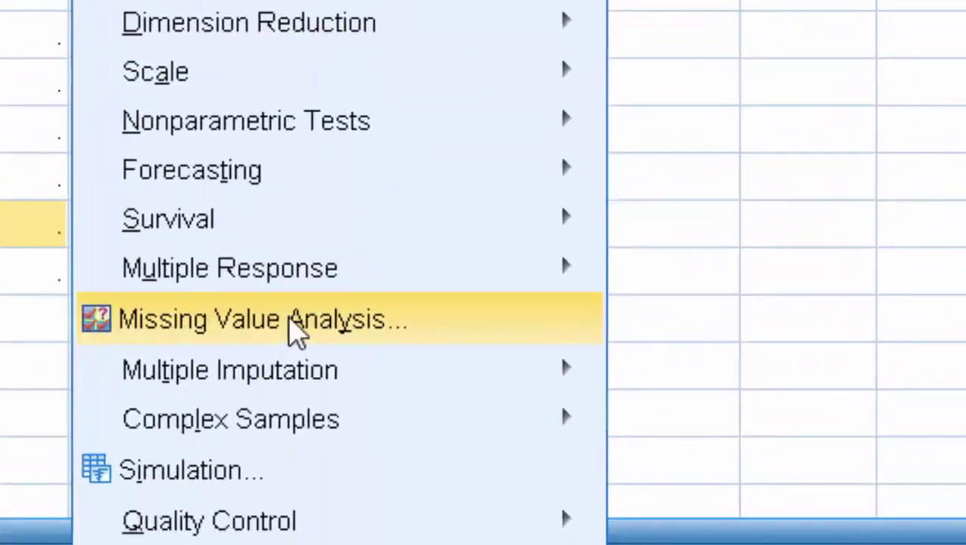
mouse_move(297, 373)
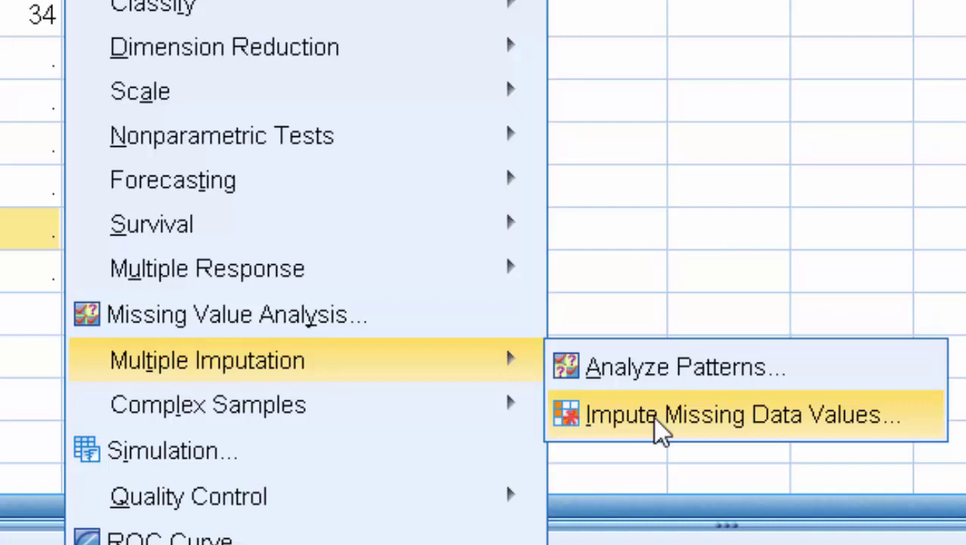
key("Escape")
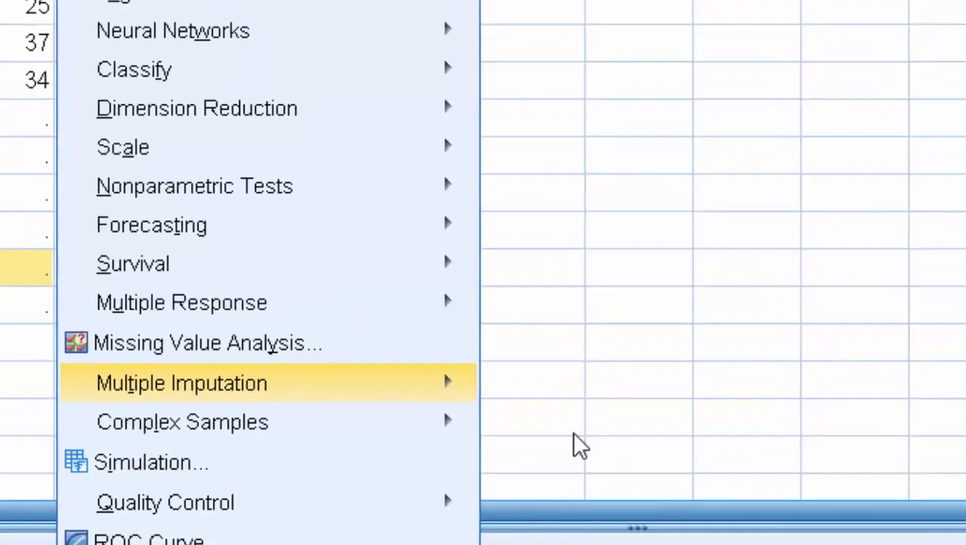
key("Escape")
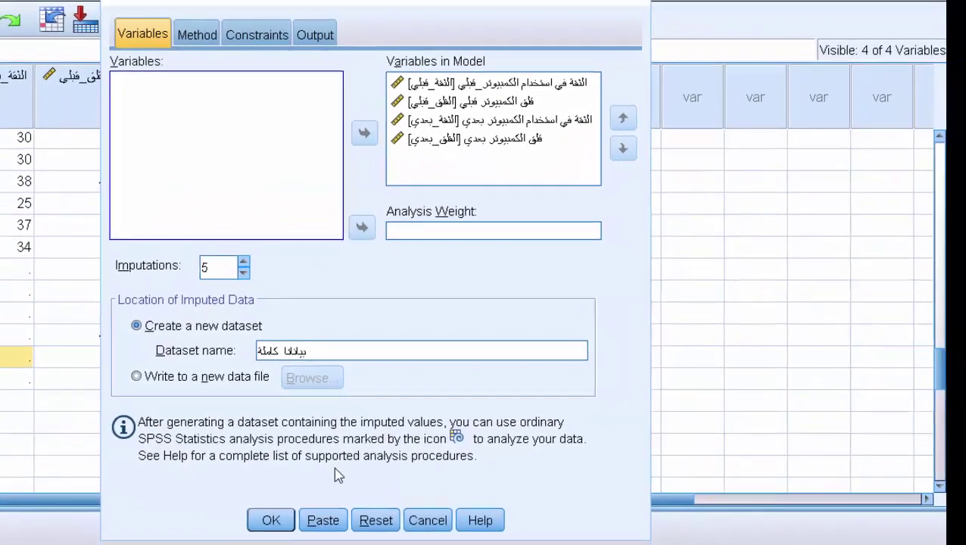
left_click(429, 542)
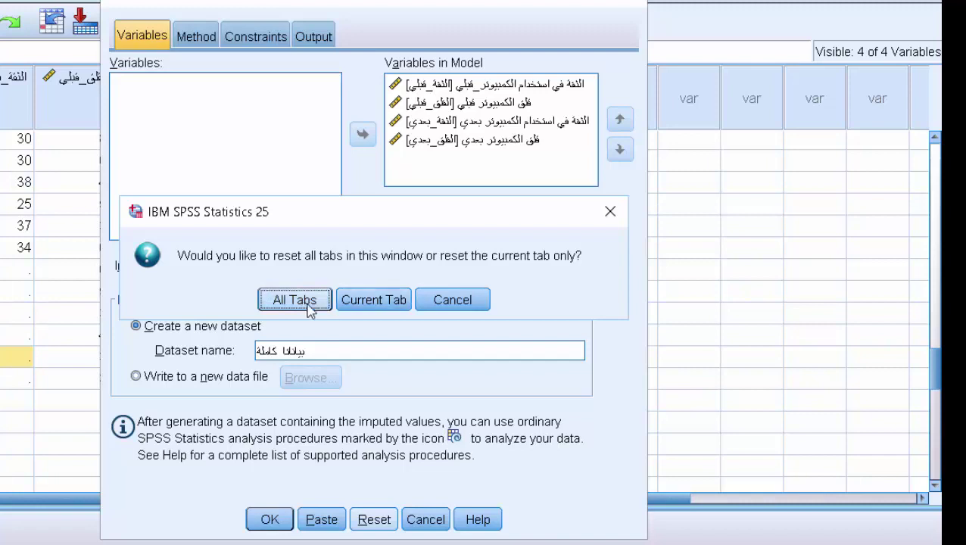
left_click(307, 304)
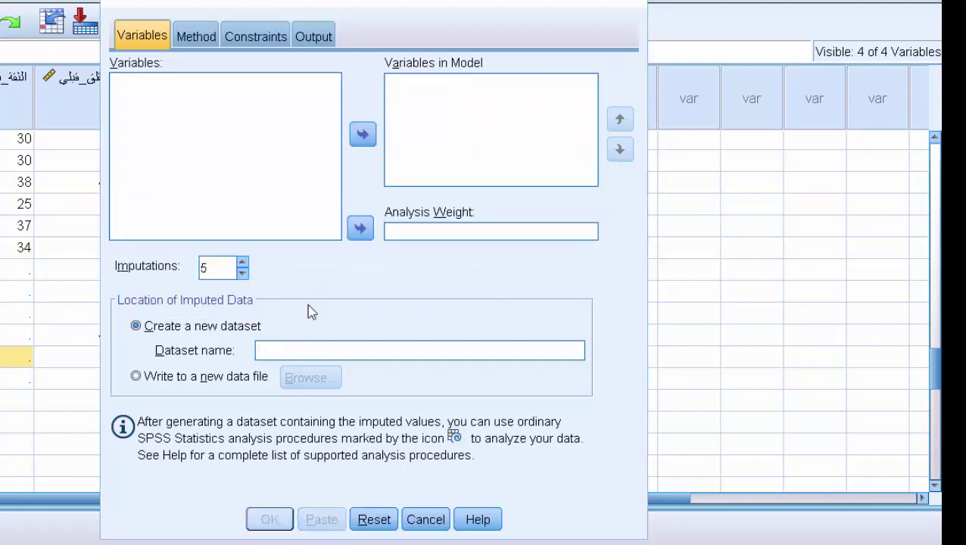
Add all four pre-test and post-test variables to the imputation model.
left_click(256, 195)
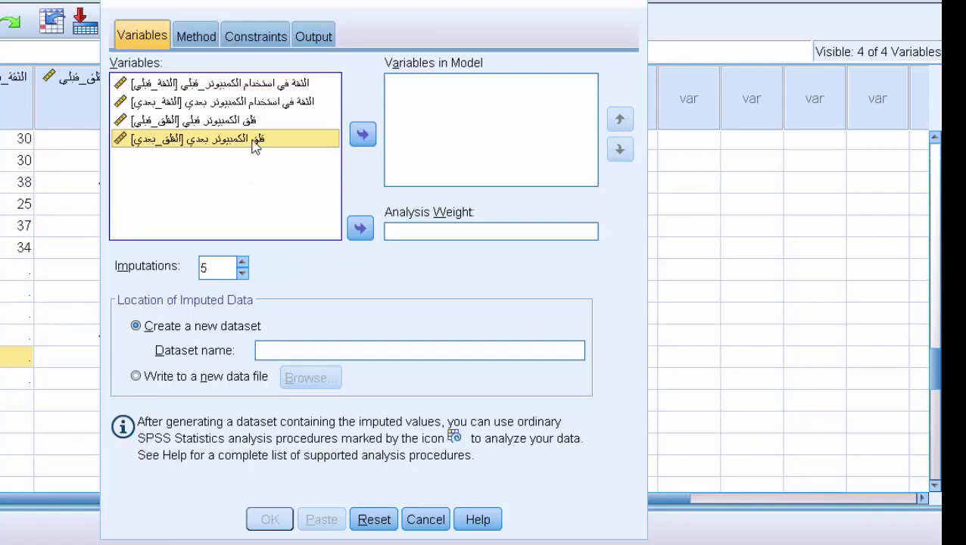
left_click_drag(252, 141, 258, 91)
left_click(363, 134)
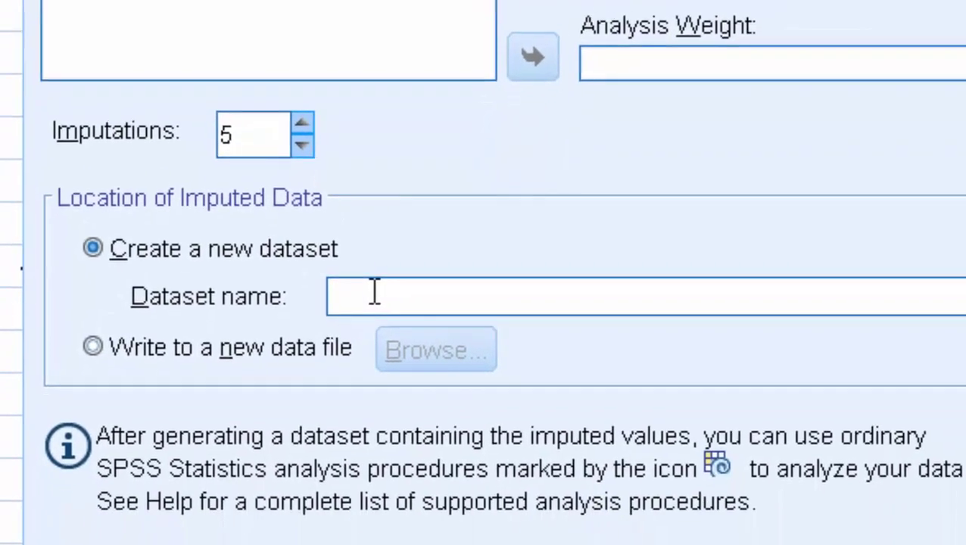
Name the new dataset for the imputed values "complete Data".
left_click(347, 483)
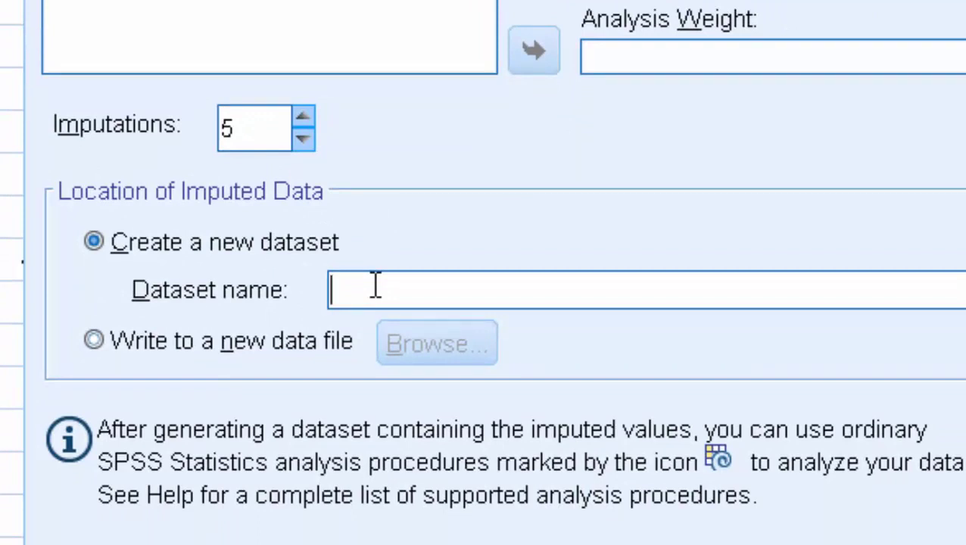
type("complete ")
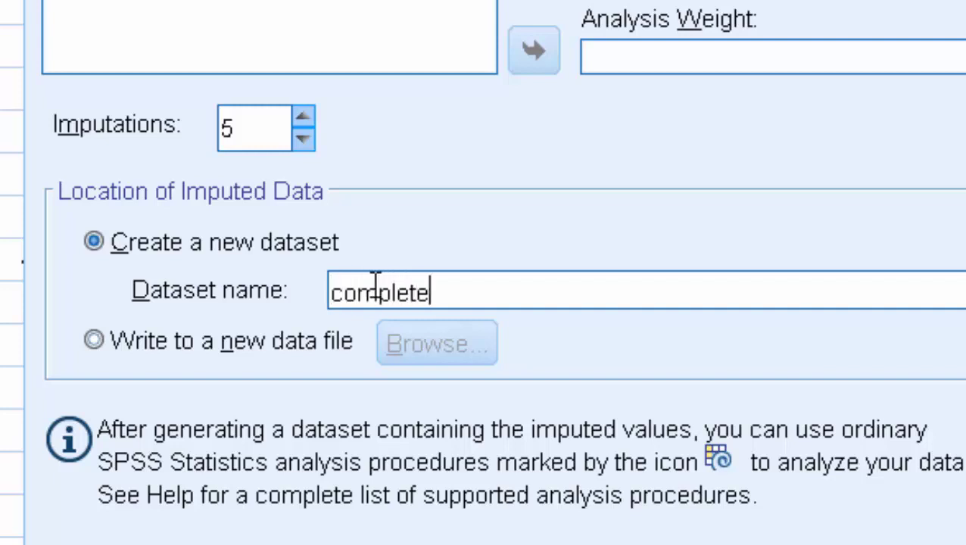
type(" Data")
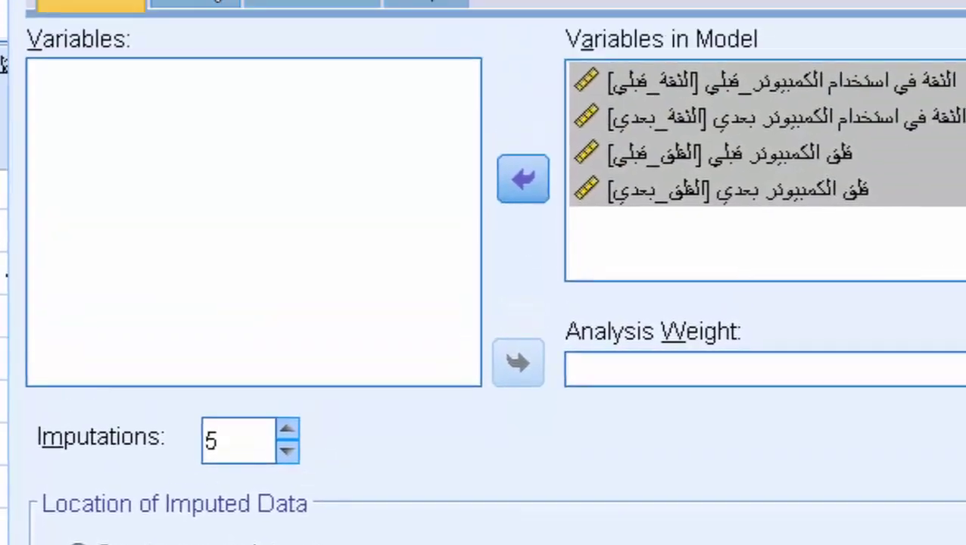
Review the custom imputation method and the model types for scale variables, keeping the Automatic method selected.
left_click(198, 48)
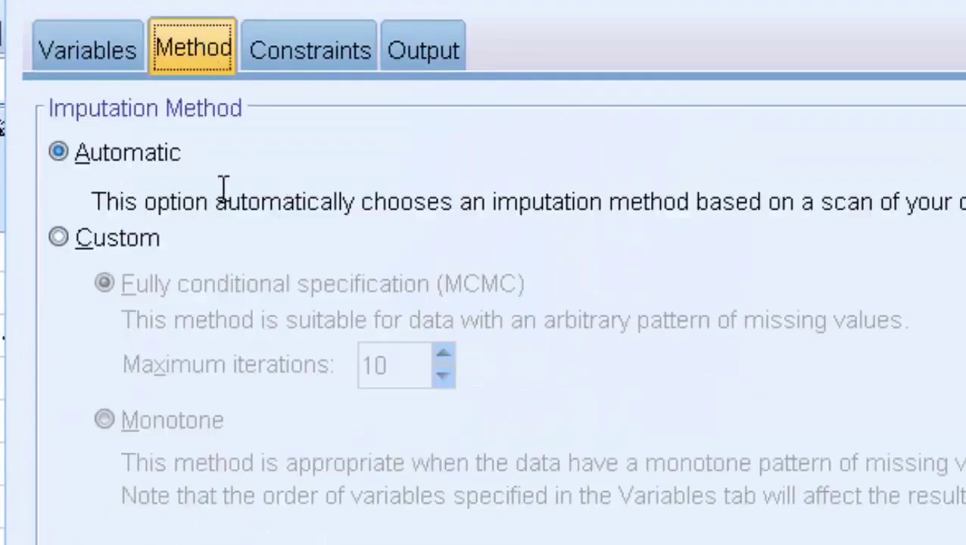
left_click(60, 240)
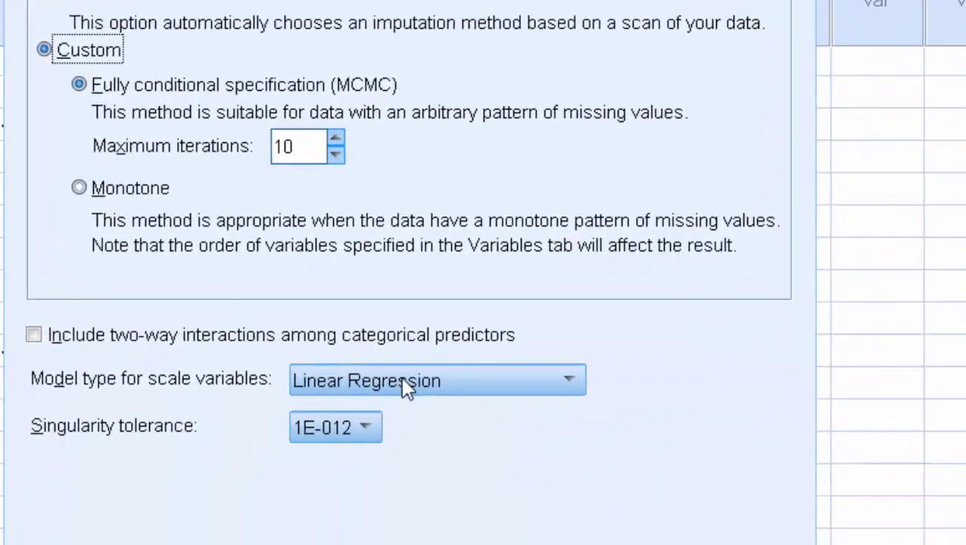
left_click(404, 383)
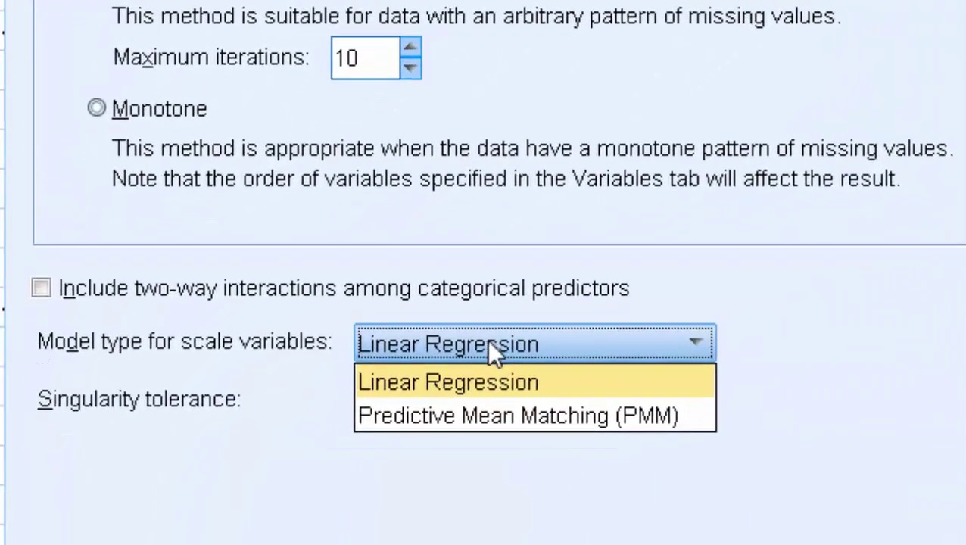
left_click(488, 345)
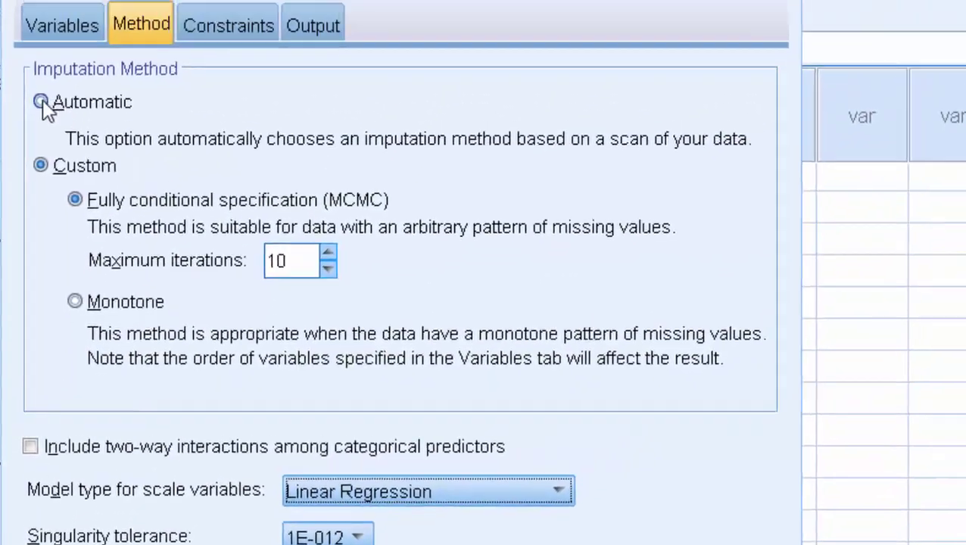
left_click(43, 104)
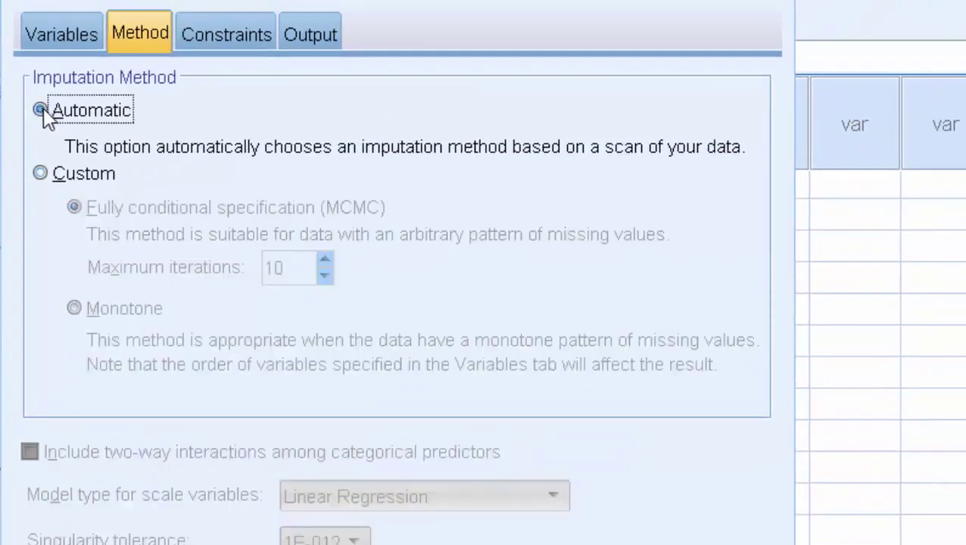
Check the constraints and output settings of the imputation and run it on the four variables.
left_click(214, 37)
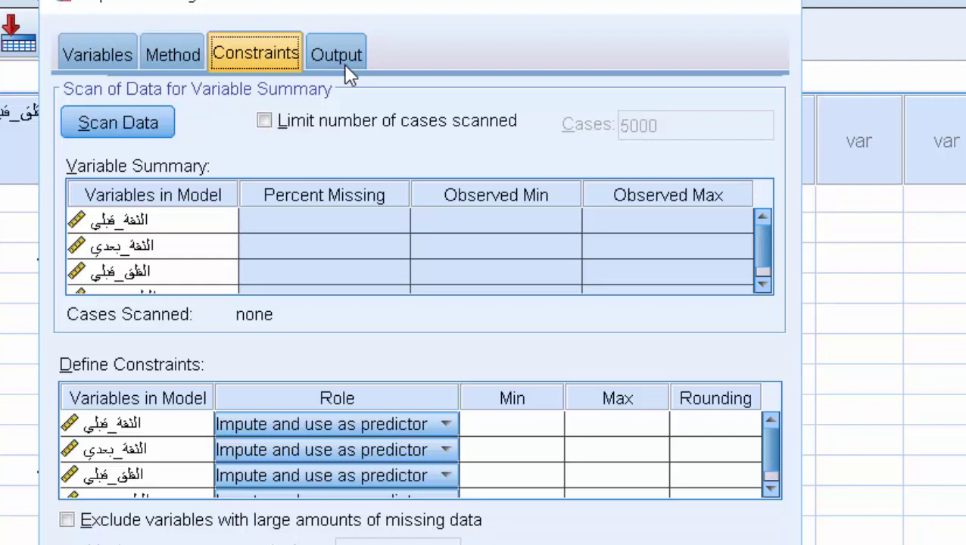
left_click(343, 65)
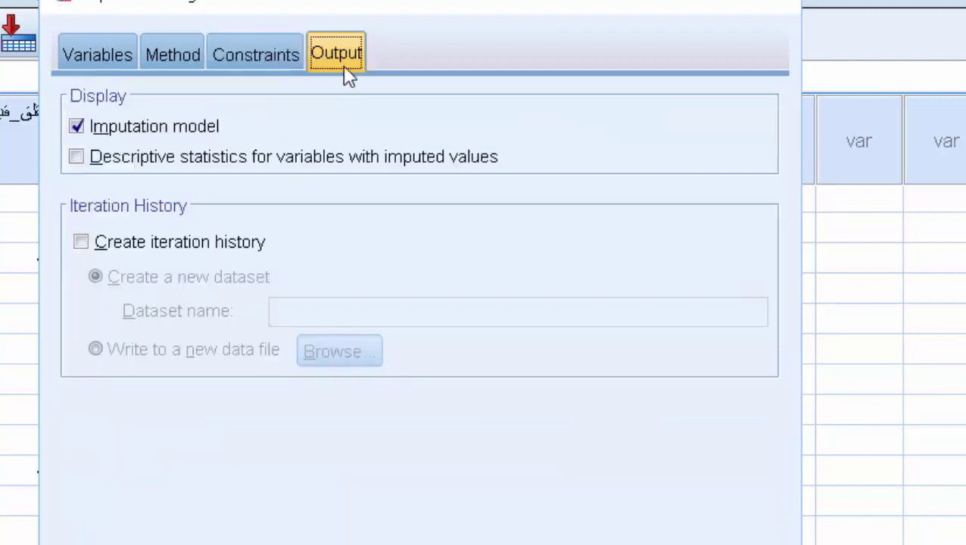
left_click(96, 53)
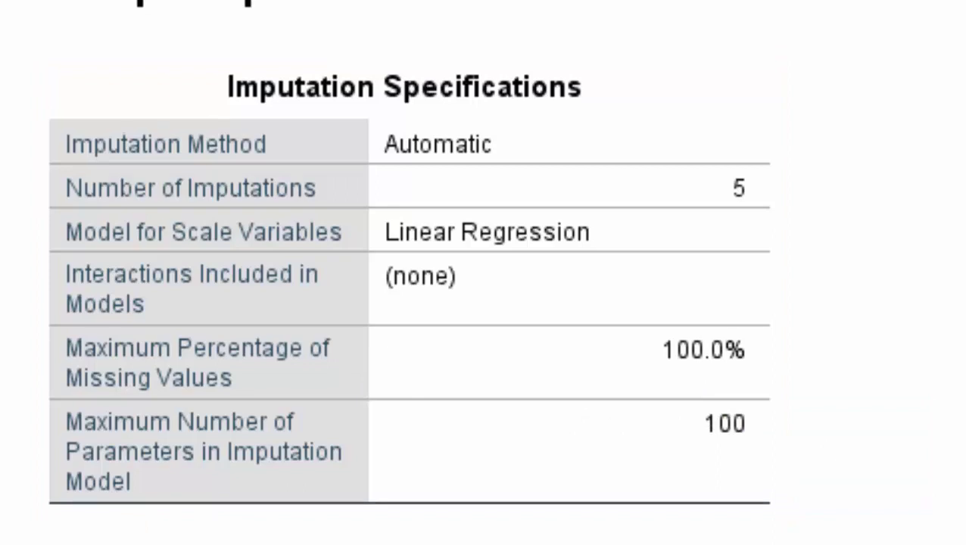
Read the Imputation Specifications and Imputation Results tables in the output and switch to the complete_Data dataset.
scroll(485, 303, "down", 10)
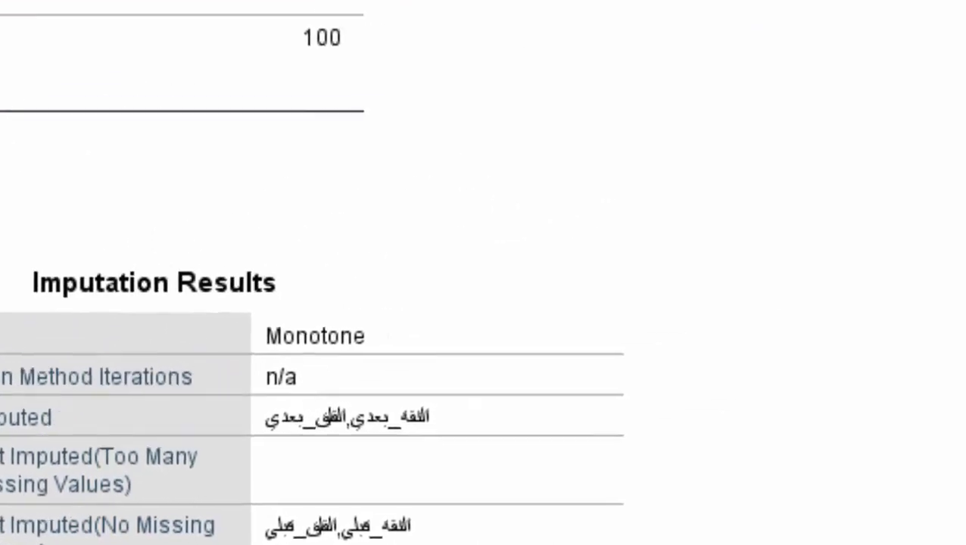
left_click(195, 43)
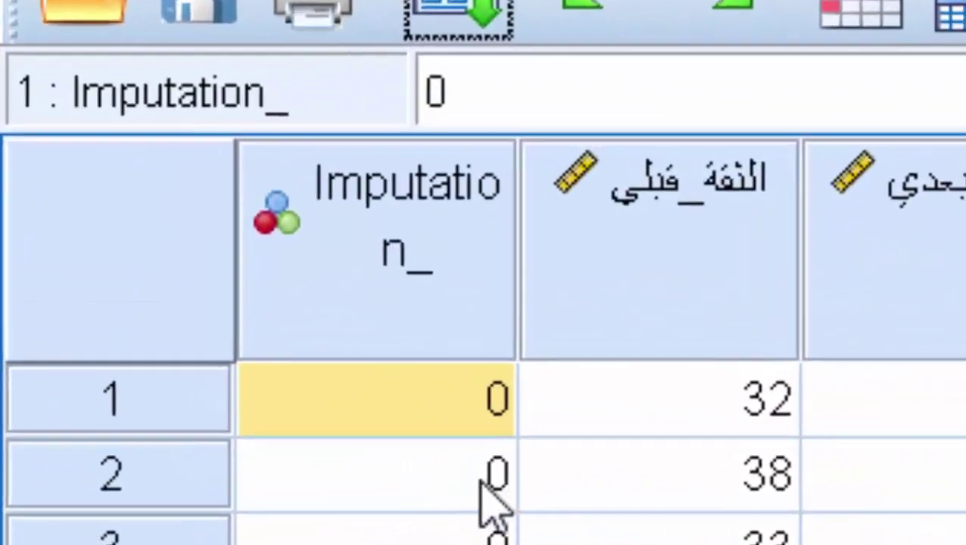
left_click(485, 492)
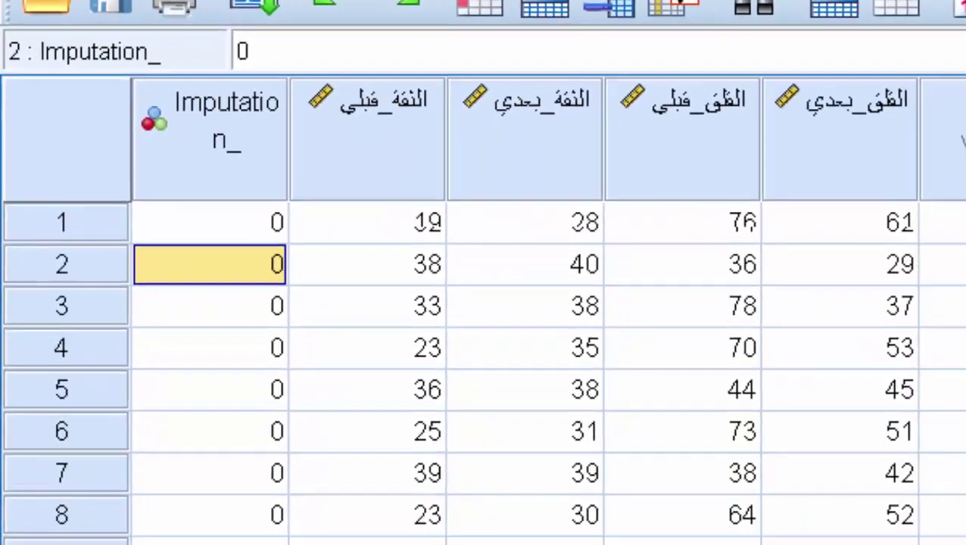
Examine the original cases with Imputation_ value 0, including the missing post-test values in rows 87 to 92.
scroll(484, 341, "down", 5)
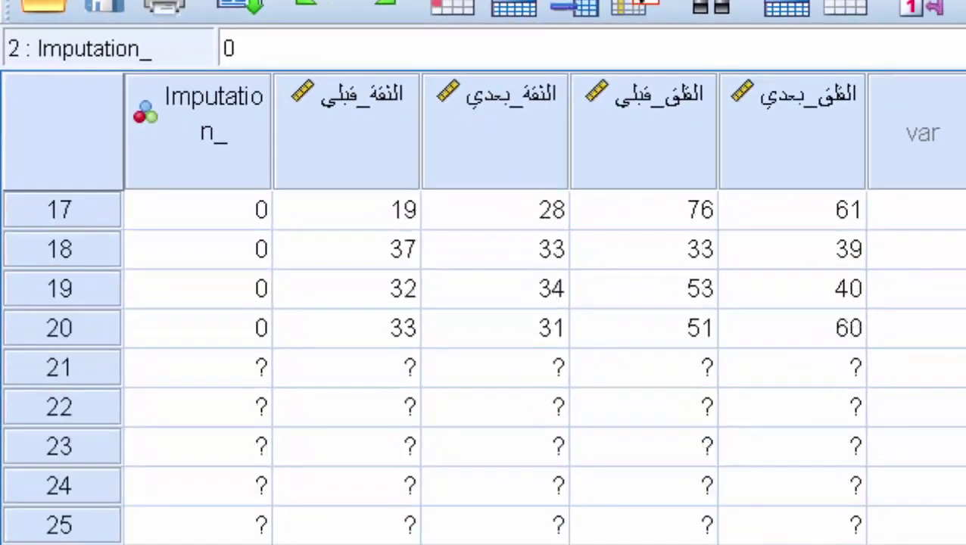
scroll(485, 341, "down", 5)
scroll(484, 340, "down", 5)
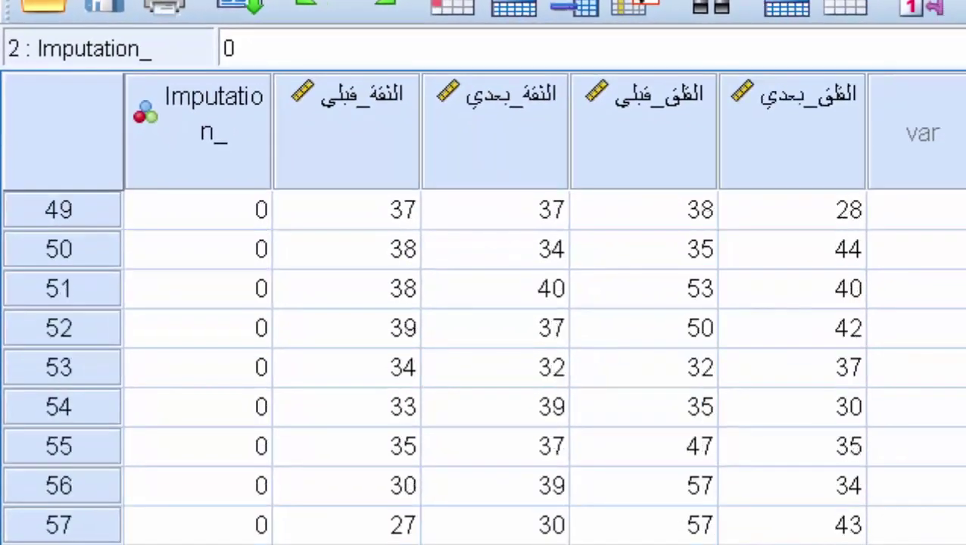
scroll(485, 341, "down", 5)
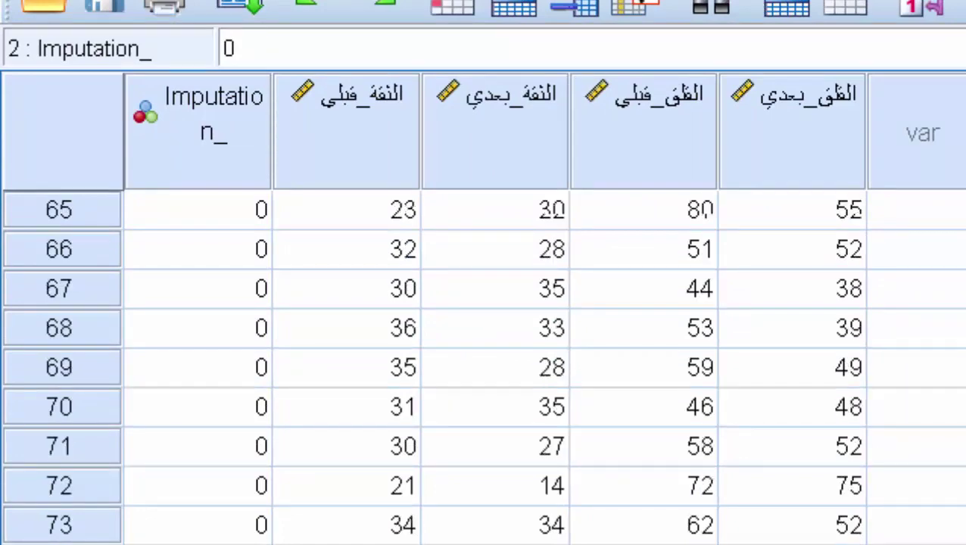
scroll(484, 340, "down", 5)
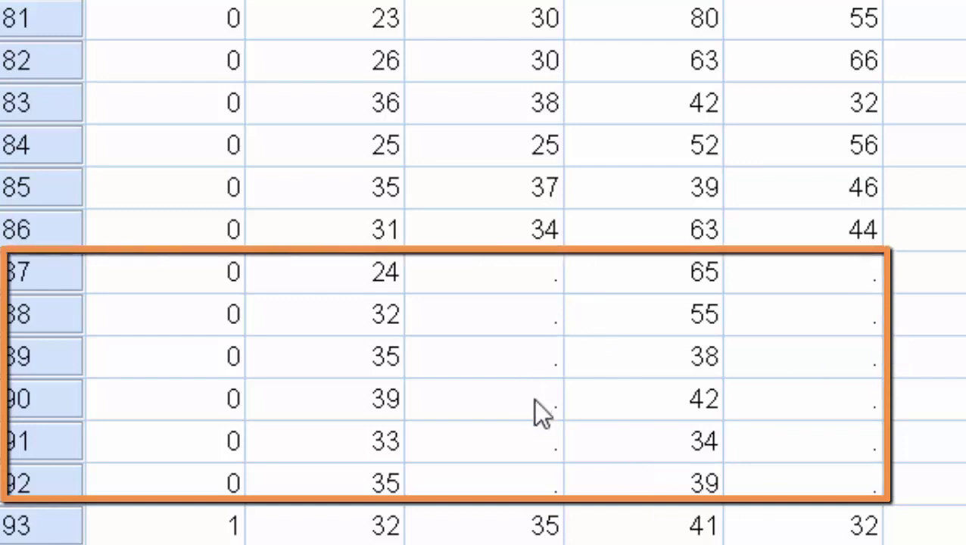
Examine the cases of the first imputation, from row 93 to the highlighted imputed post-test values in rows 179 to 184.
left_click(218, 529)
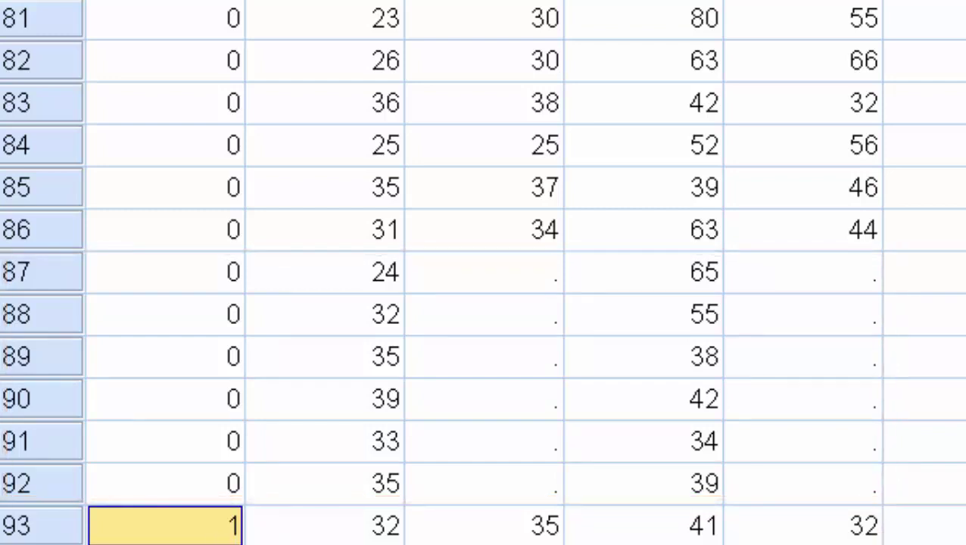
scroll(483, 302, "down", 1)
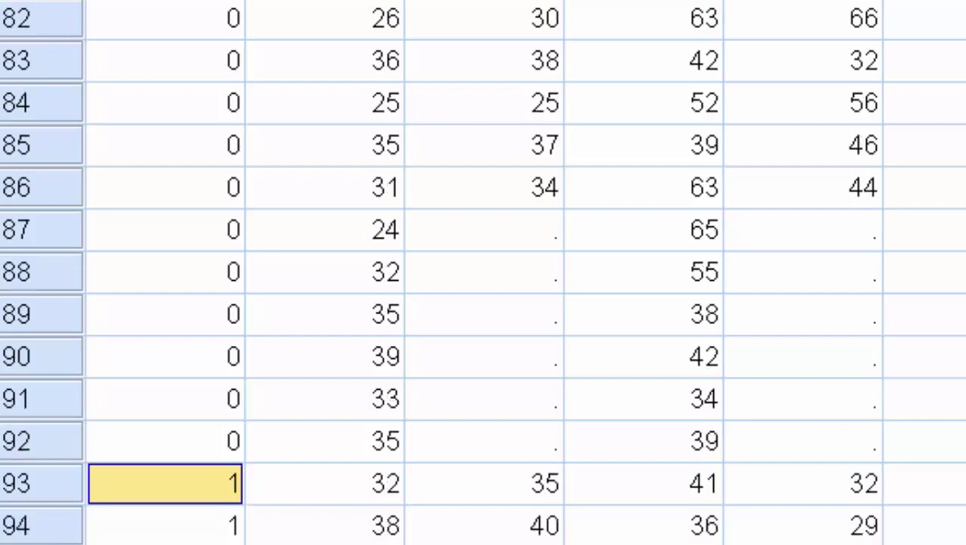
scroll(483, 303, "down", 3)
scroll(483, 272, "down", 12)
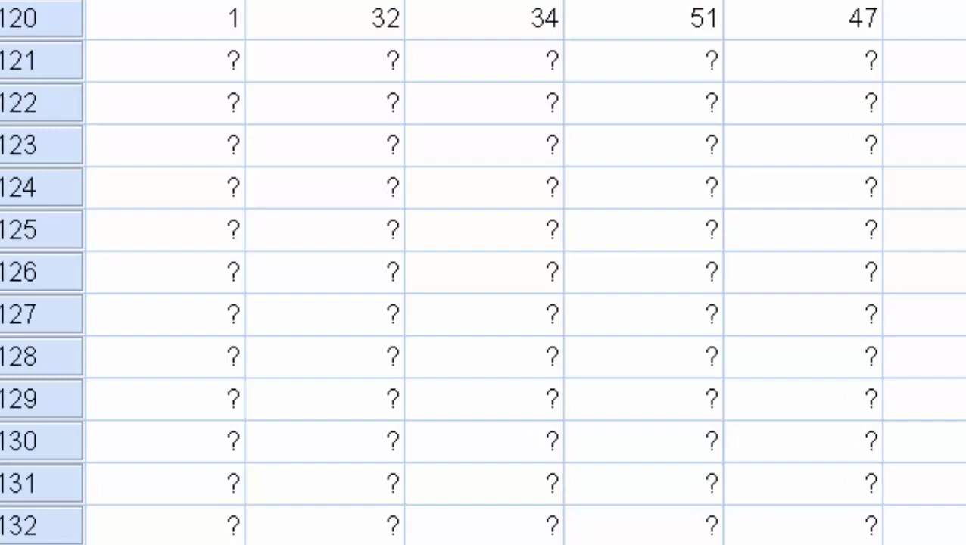
scroll(483, 273, "down", 5)
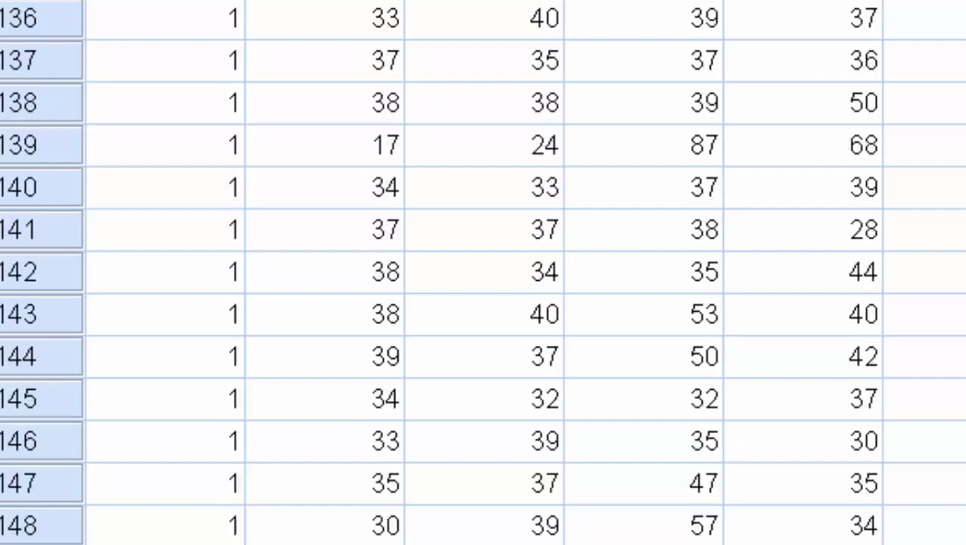
scroll(483, 272, "down", 5)
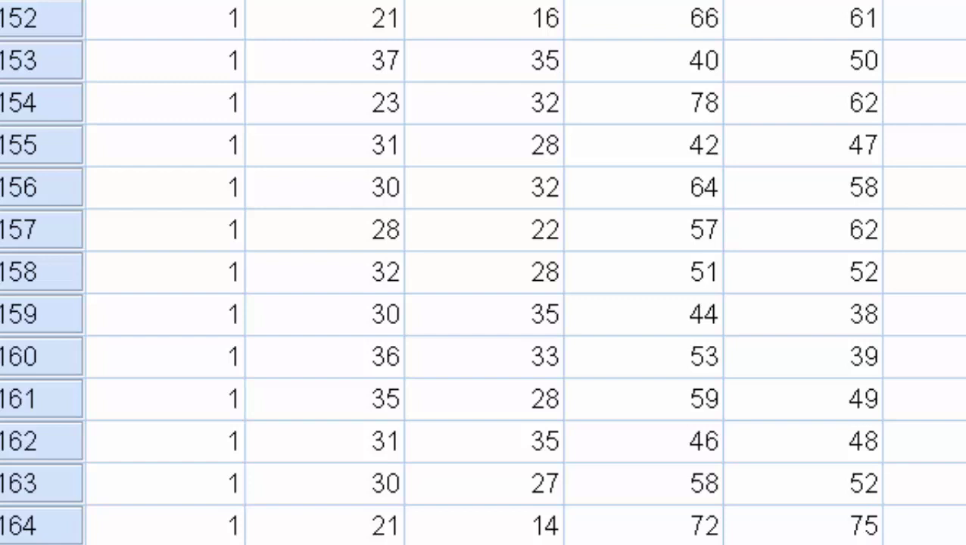
scroll(483, 273, "down", 5)
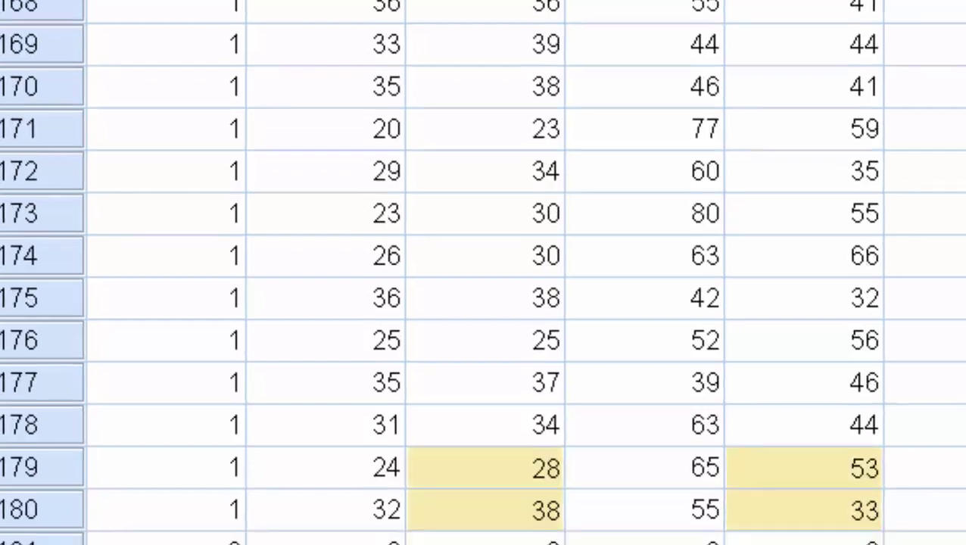
scroll(238, 409, "down", 2)
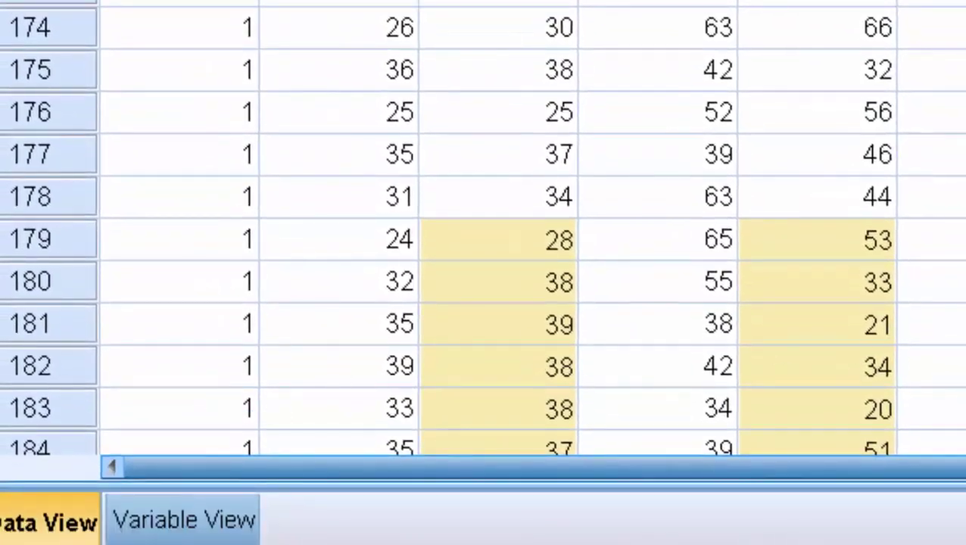
scroll(339, 324, "down", 1)
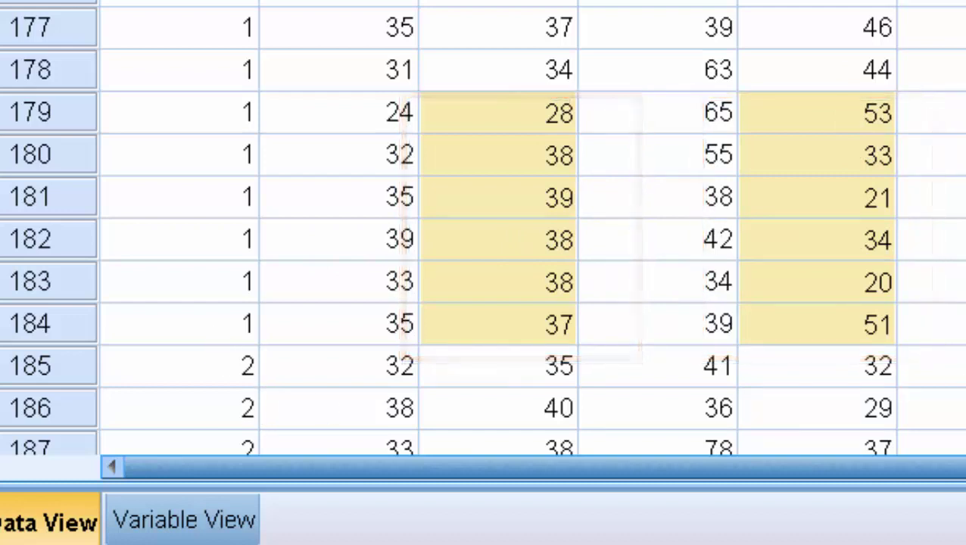
Examine the cases of the second imputation and its highlighted post-test values in rows 271 to 276.
scroll(485, 227, "down", 10)
scroll(484, 227, "down", 5)
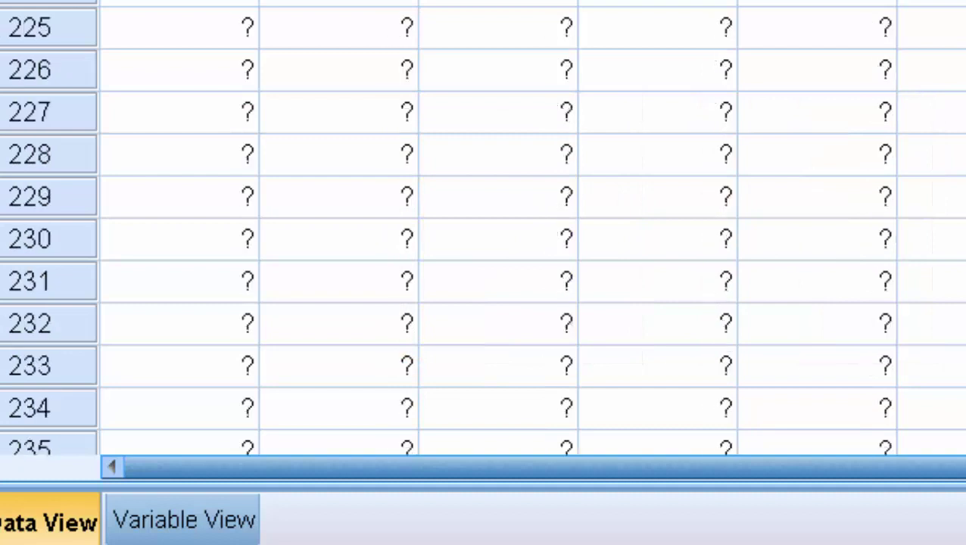
scroll(484, 227, "down", 5)
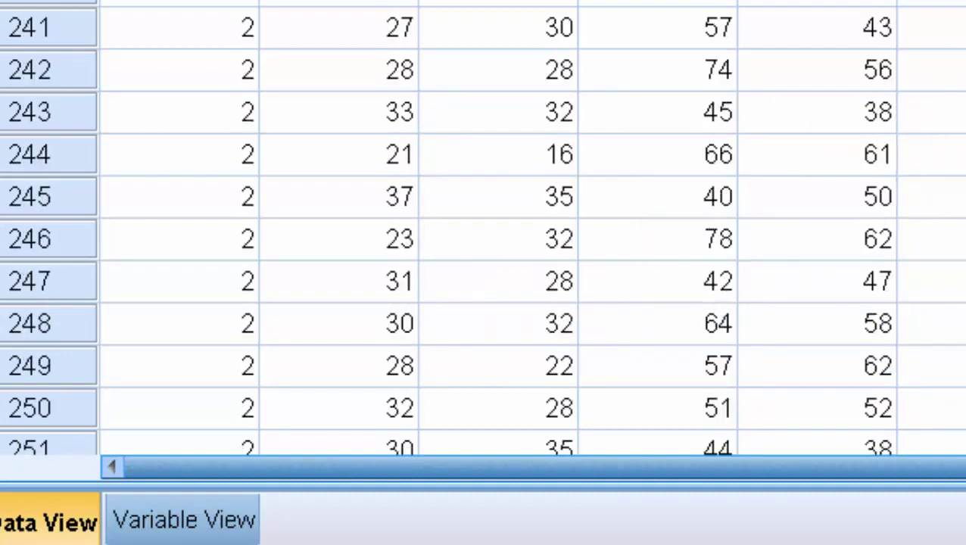
scroll(485, 227, "down", 15)
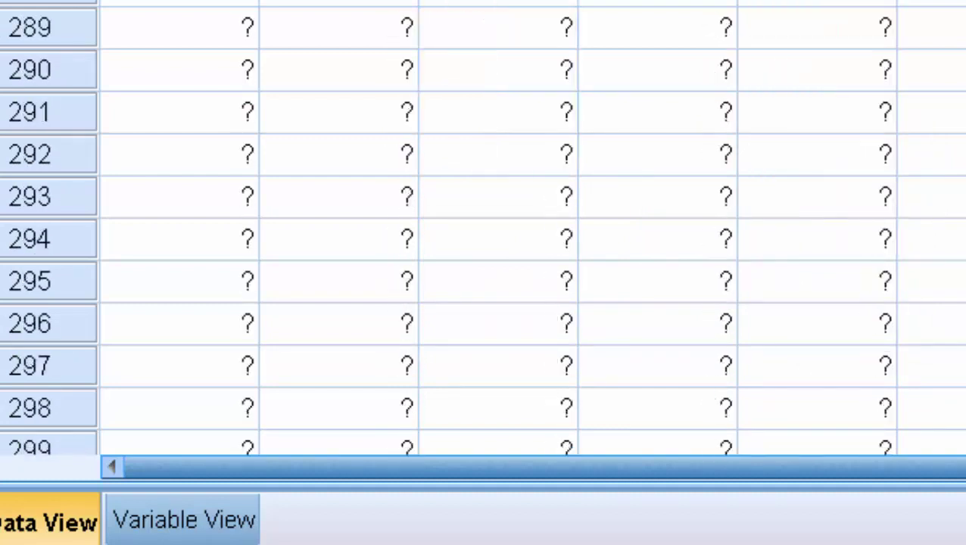
scroll(485, 227, "down", 5)
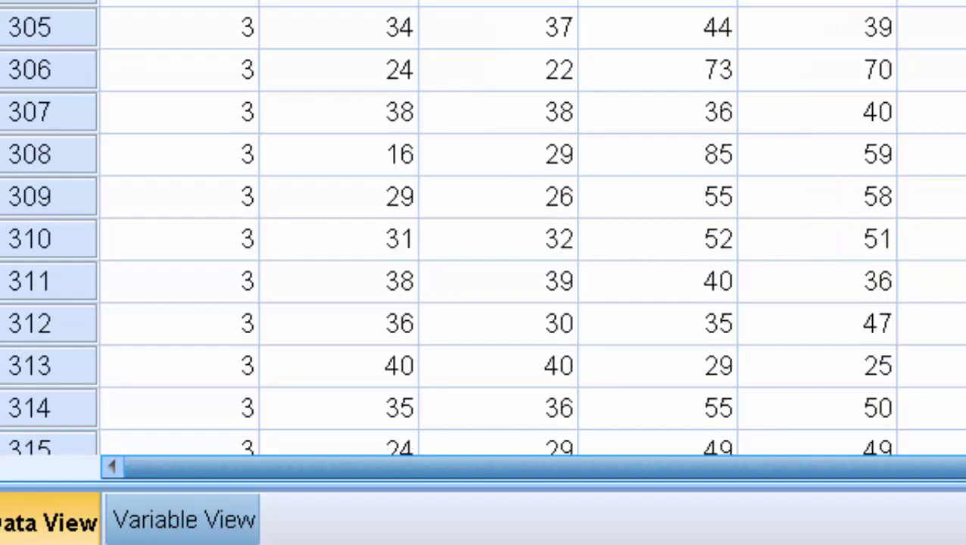
scroll(485, 227, "up", 5)
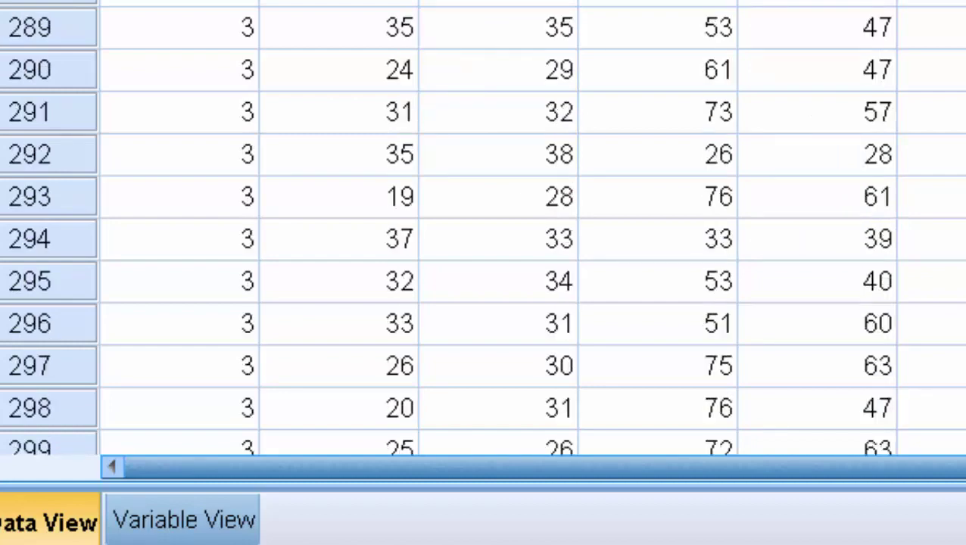
scroll(485, 227, "up", 6)
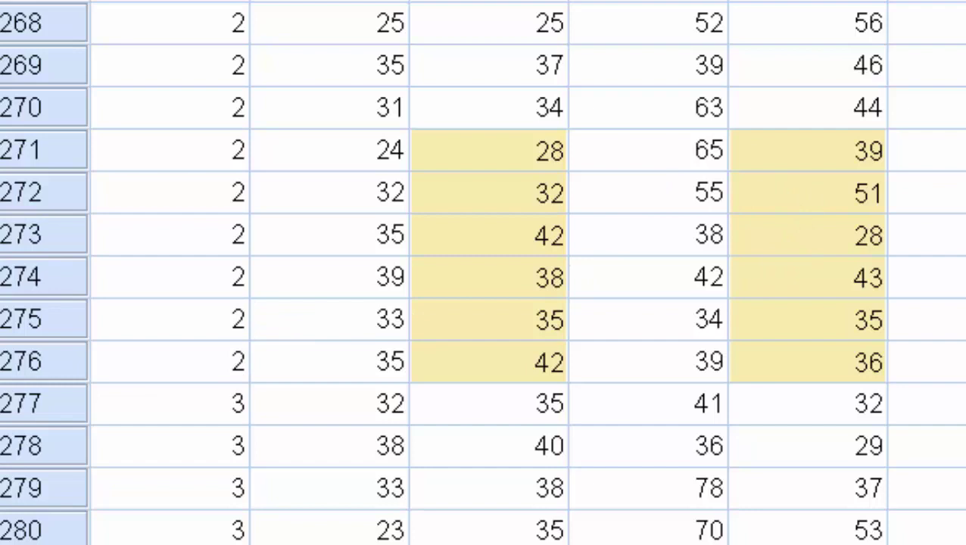
scroll(483, 272, "down", 3)
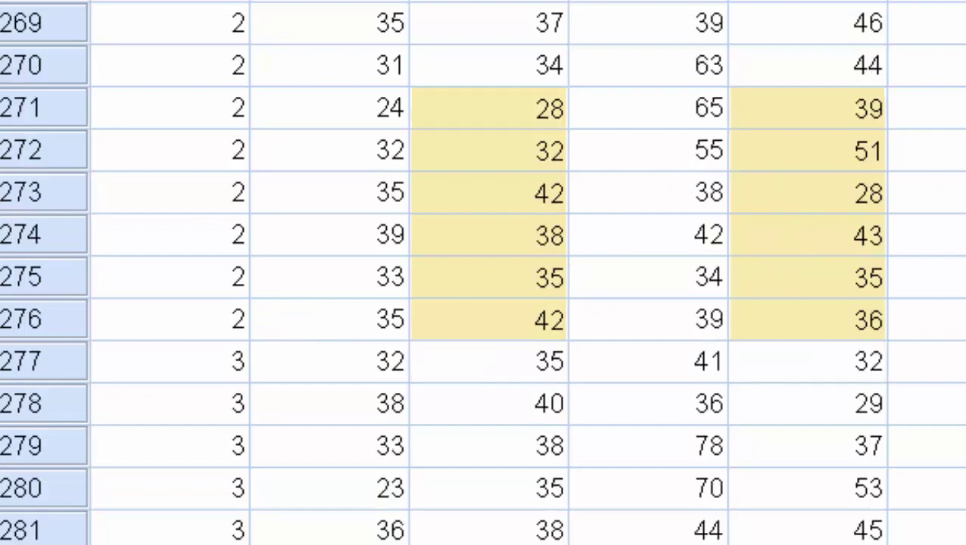
Examine the cases of the third, fourth and fifth imputations in the dataset, from row 277 onward.
scroll(483, 272, "down", 20)
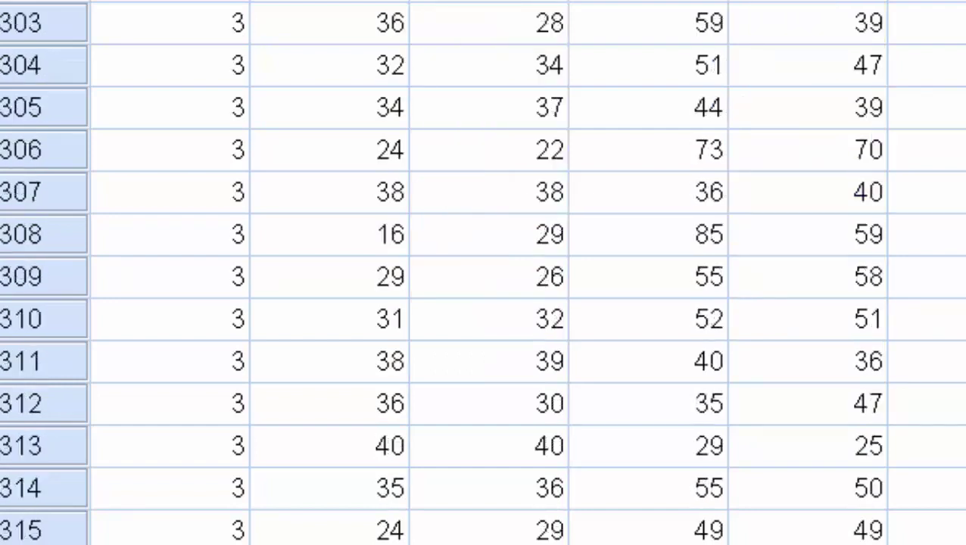
scroll(483, 272, "down", 10)
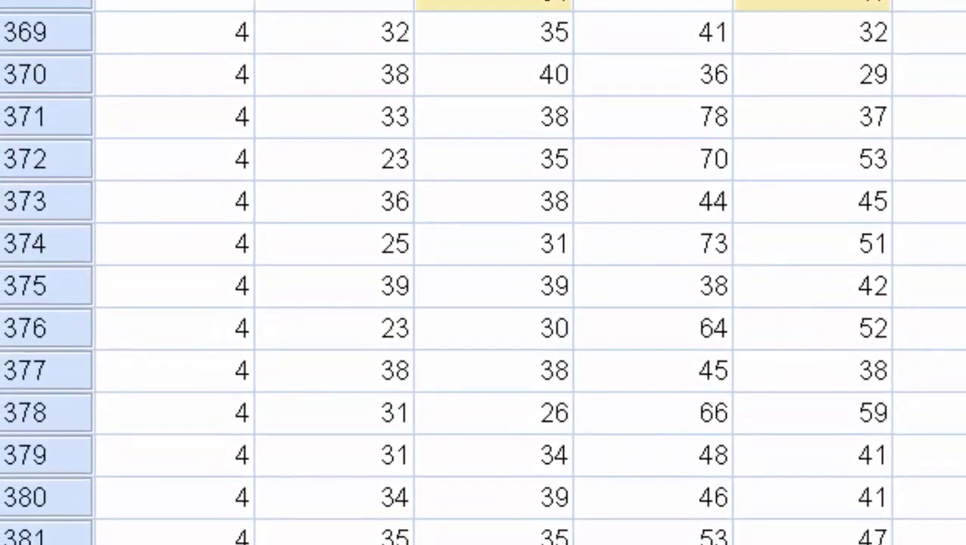
scroll(483, 272, "down", 5)
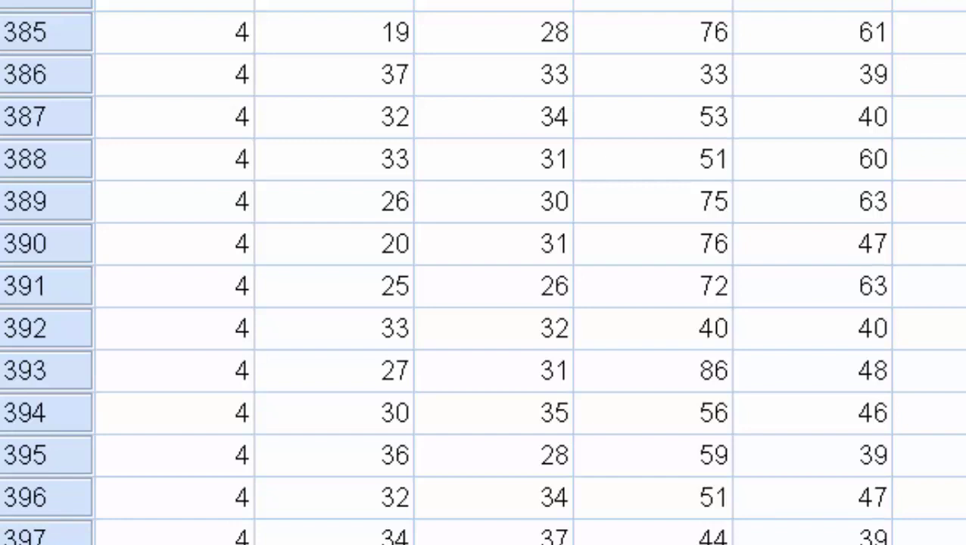
scroll(483, 273, "down", 15)
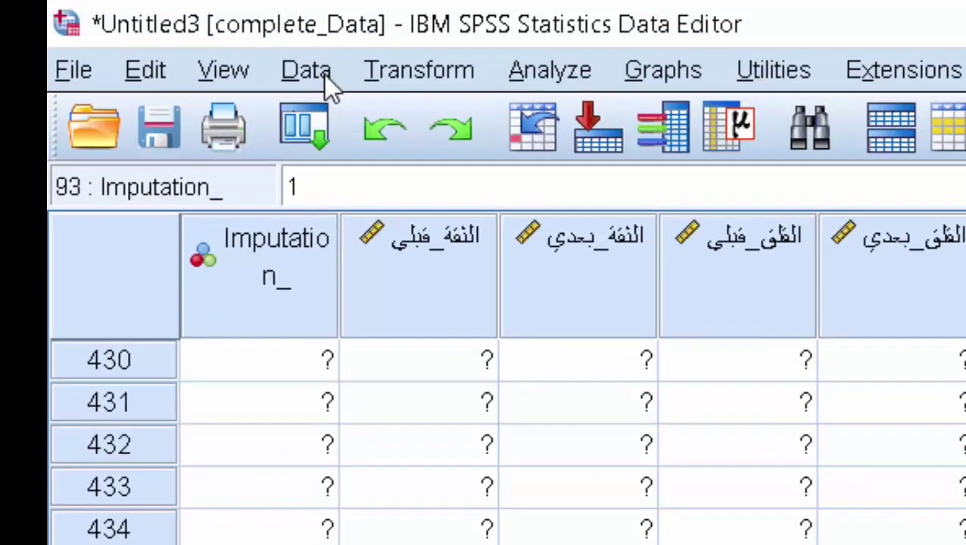
scroll(326, 76, "down", 5)
scroll(326, 75, "down", 5)
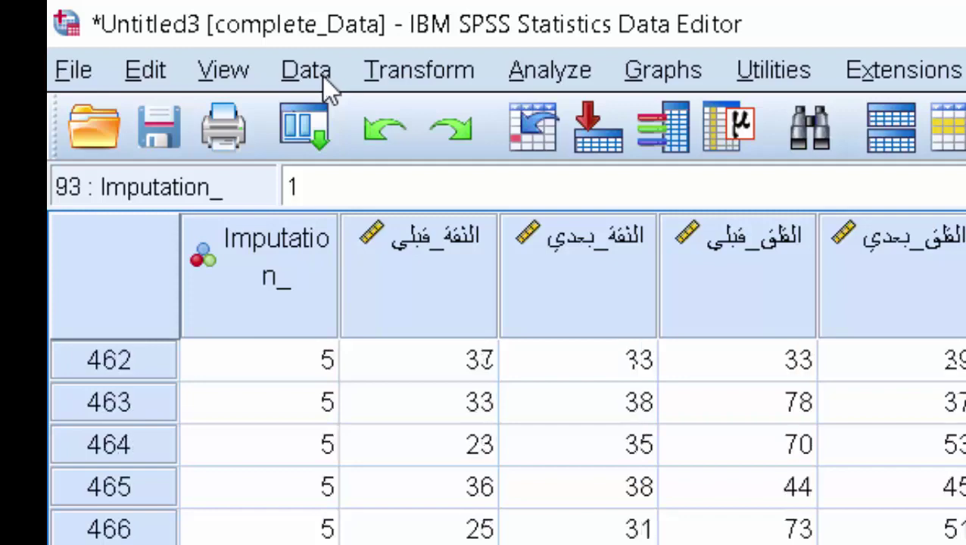
scroll(323, 78, "down", 20)
Select the cases that satisfy Imputation_=5 and delete the unselected cases from the dataset.
left_click(323, 78)
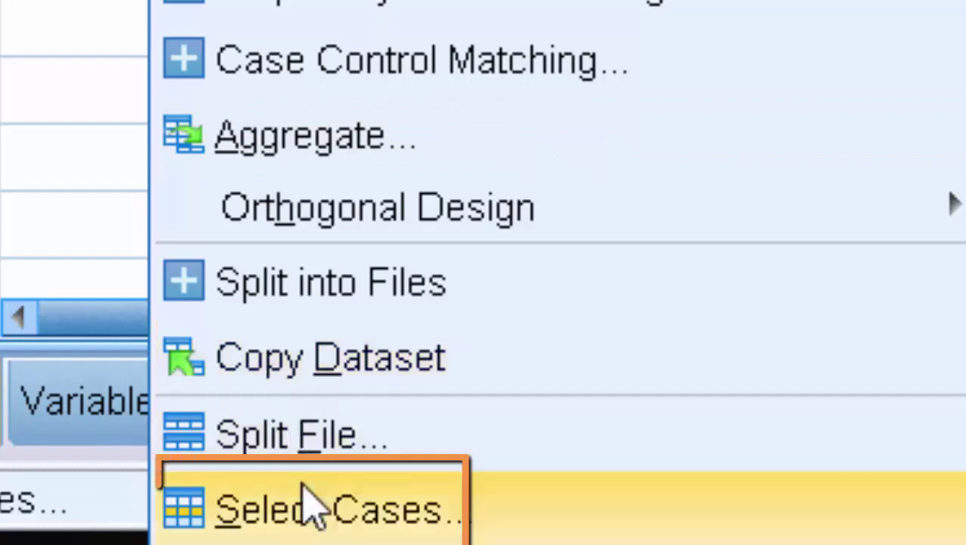
left_click(311, 514)
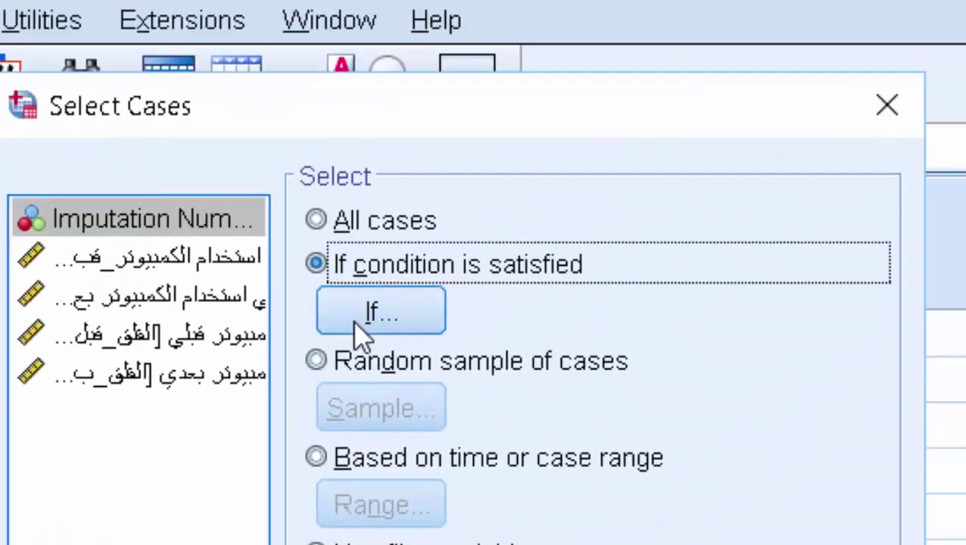
left_click(356, 322)
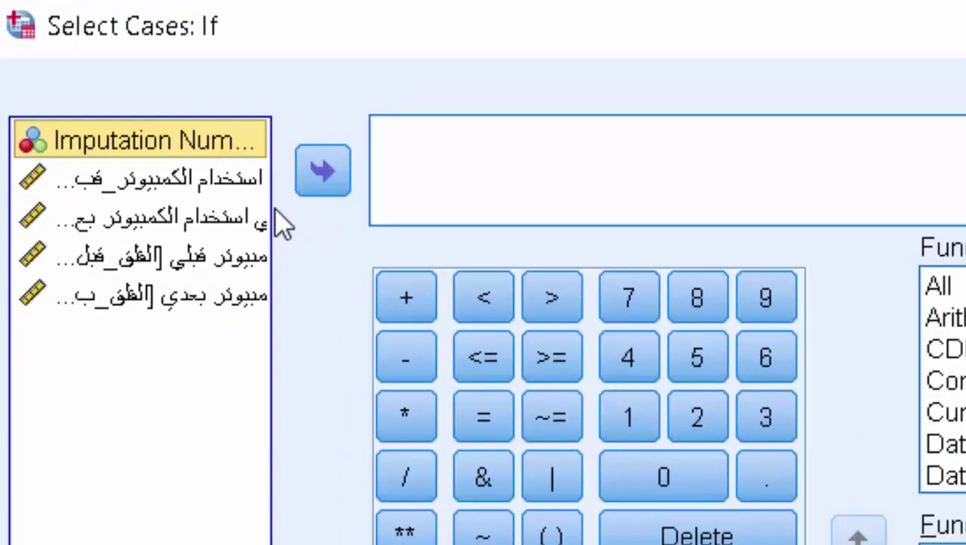
left_click(318, 178)
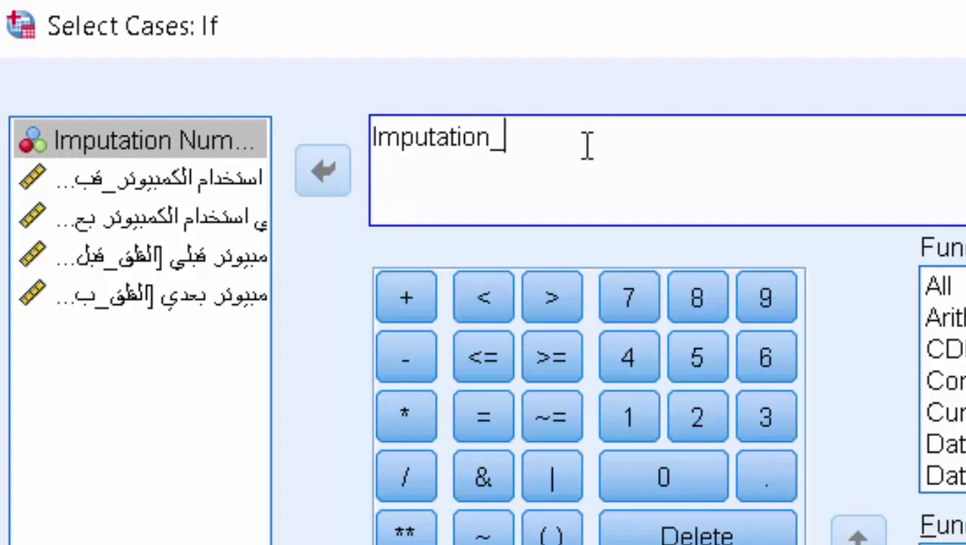
type("=5")
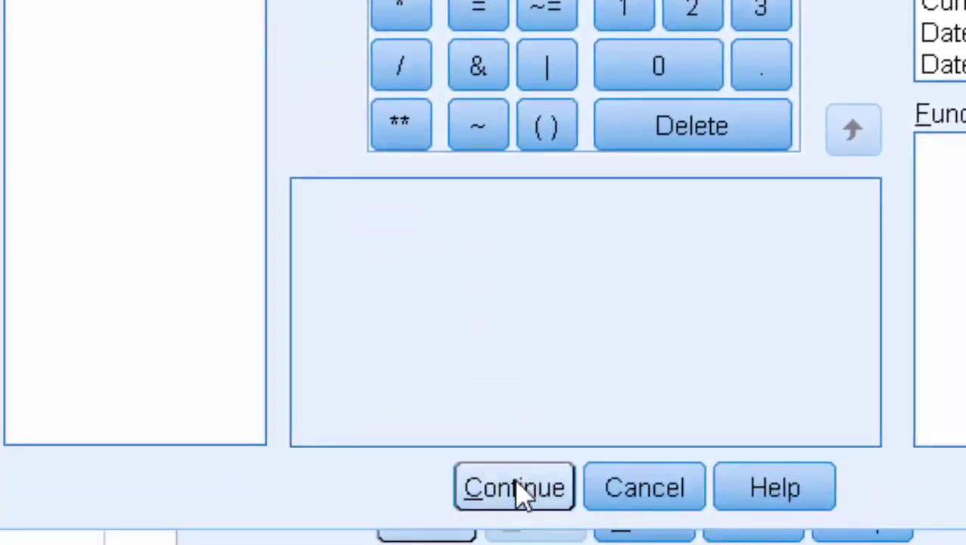
left_click(519, 488)
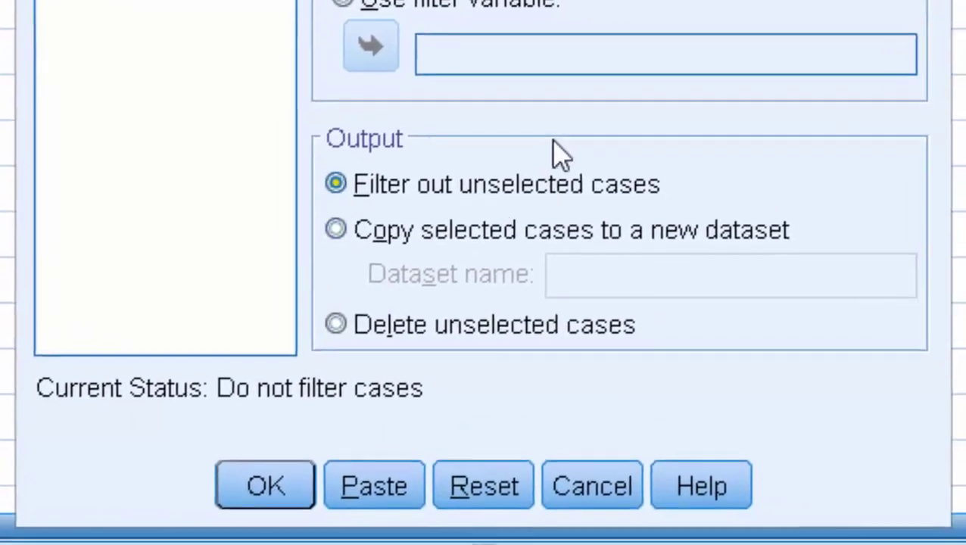
left_click(331, 323)
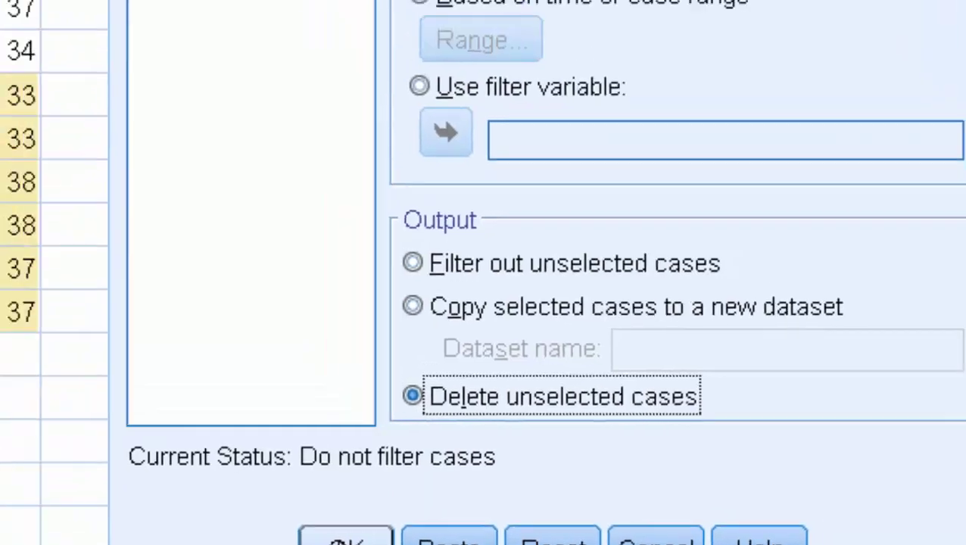
left_click(254, 484)
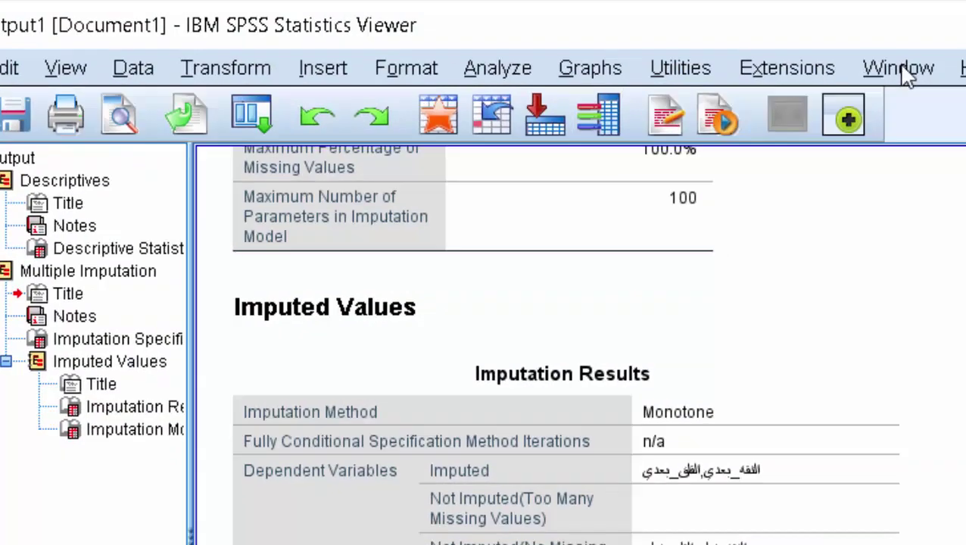
Return from the output to the complete_Data dataset and clear the Imputation_ variable.
left_click(901, 69)
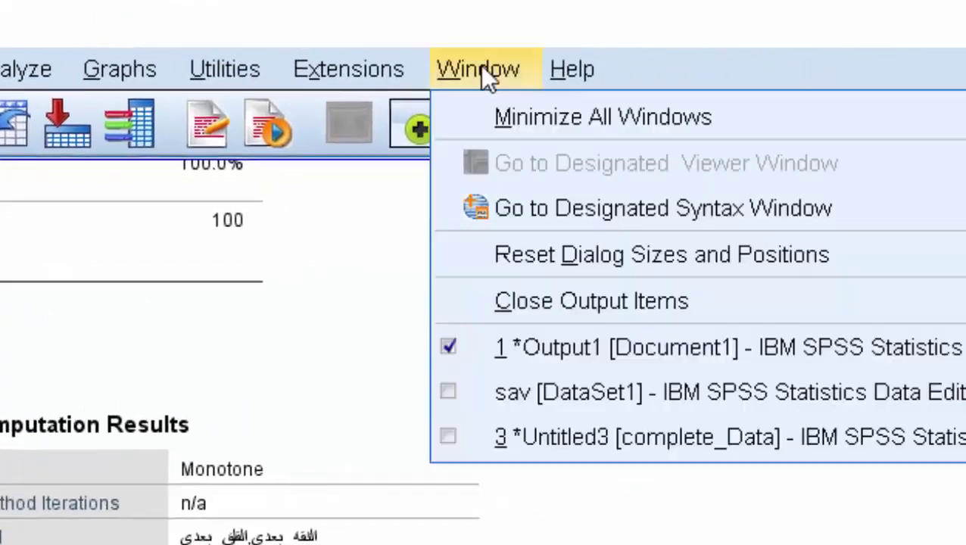
left_click(188, 492)
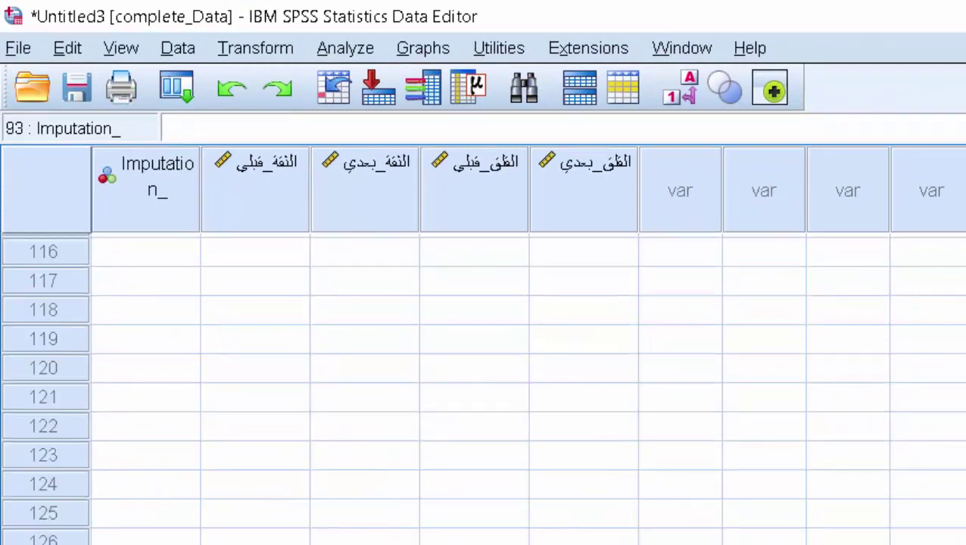
scroll(482, 388, "up", 20)
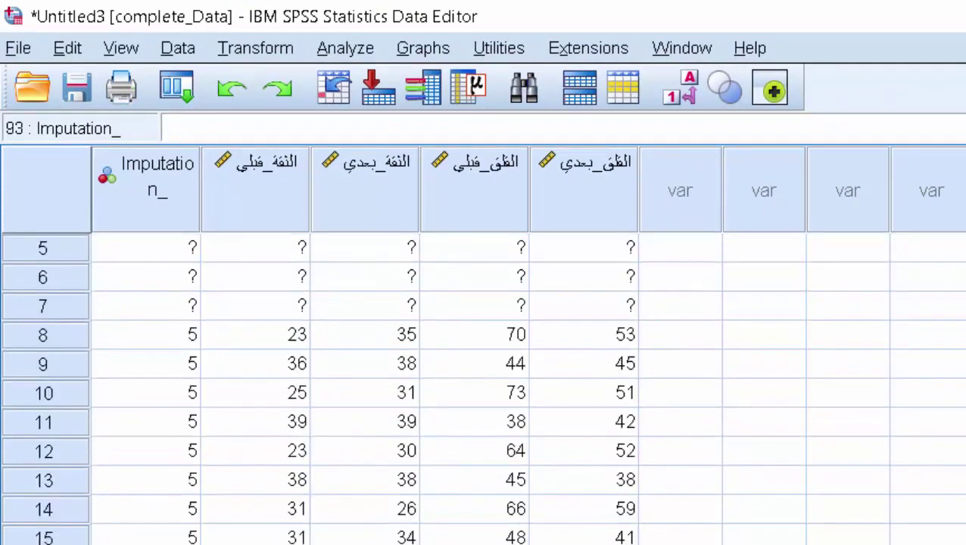
scroll(209, 288, "up", 2)
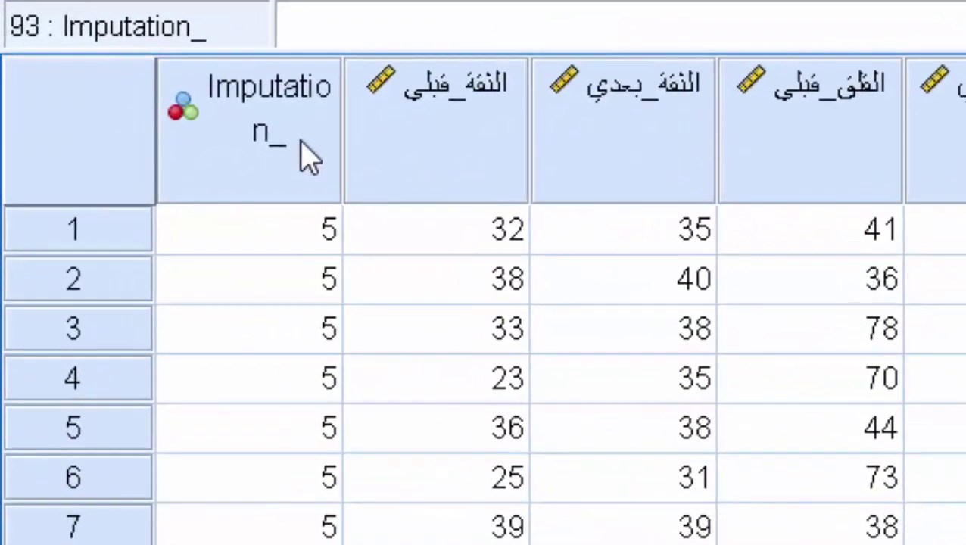
left_click(308, 157)
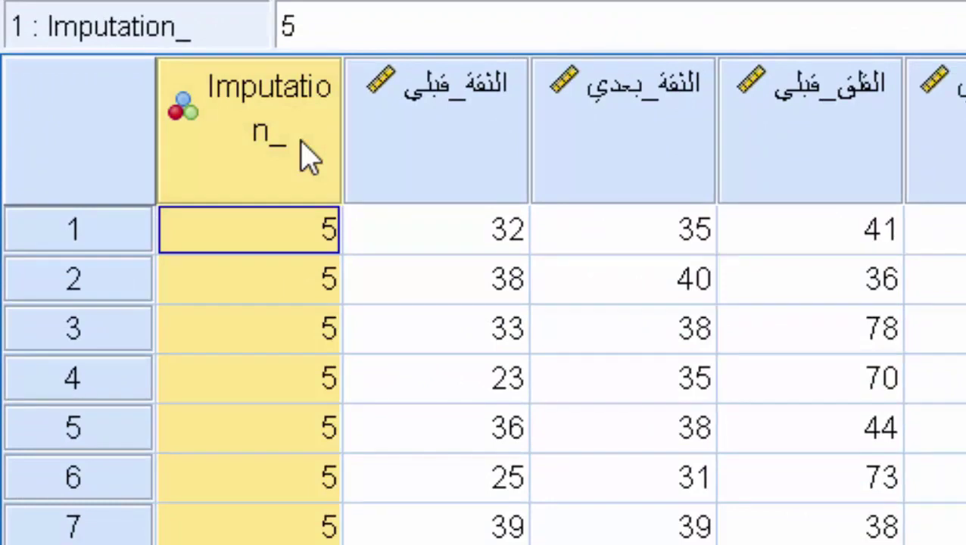
right_click(309, 157)
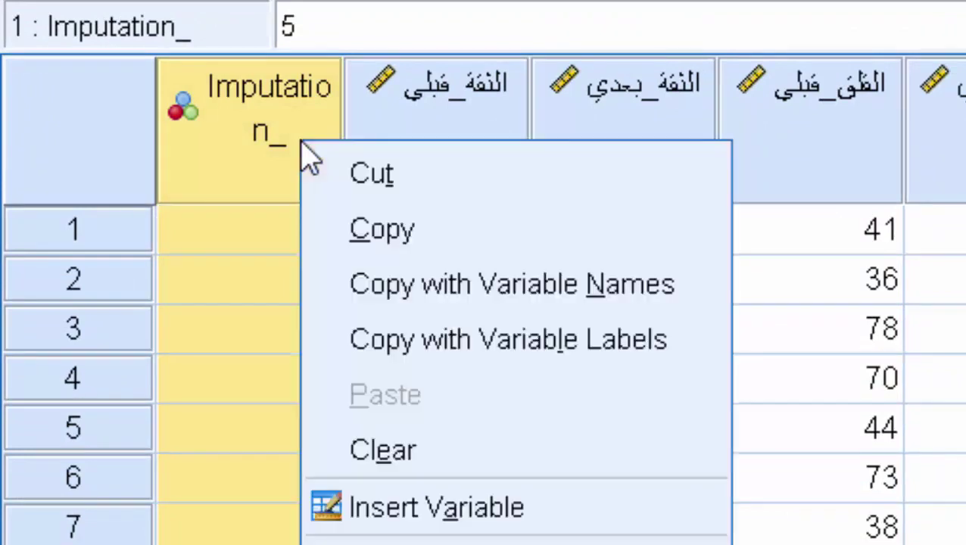
left_click(382, 451)
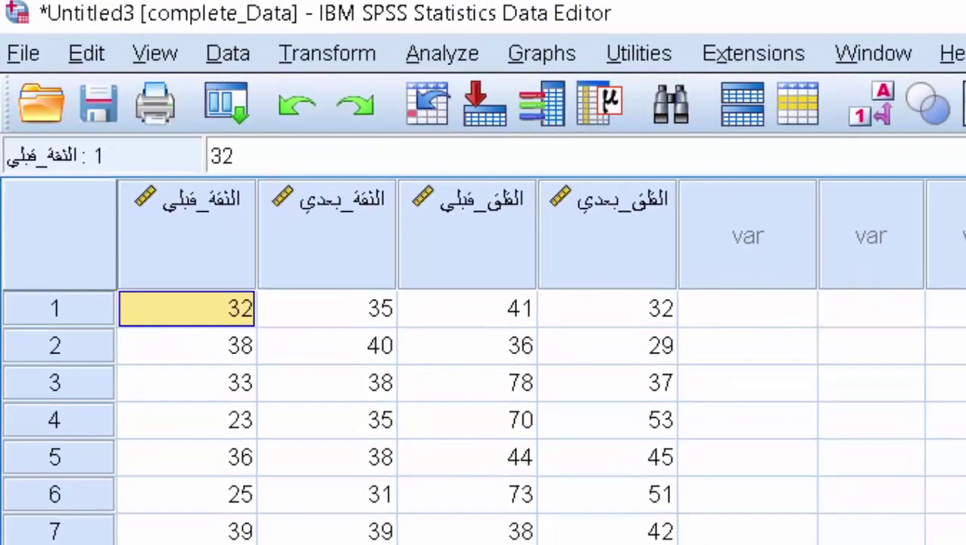
Review the remaining cases down to row 92, including the post-test values in rows 87 to 92.
scroll(485, 415, "down", 1)
scroll(485, 416, "down", 15)
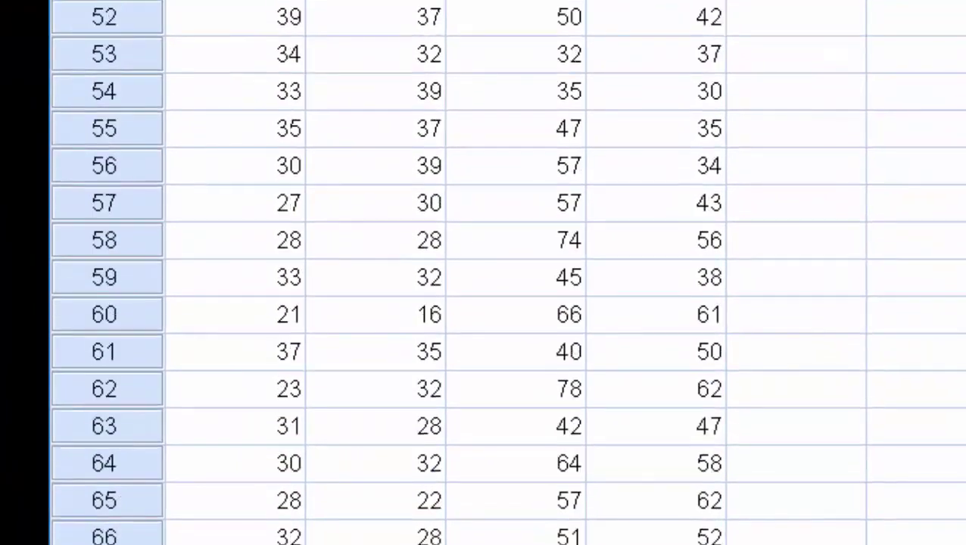
scroll(507, 273, "down", 5)
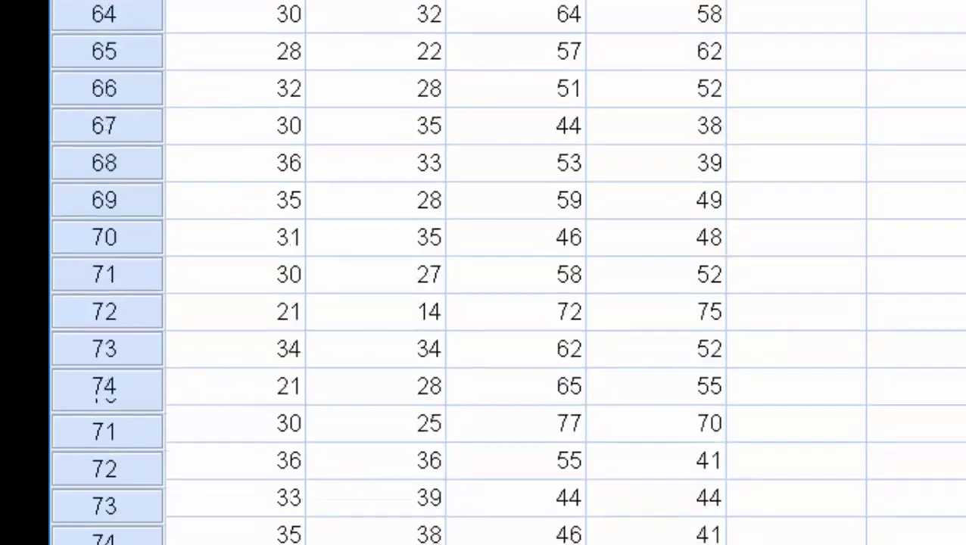
scroll(507, 273, "down", 4)
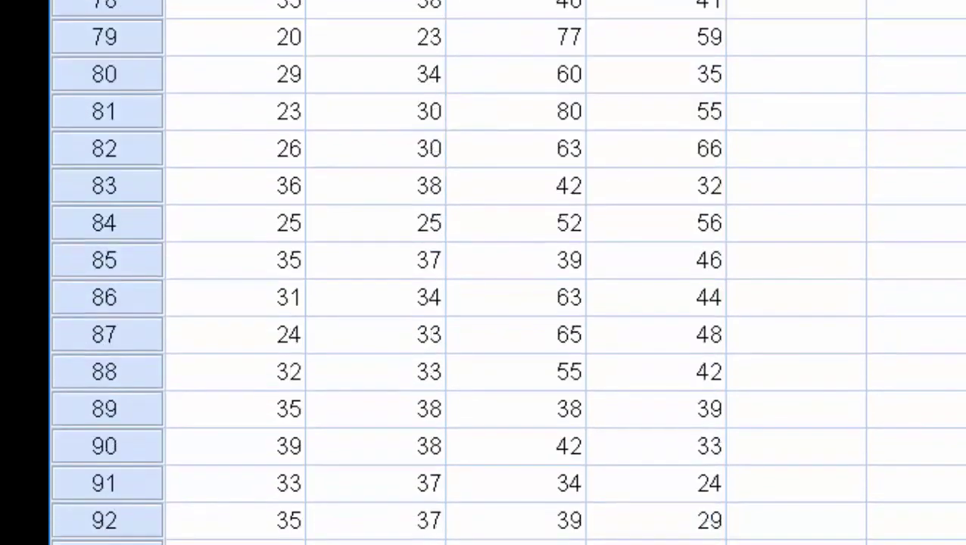
scroll(372, 374, "down", 4)
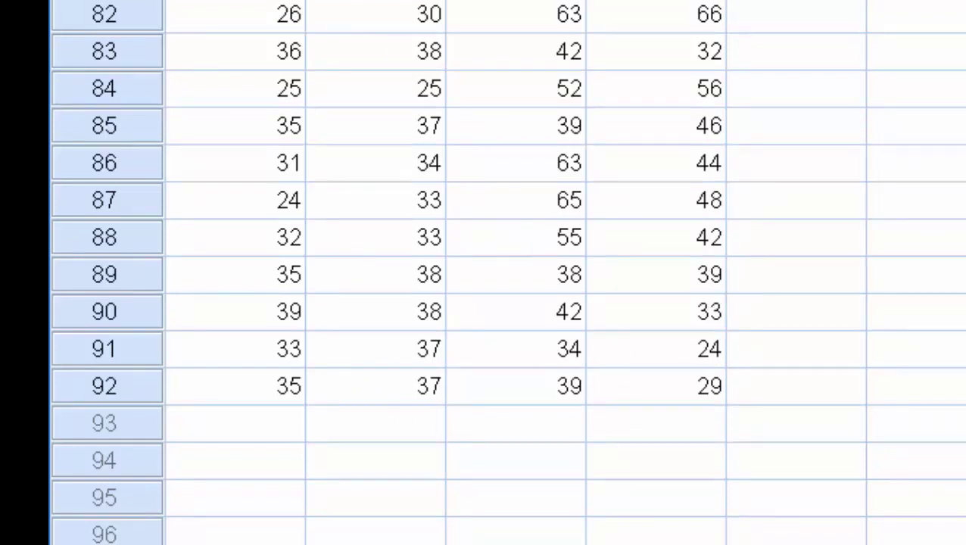
Save the dataset in the Downloads folder as repeated_T_Test in SPSS Statistics (*.sav) format.
left_click(79, 89)
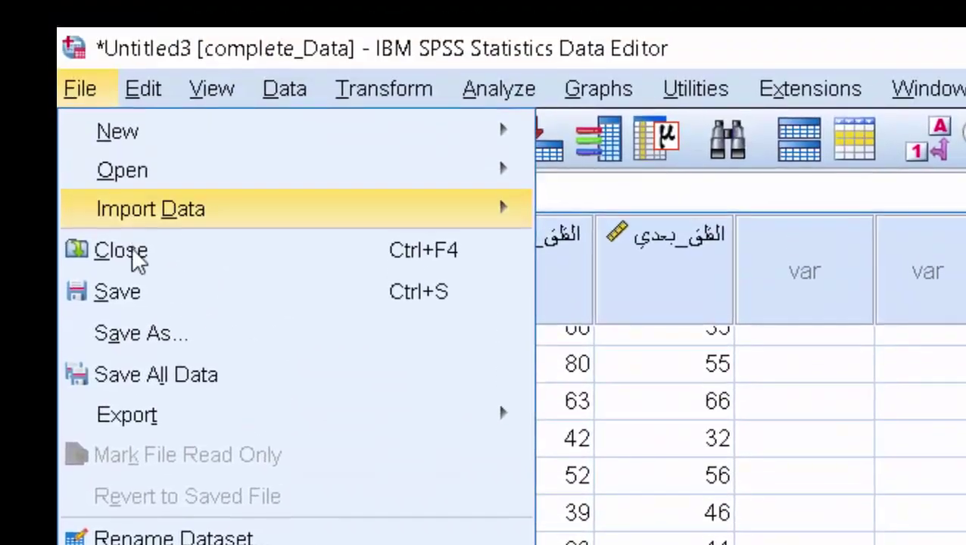
left_click(137, 341)
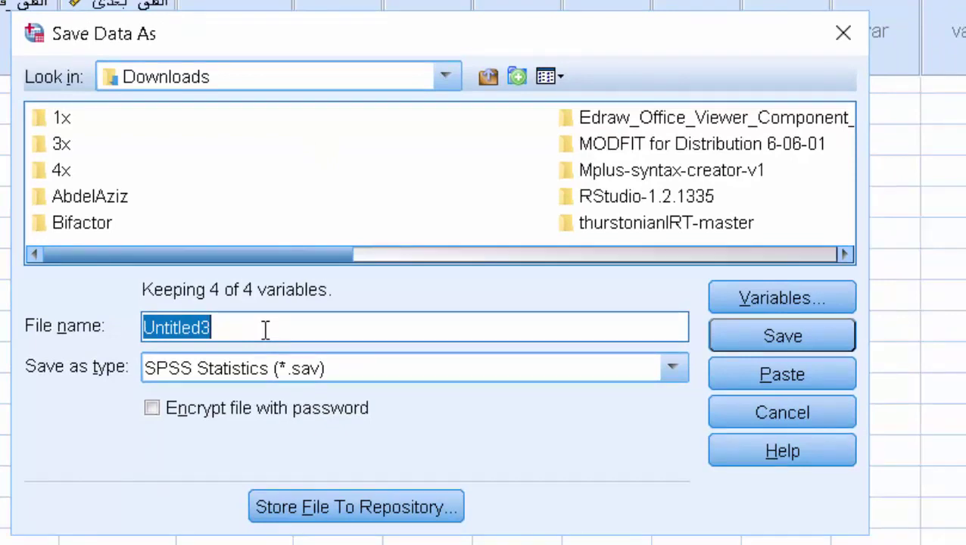
type("فحنشر")
key("BackSpace")
key("BackSpace")
key("BackSpace")
key("BackSpace")
key("BackSpace")
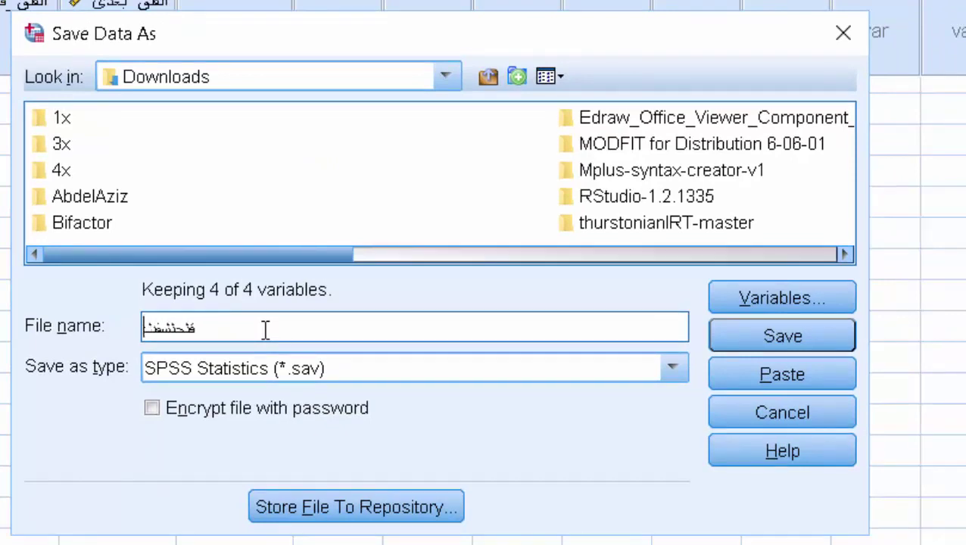
type("re")
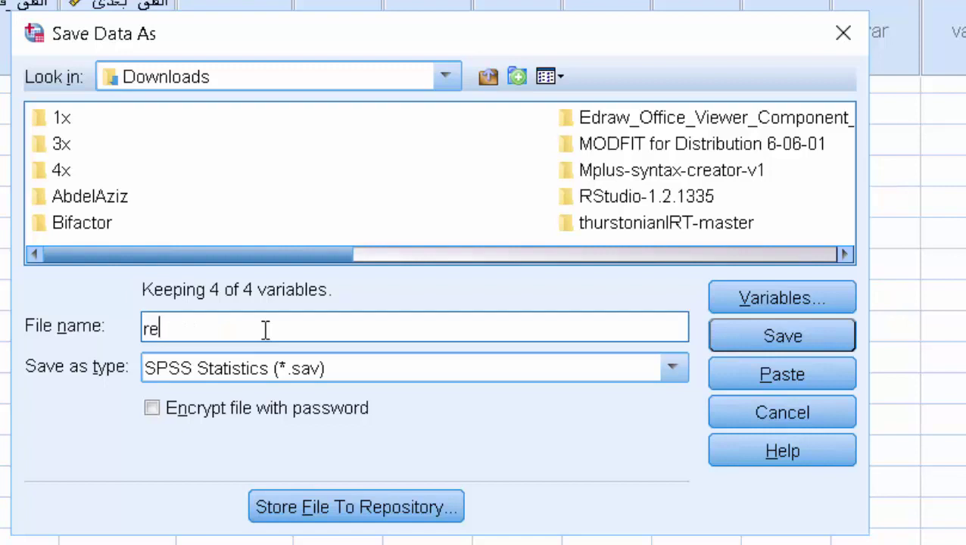
type("peated_T")
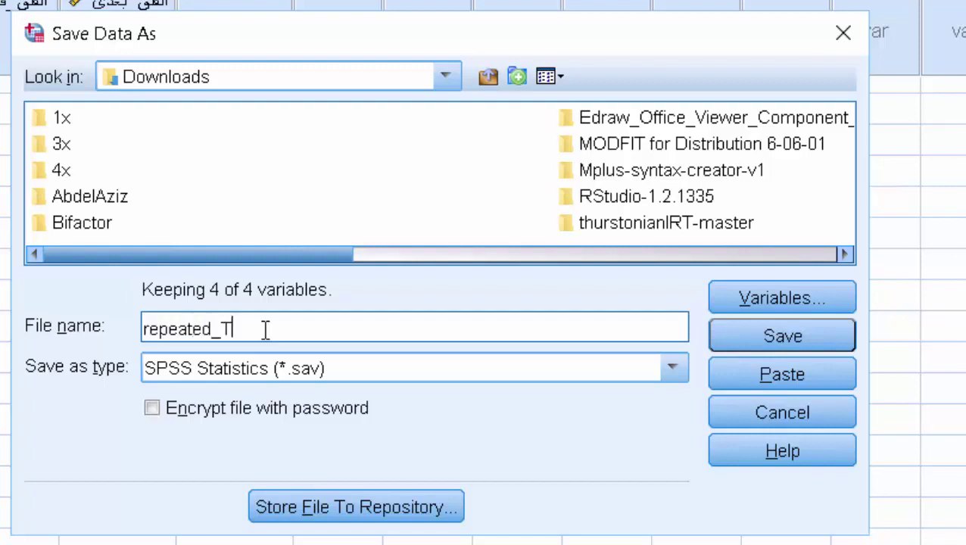
type("_Test")
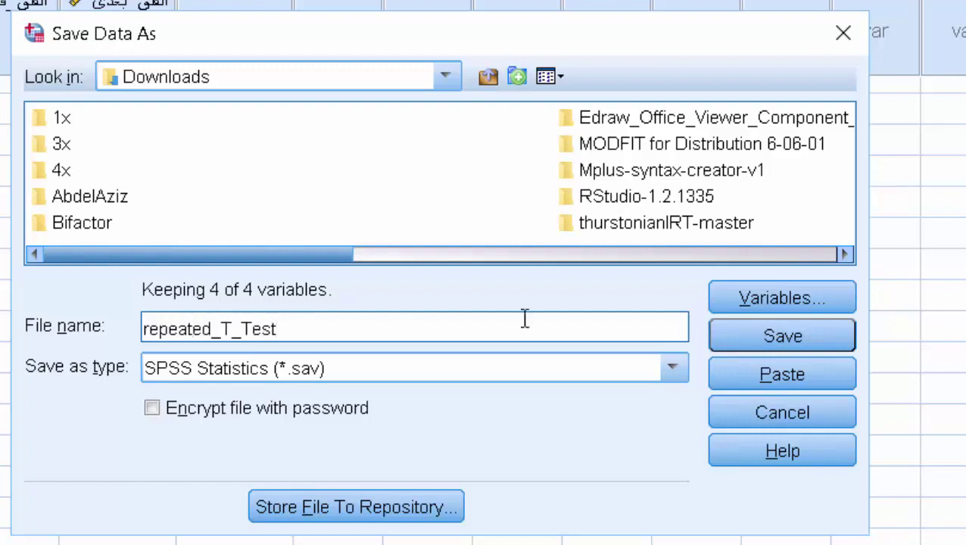
left_click(780, 338)
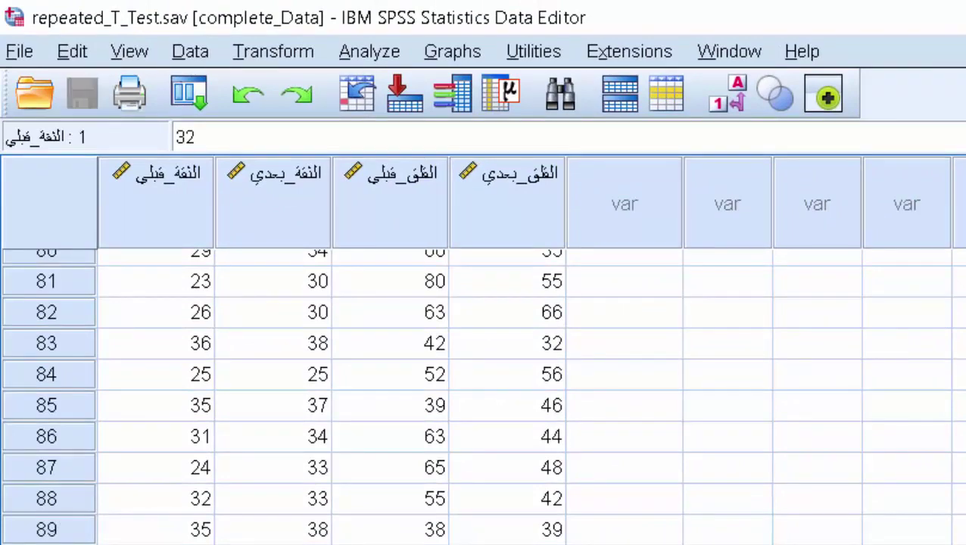
Go back to the first cases and switch from the presentation slide to the repeated_T_Test.sav window in SPSS Statistics.
scroll(483, 396, "up", 20)
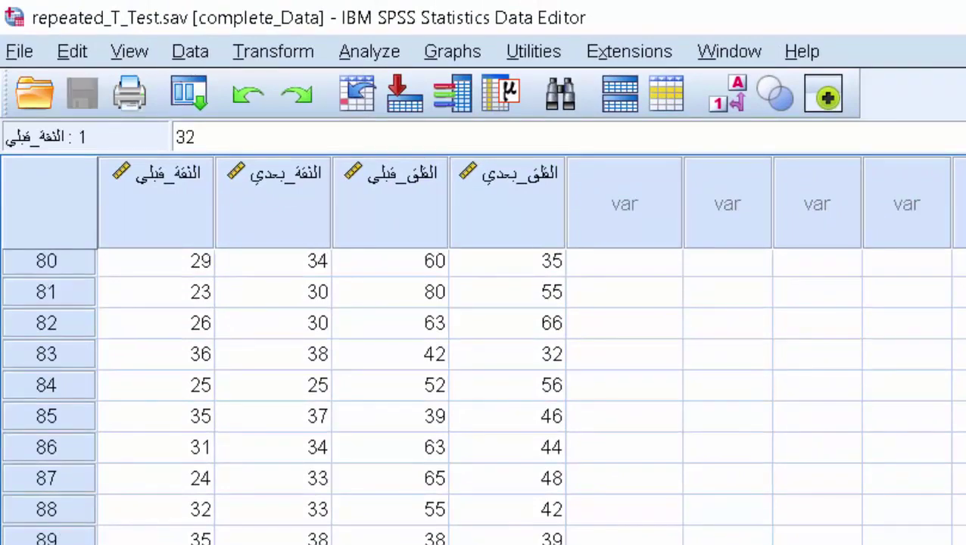
scroll(483, 396, "up", 1)
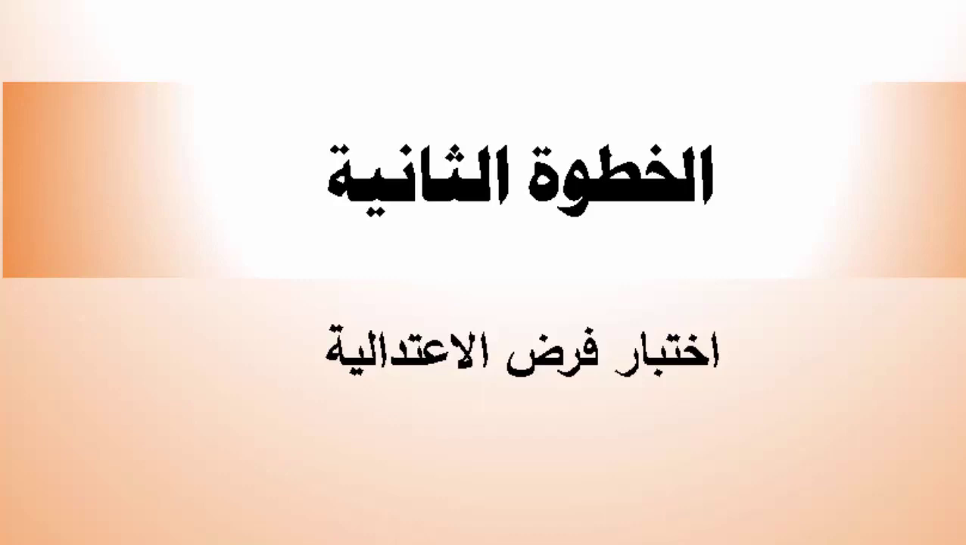
key("alt+Tab")
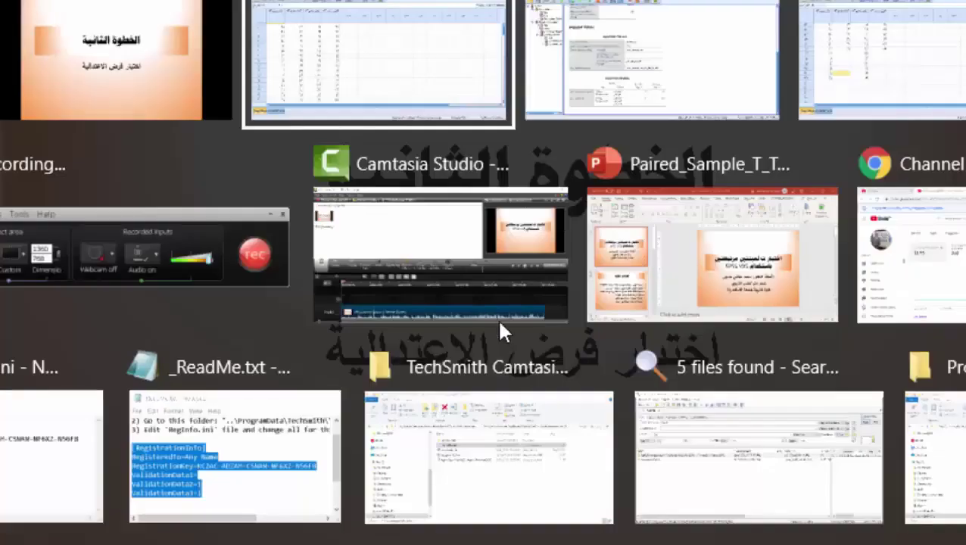
left_click(457, 102)
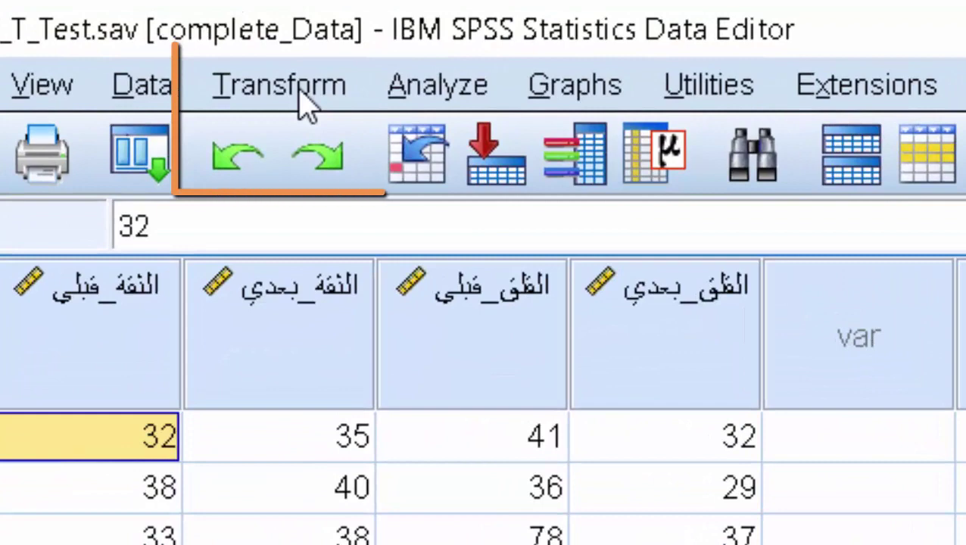
Compute a new variable Diff_Anxiety as pre-test anxiety minus post-test anxiety (القلق_قبلي - القلق_بعدي).
left_click(301, 97)
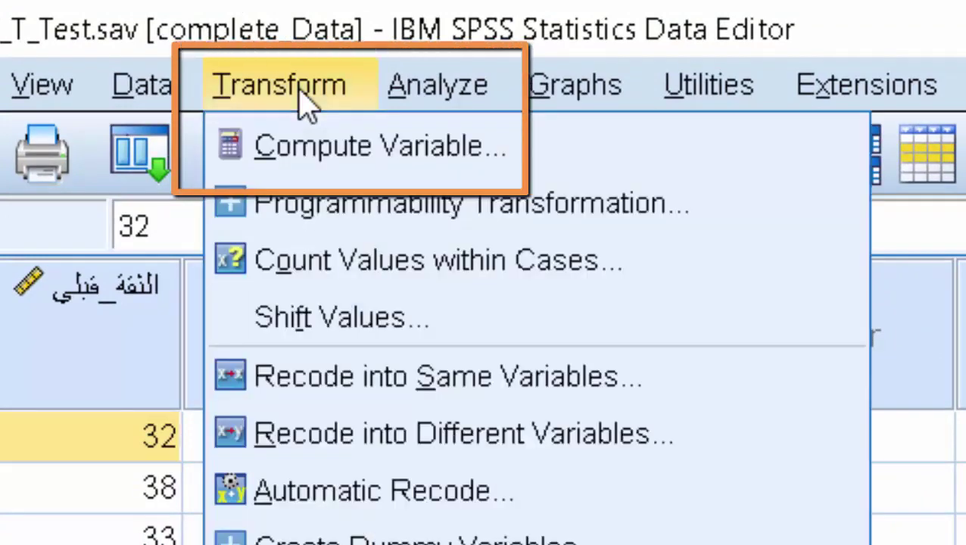
left_click(317, 155)
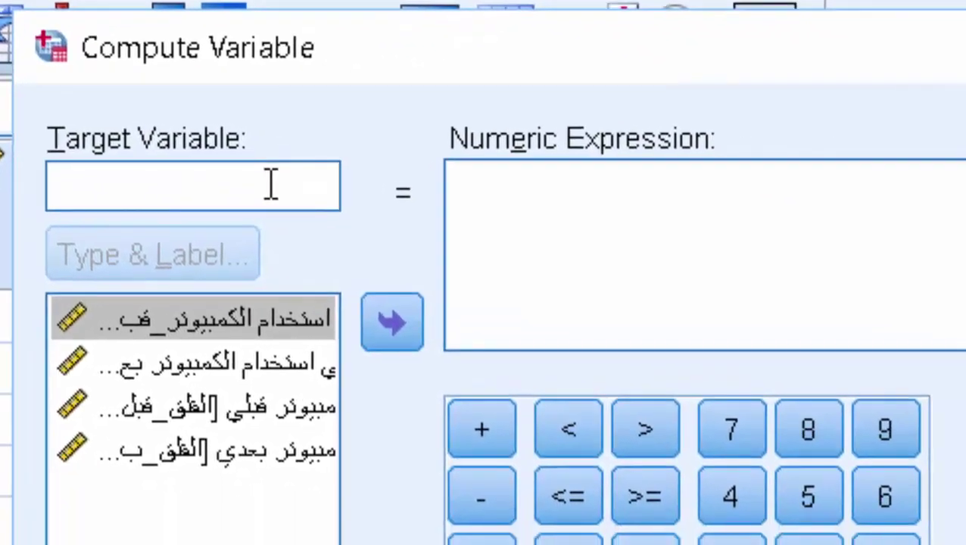
type("Diff_An")
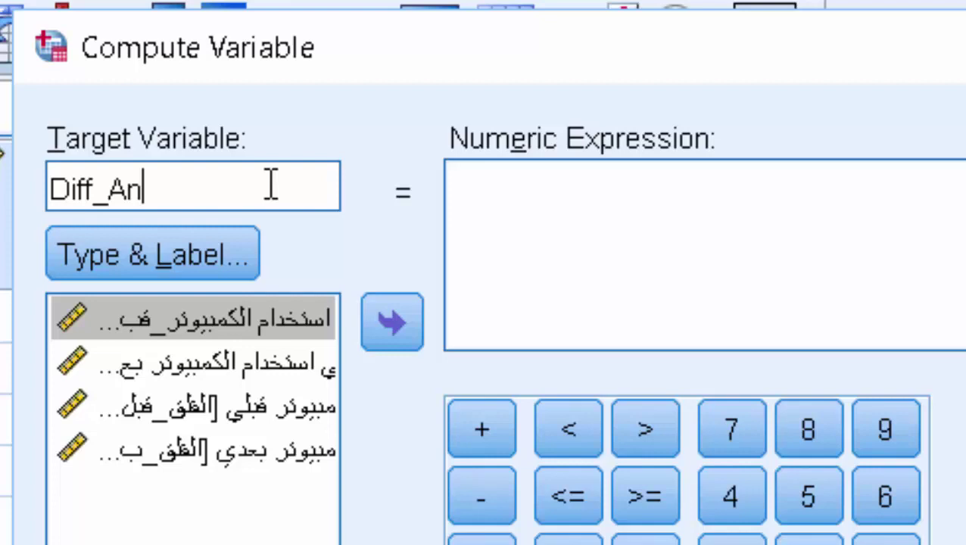
type("xiety")
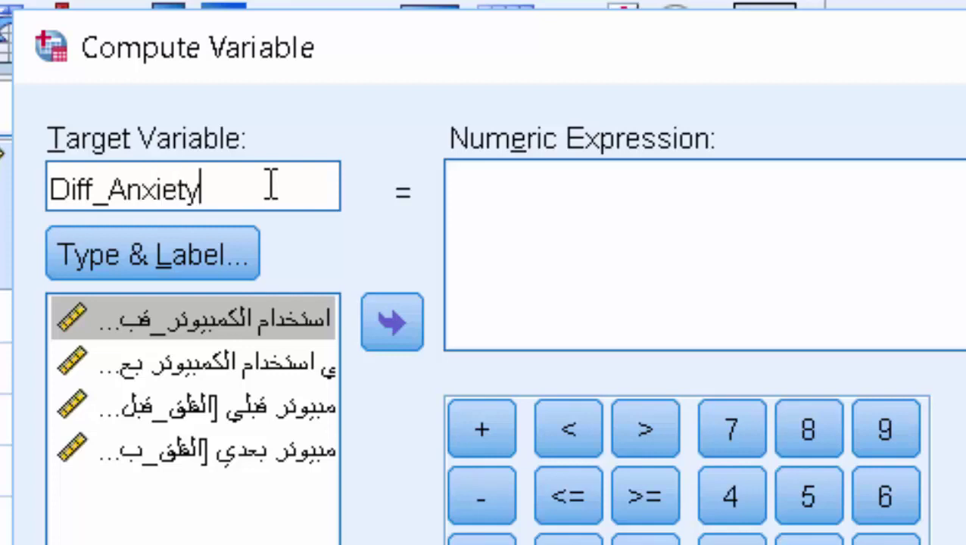
left_click(309, 424)
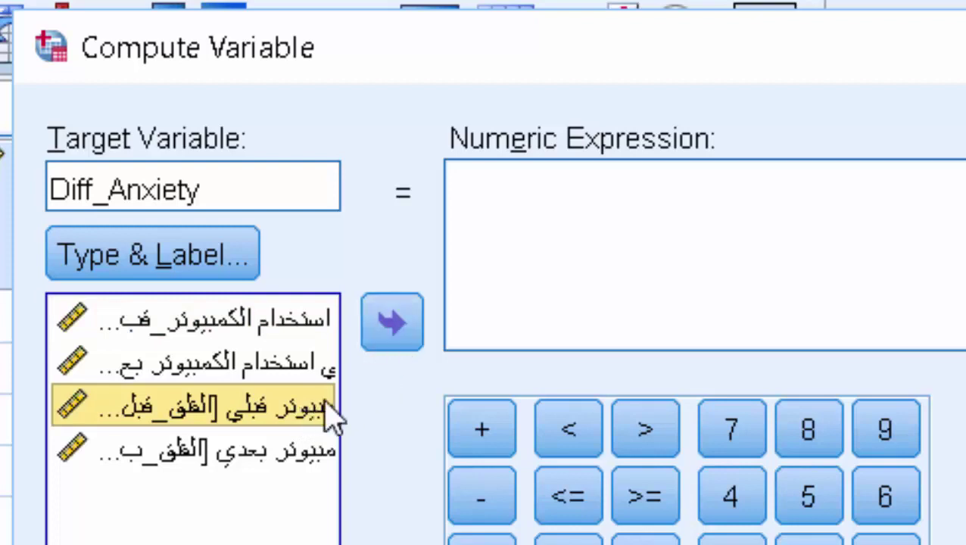
left_click(392, 333)
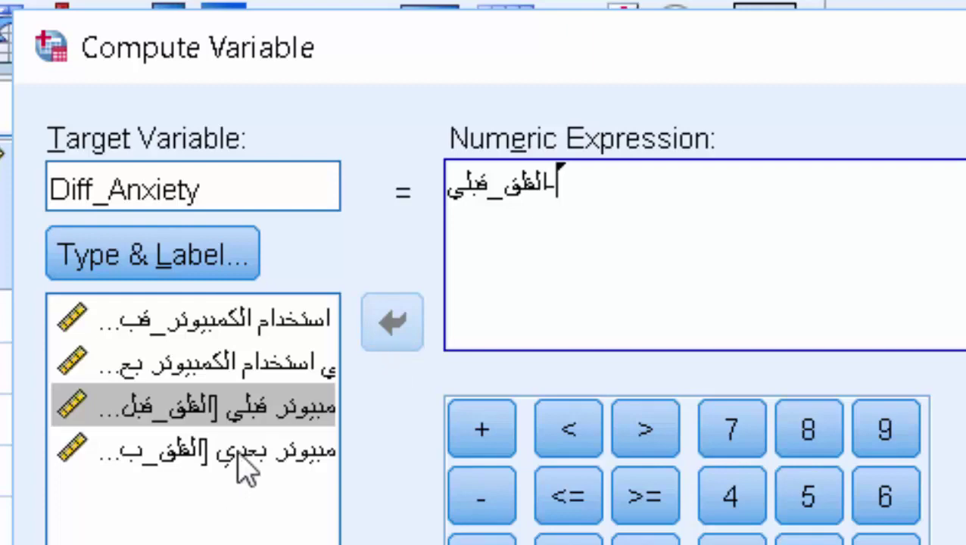
left_click(241, 454)
left_click(398, 342)
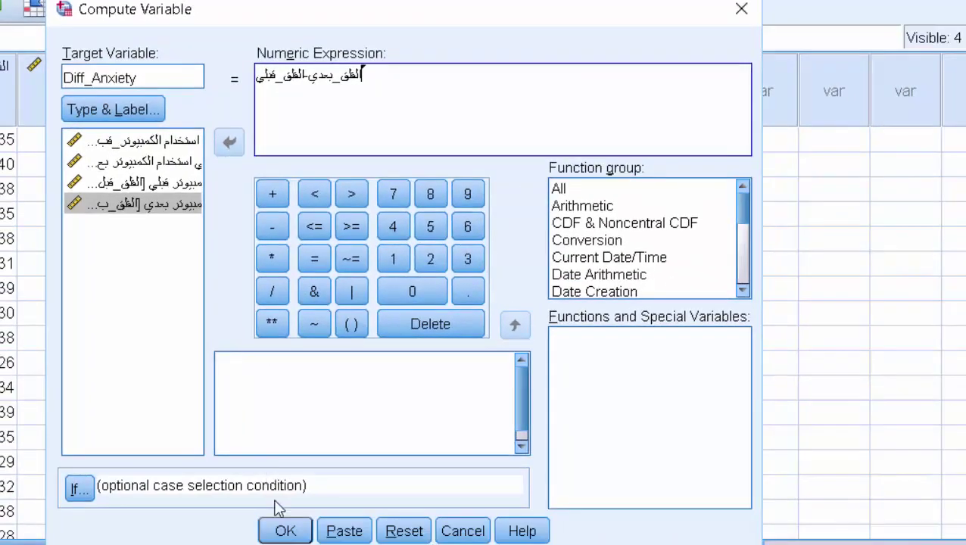
left_click(280, 532)
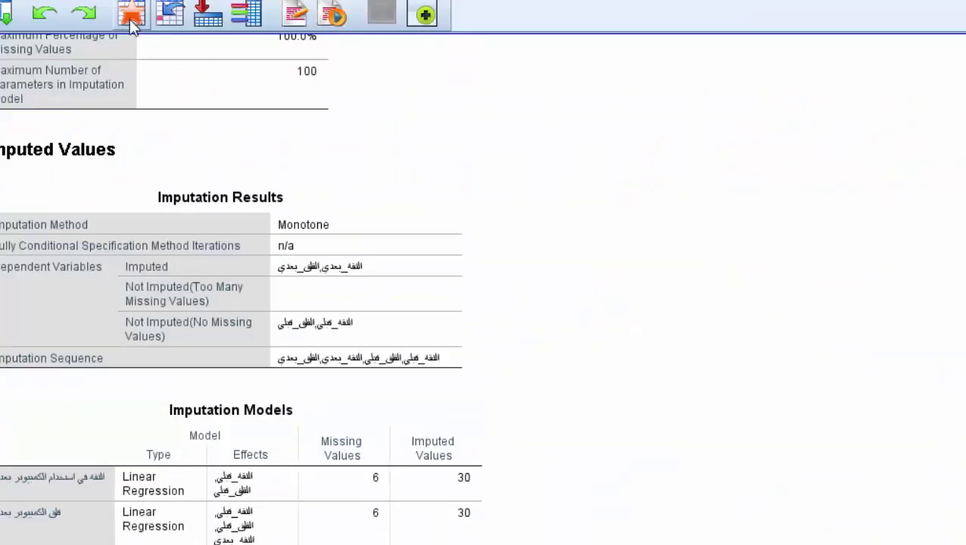
Return from the output to the dataset and set the decimals of Diff_Anxiety to 0.
left_click(133, 22)
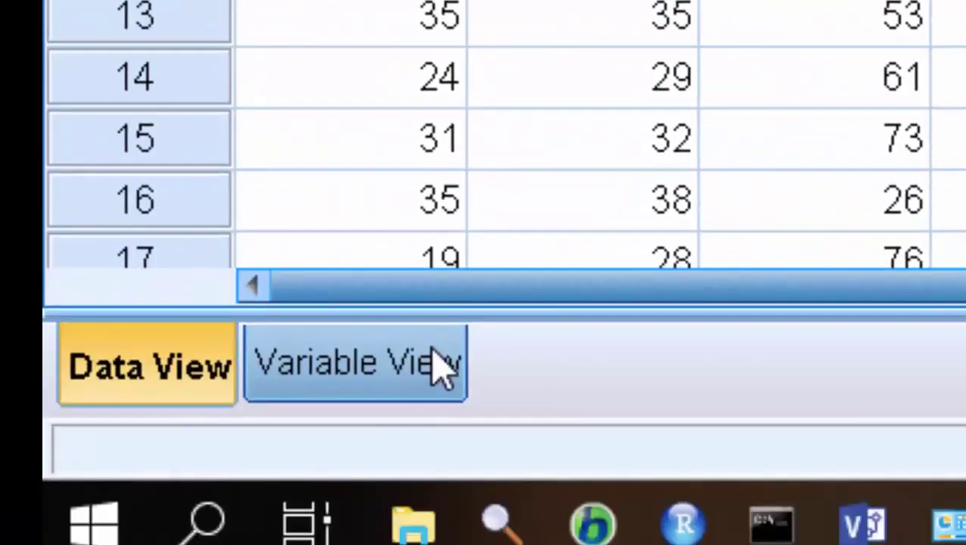
left_click(437, 367)
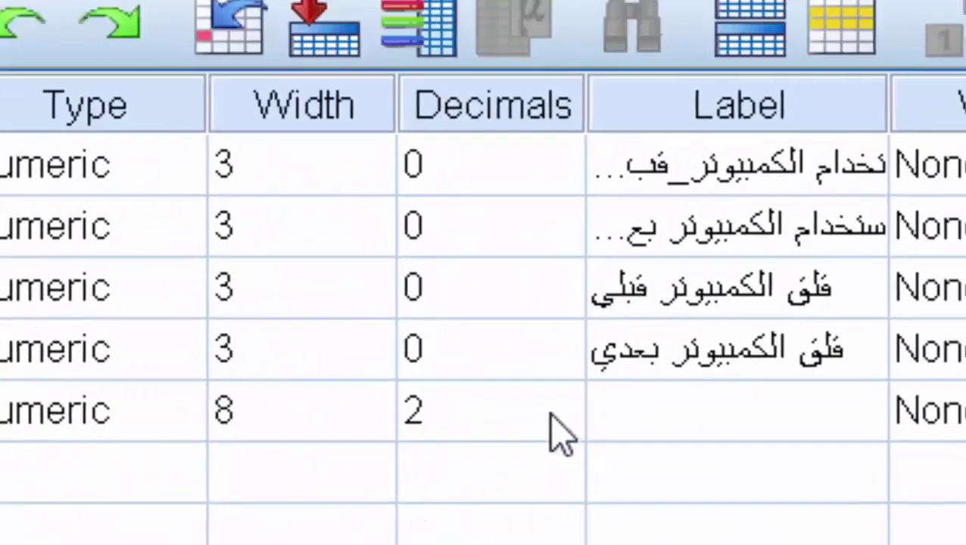
left_click(557, 429)
left_click(562, 426)
left_click(562, 426)
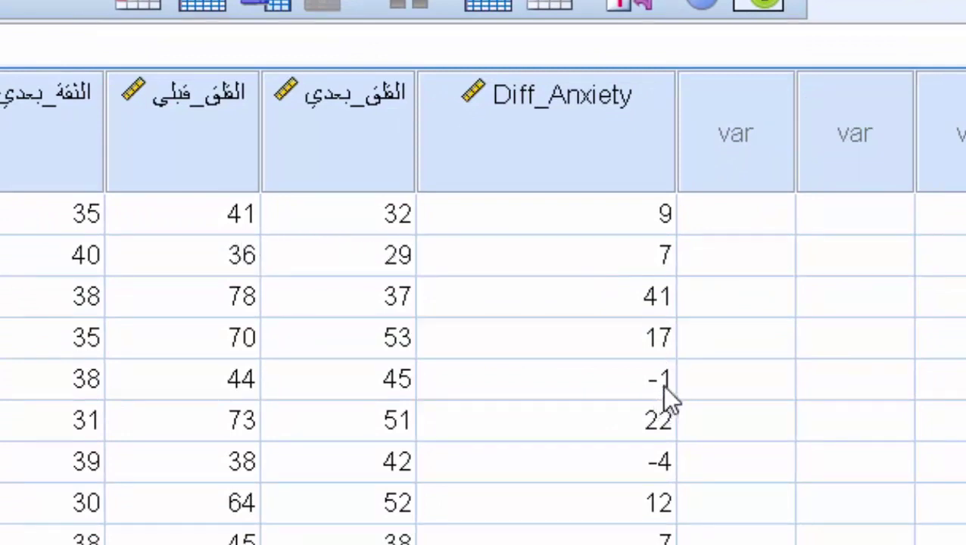
Examine the negative differences among the first cases of Diff_Anxiety.
left_click(658, 476)
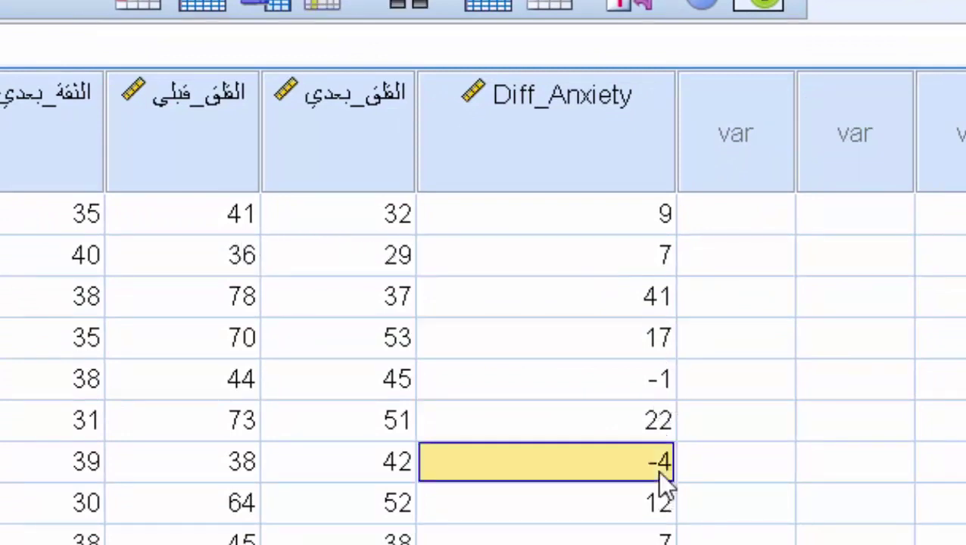
left_click(652, 382)
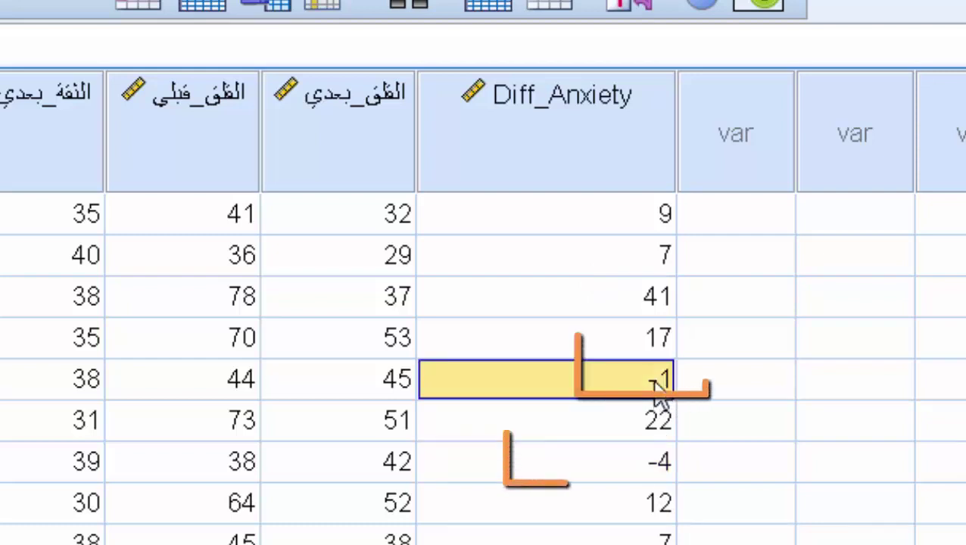
left_click(636, 465)
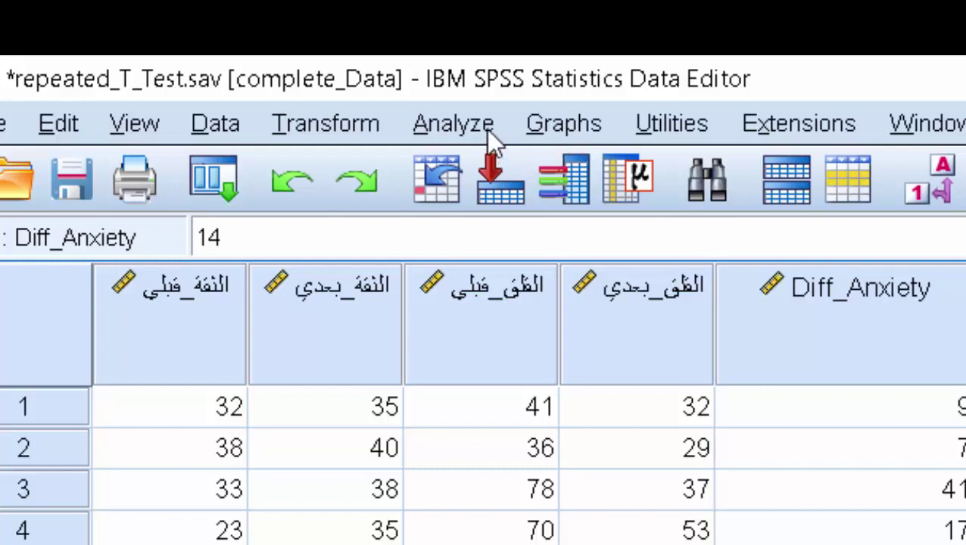
Start an Explore analysis with Diff_Anxiety as the dependent variable.
left_click(489, 135)
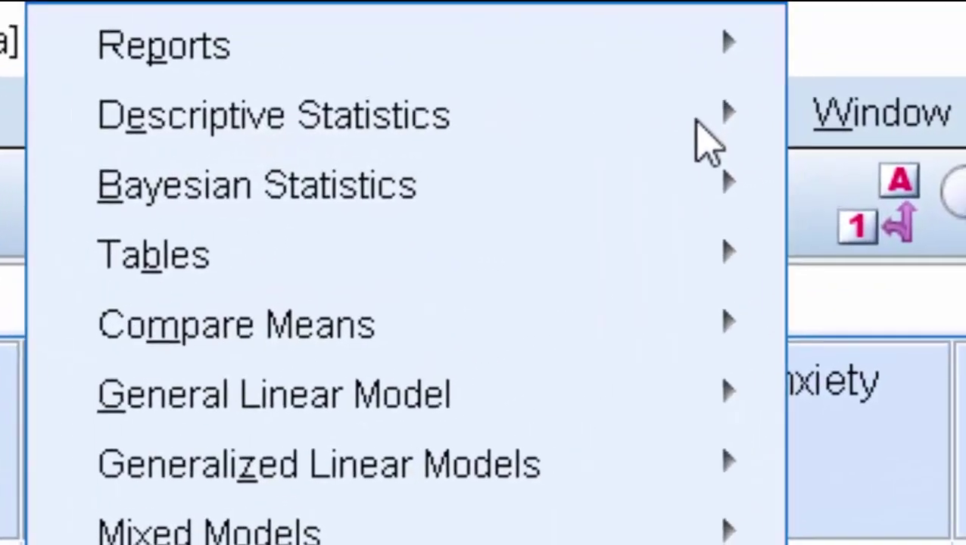
mouse_move(576, 144)
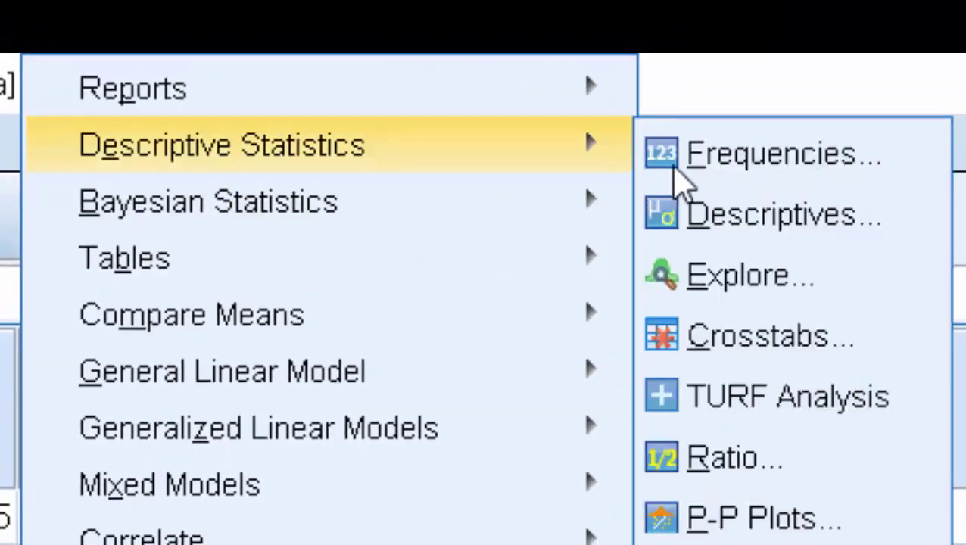
left_click(701, 235)
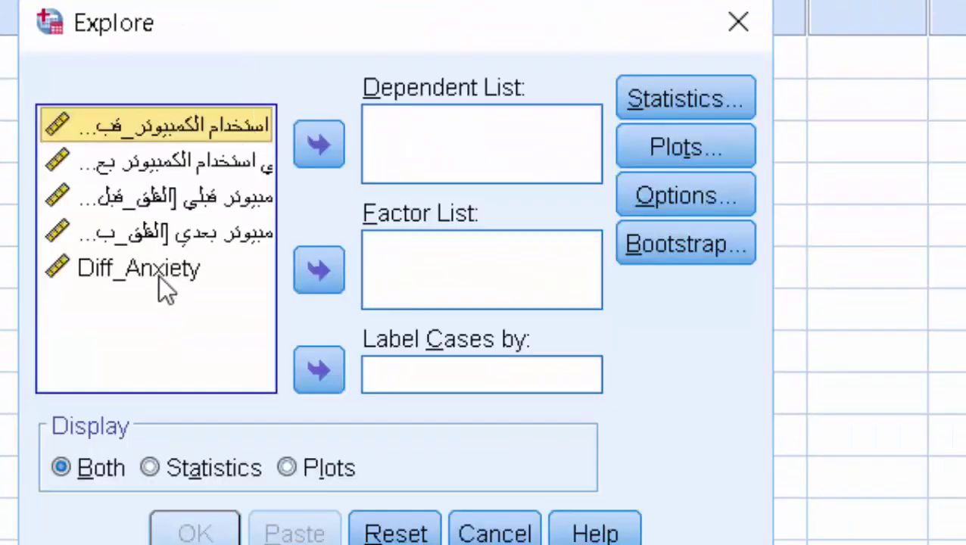
left_click(160, 269)
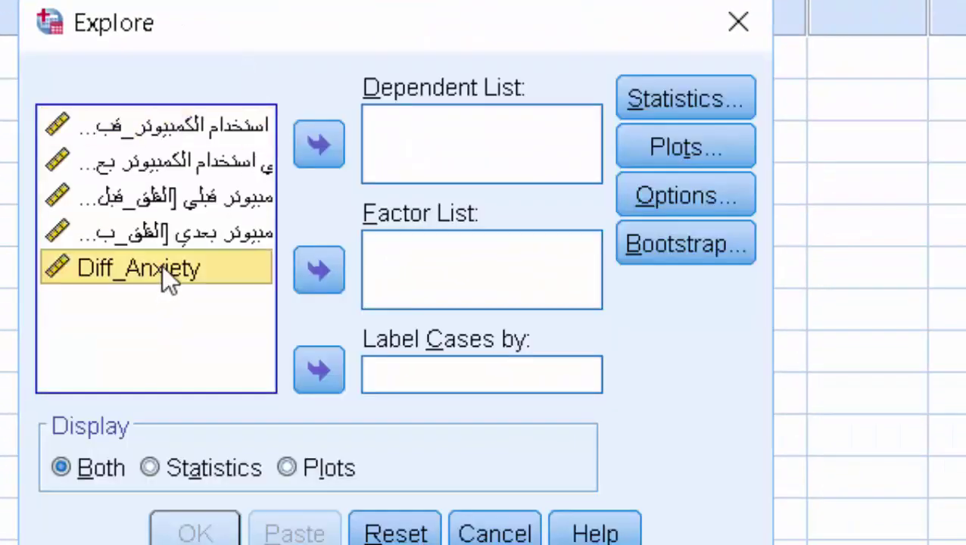
left_click(317, 142)
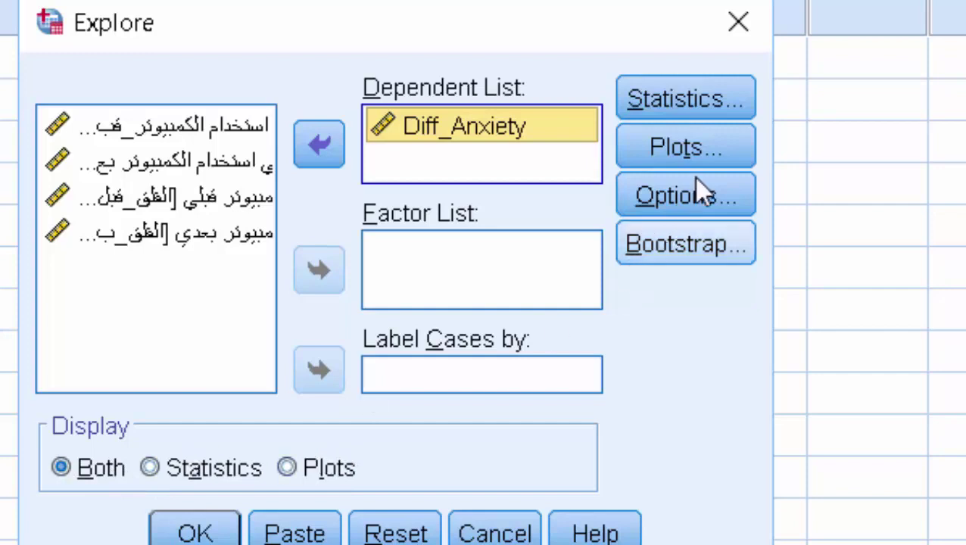
Add outliers to the Explore statistics alongside the descriptives.
left_click(712, 106)
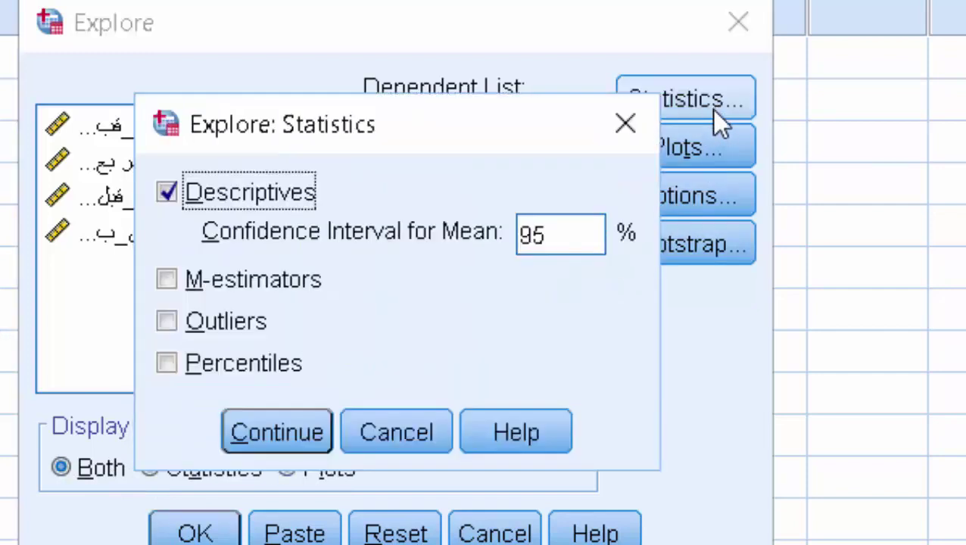
left_click(165, 321)
left_click(261, 420)
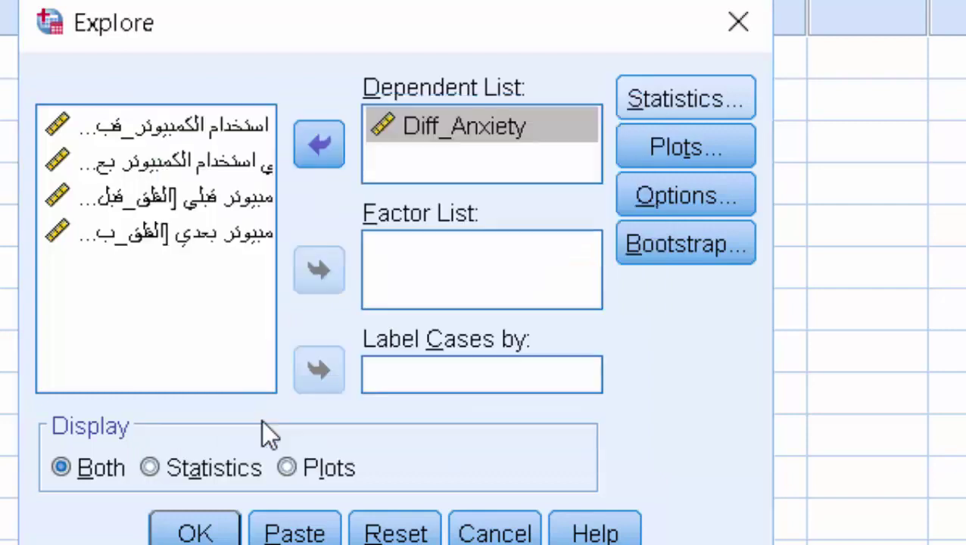
Set the Explore plots to a histogram instead of stem-and-leaf, and include normality plots with tests.
left_click(704, 141)
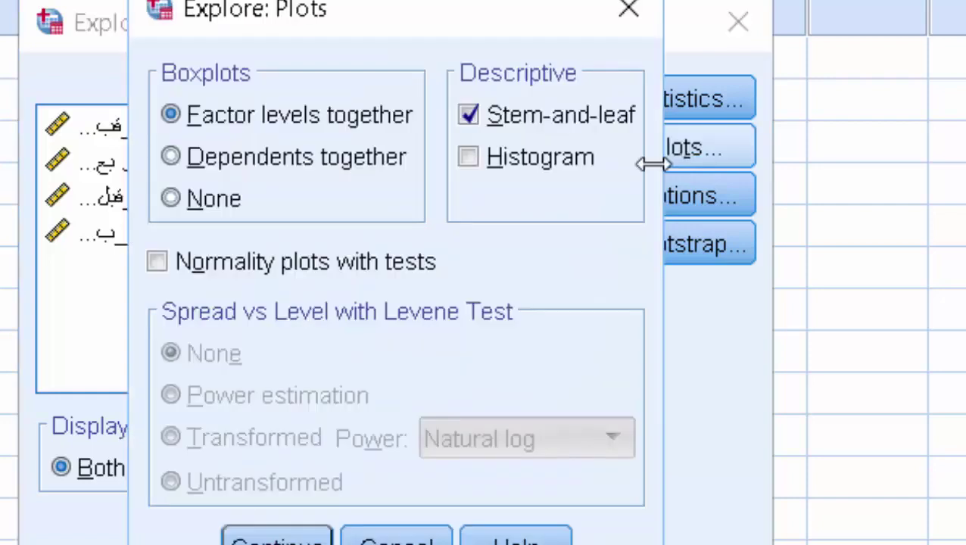
left_click(467, 117)
left_click(465, 155)
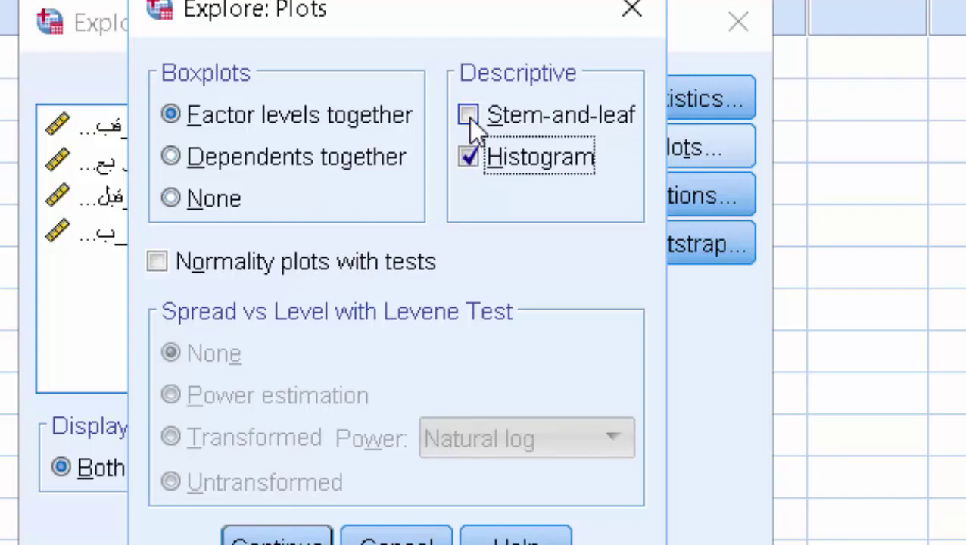
left_click(157, 262)
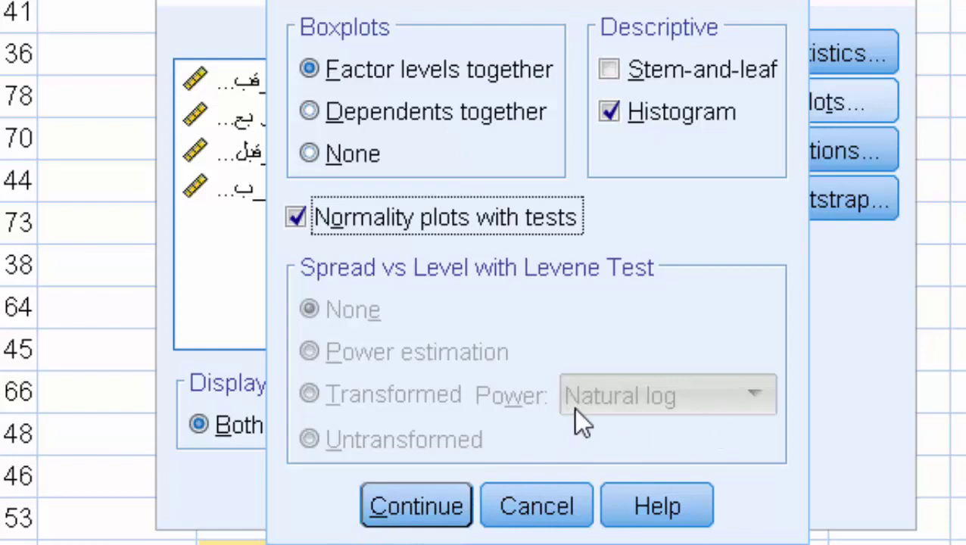
left_click(430, 497)
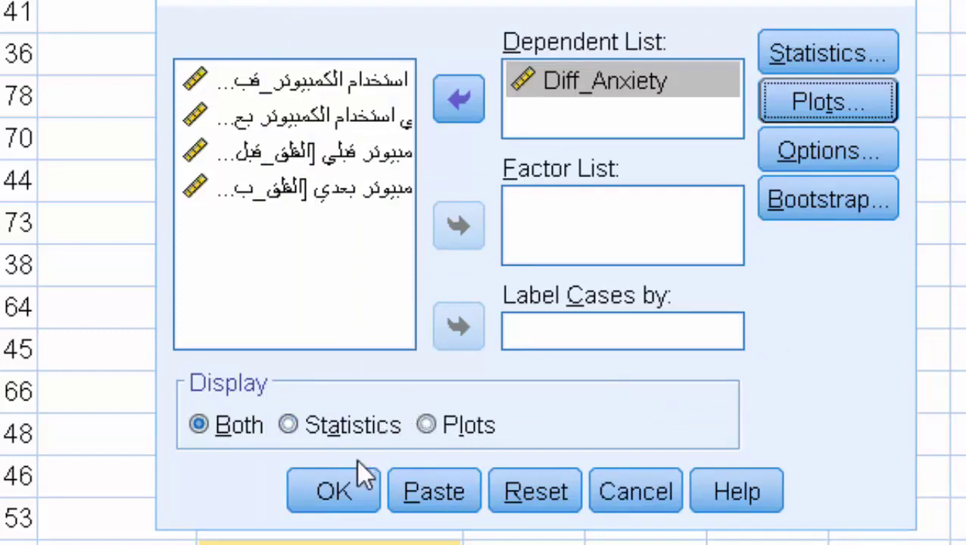
Keep missing values excluded listwise in the Explore options and run the analysis.
left_click(831, 151)
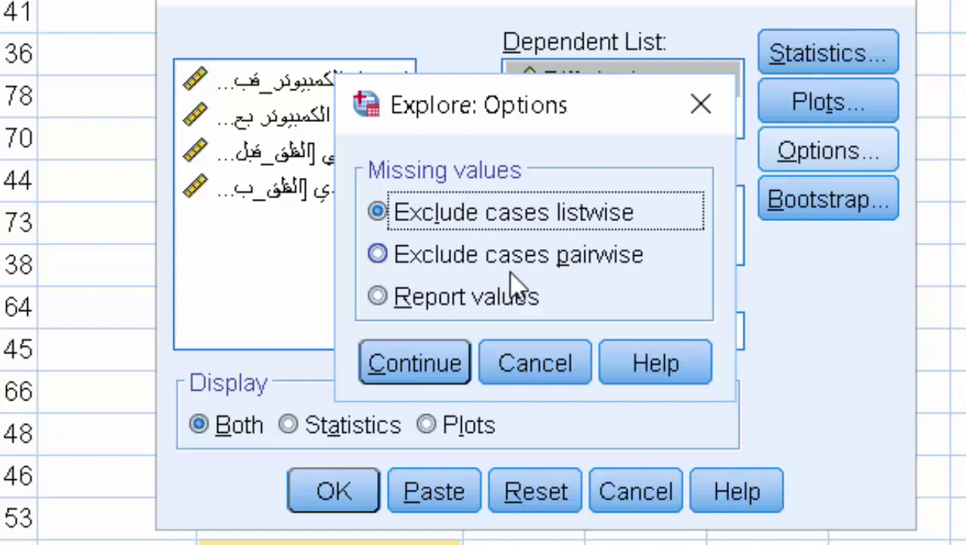
left_click(395, 362)
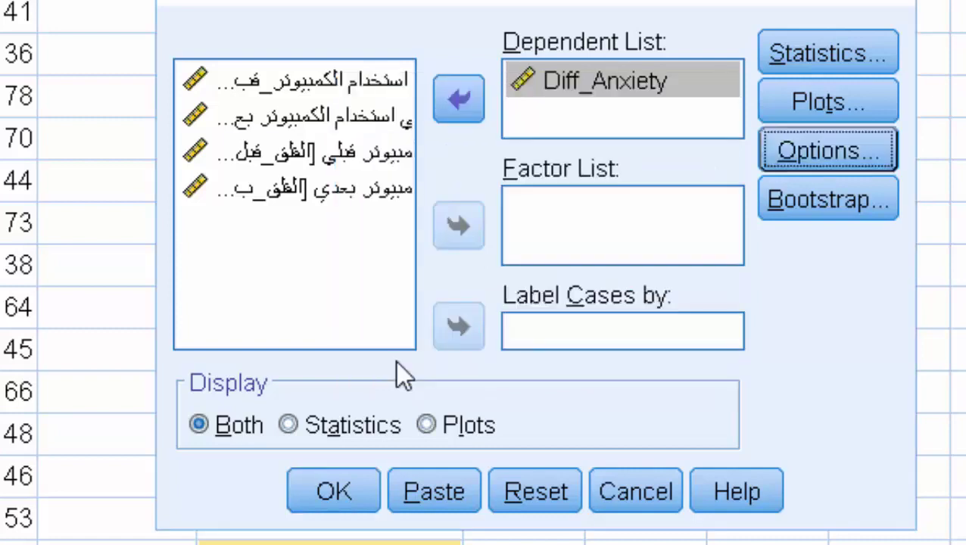
left_click(317, 496)
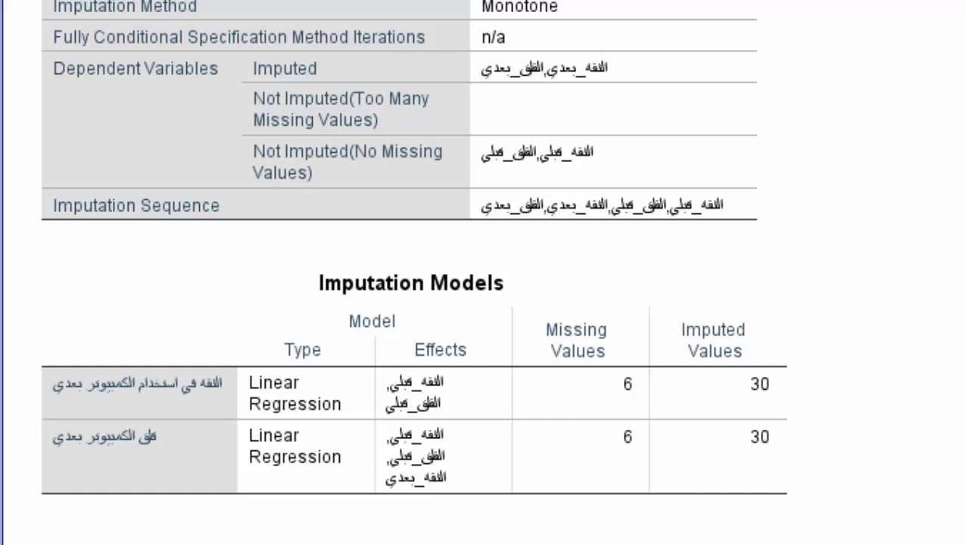
Review the Explore output for Diff_Anxiety, from the case summary and descriptives through extreme values to the Tests of Normality.
scroll(485, 273, "down", 2)
scroll(484, 273, "down", 10)
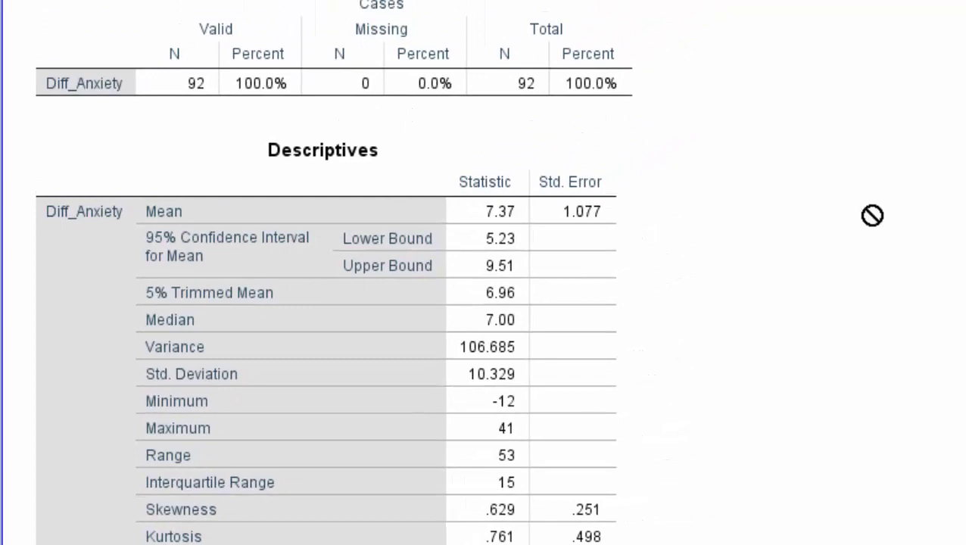
left_click(281, 59)
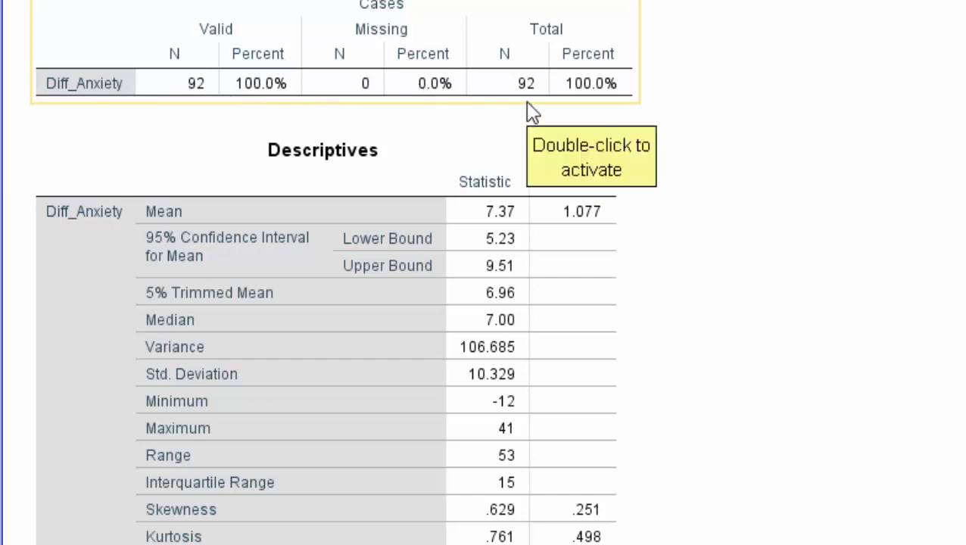
left_click(857, 149)
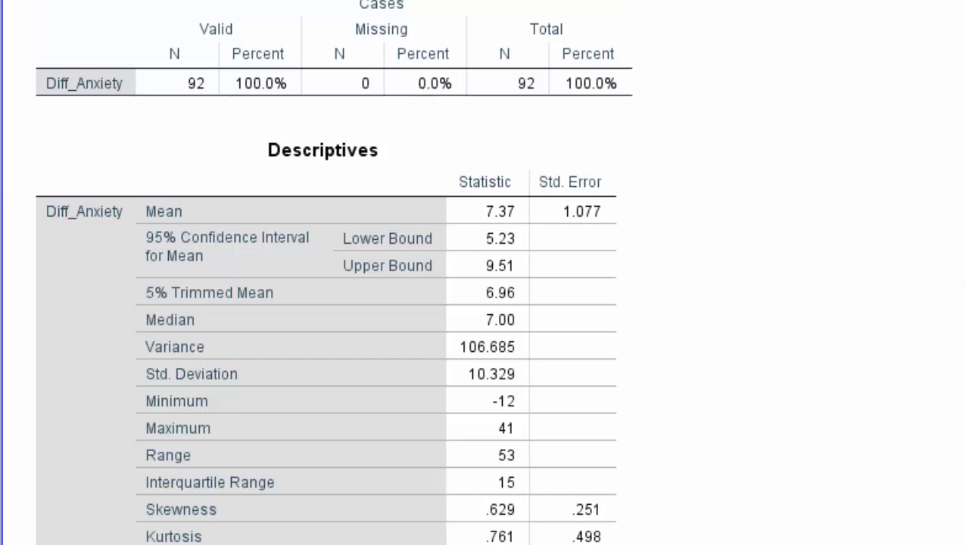
scroll(845, 270, "down", 5)
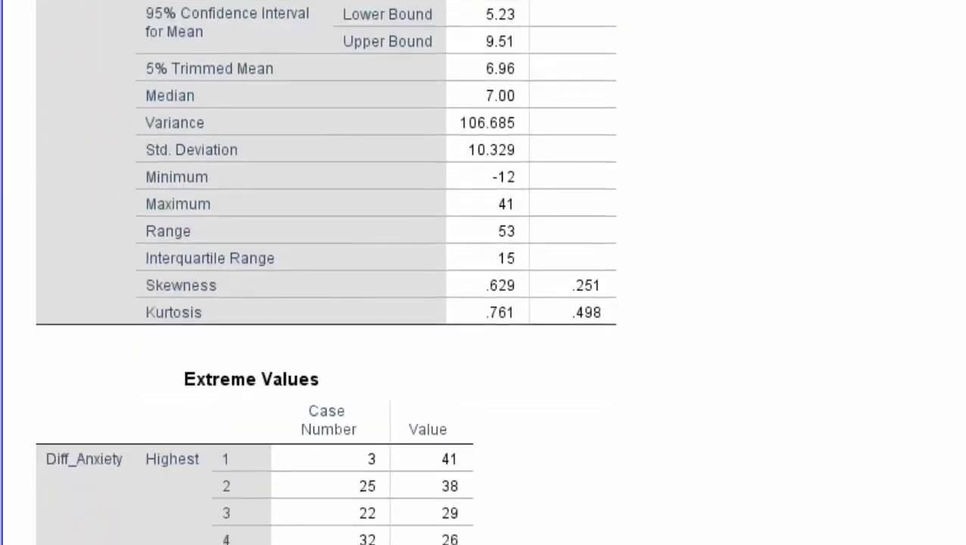
left_click(491, 299)
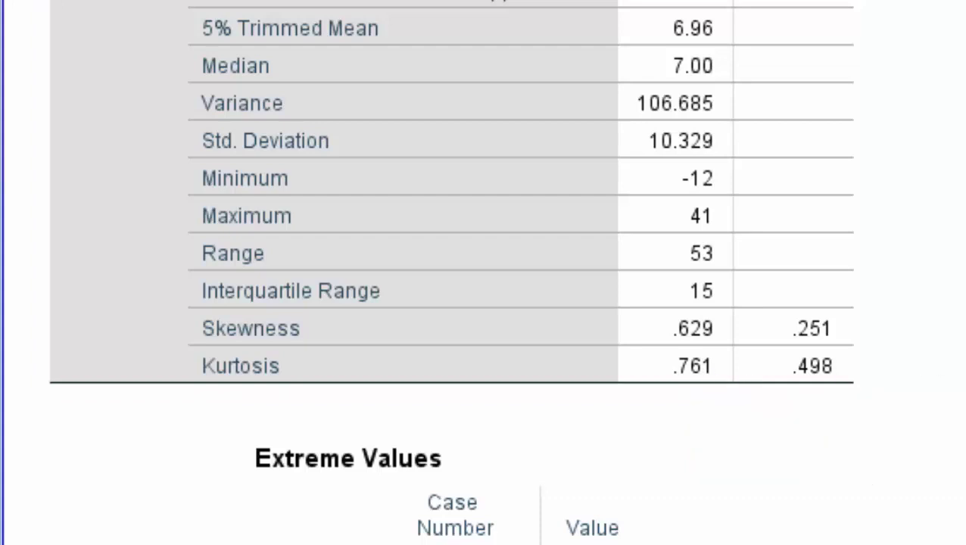
scroll(485, 273, "down", 10)
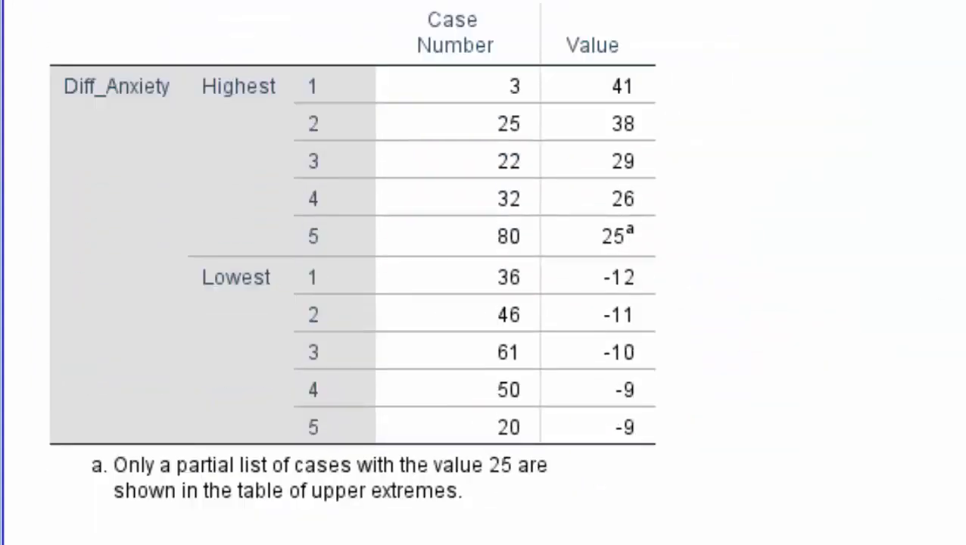
scroll(462, 273, "down", 6)
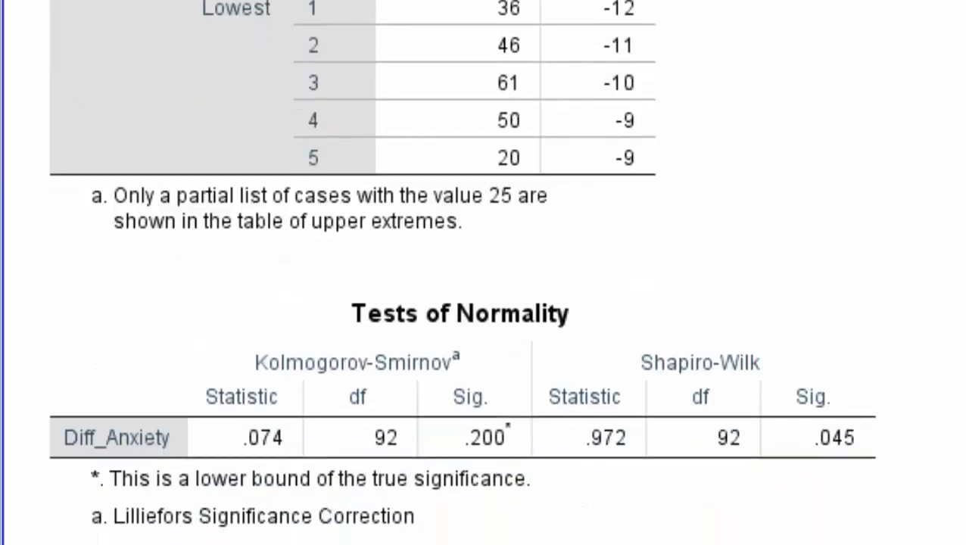
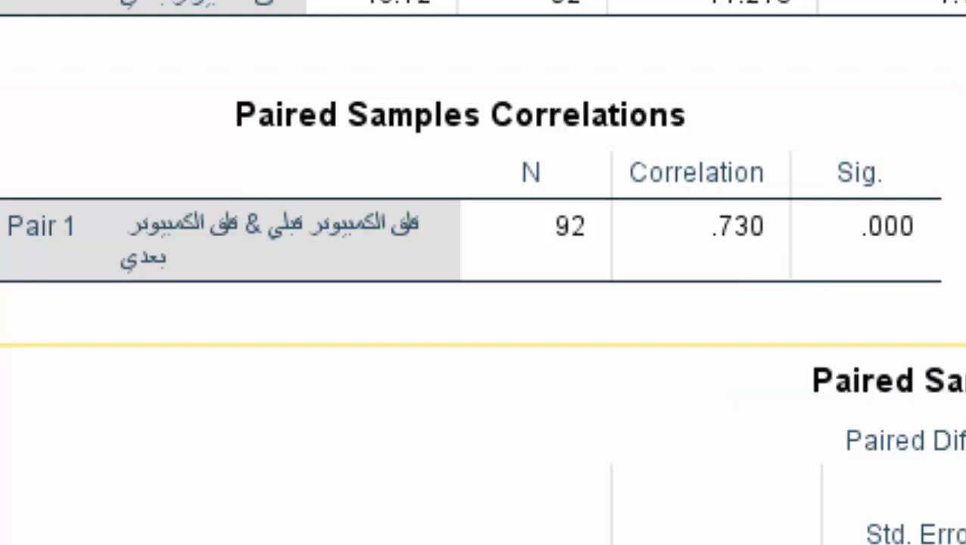
Examine the Paired Samples Statistics and Paired Samples Correlations tables, comparing the pre and post standard deviations and their correlation.
left_click_drag(496, 215, 424, 15)
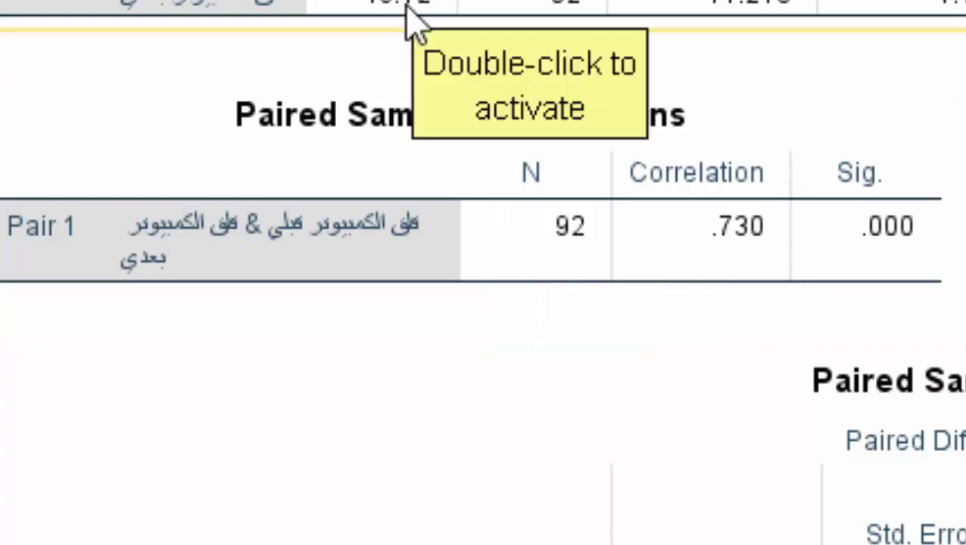
scroll(394, 5, "down", 5)
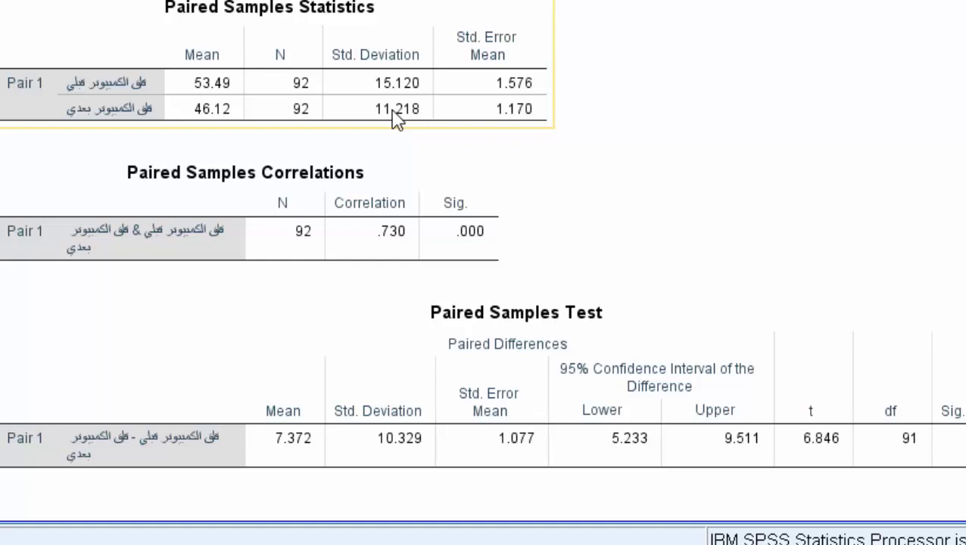
left_click(384, 250)
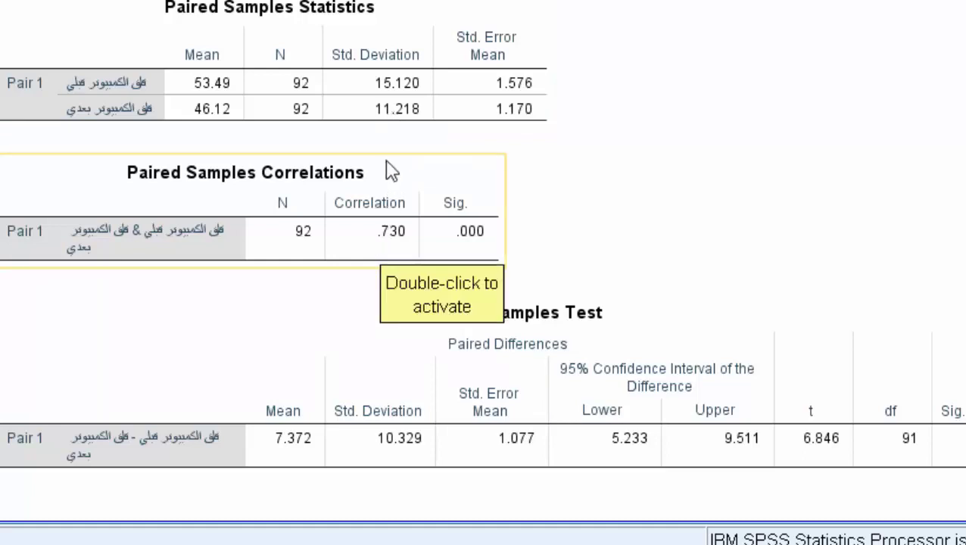
left_click(395, 110)
left_click(384, 274)
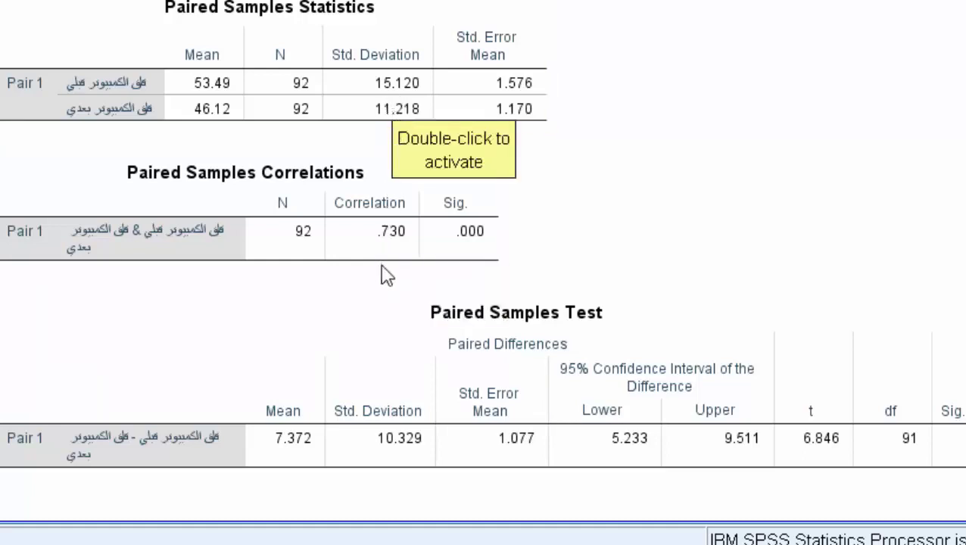
left_click(389, 106)
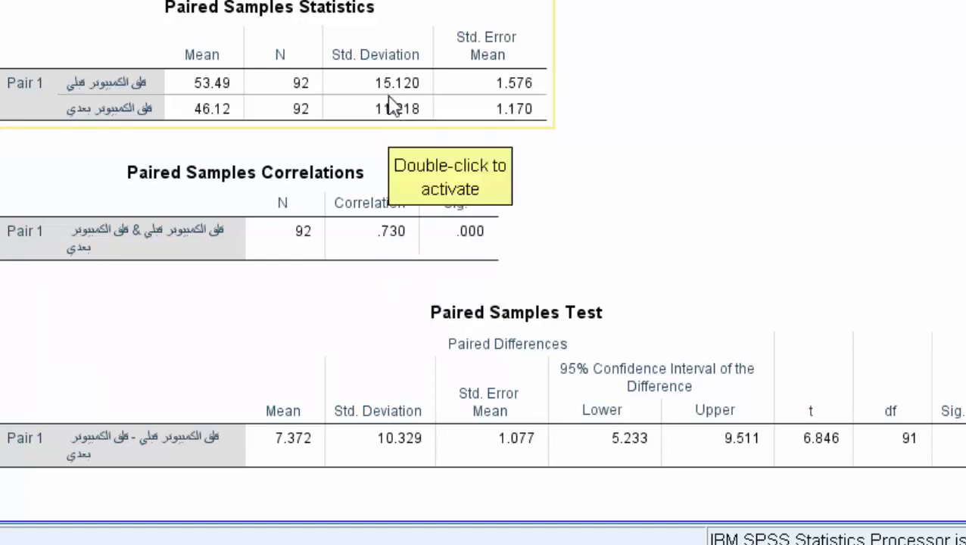
left_click(399, 159)
left_click(392, 119)
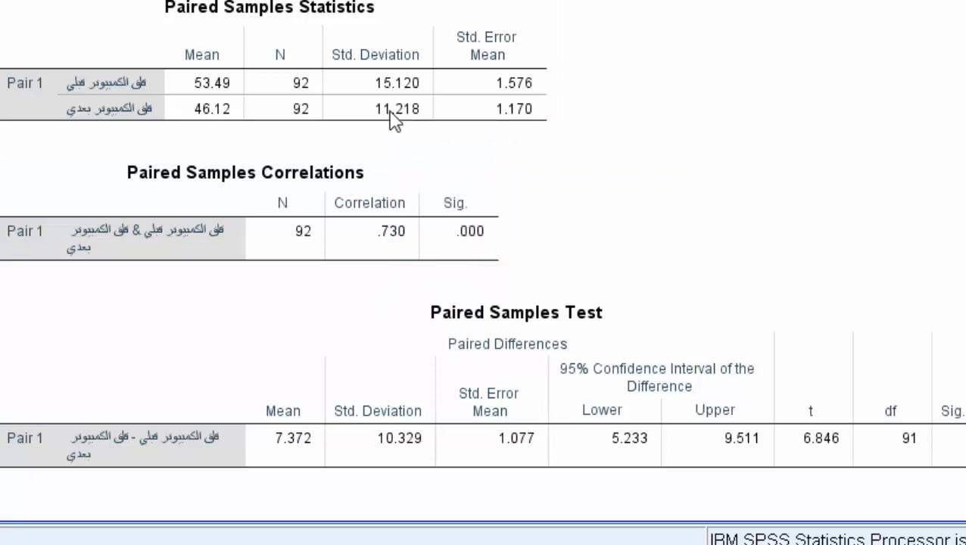
left_click_drag(393, 119, 381, 209)
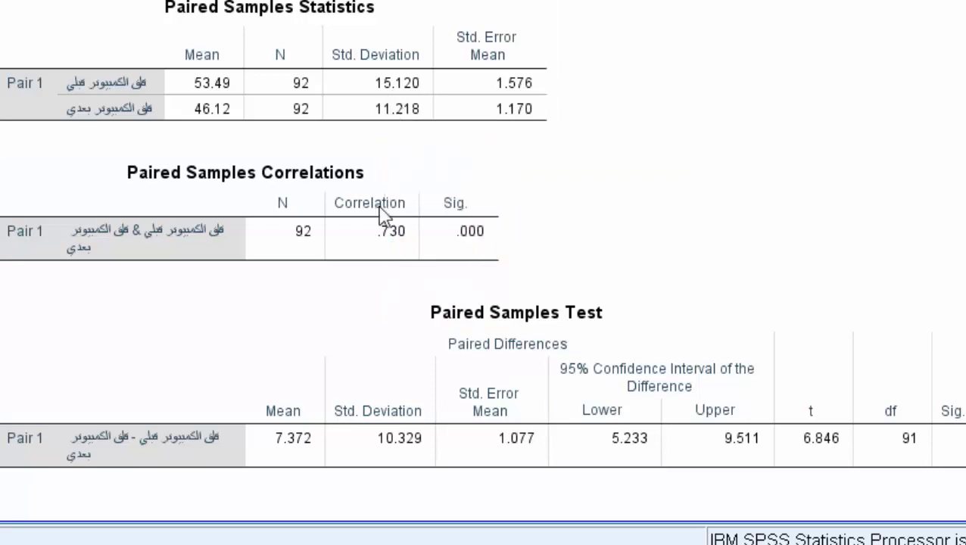
Examine the Paired Samples Test table from the standard deviation and confidence interval of the difference to t, df and significance.
left_click(445, 309)
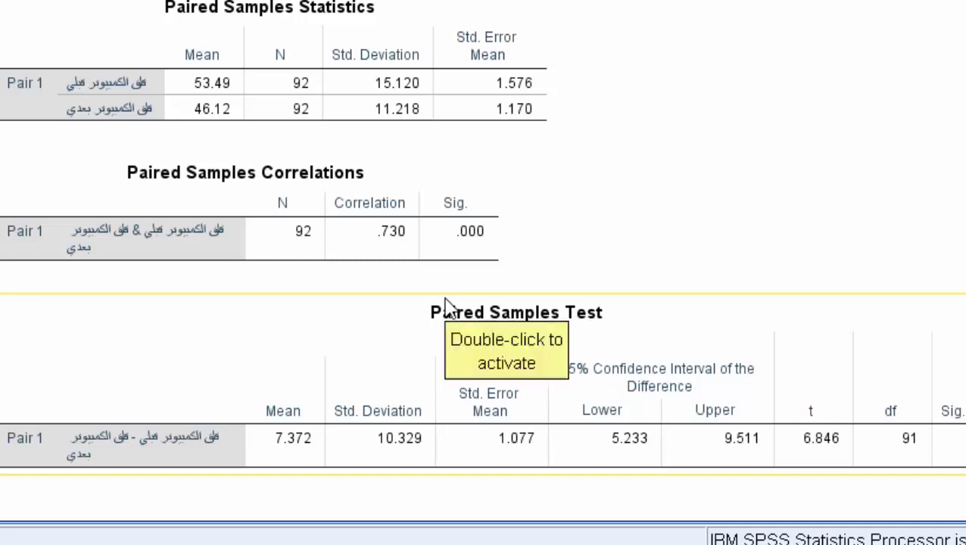
left_click(540, 80)
left_click_drag(539, 80, 501, 121)
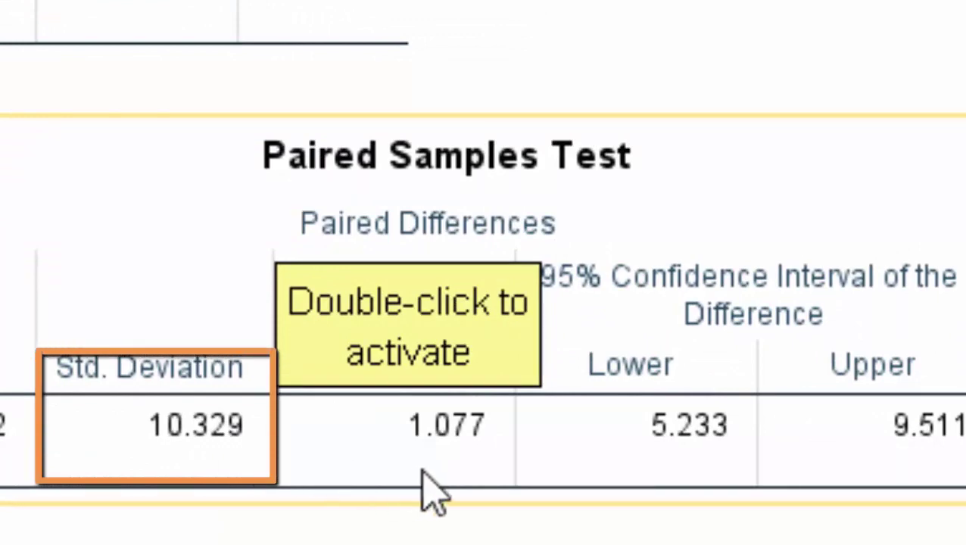
left_click_drag(437, 479, 244, 534)
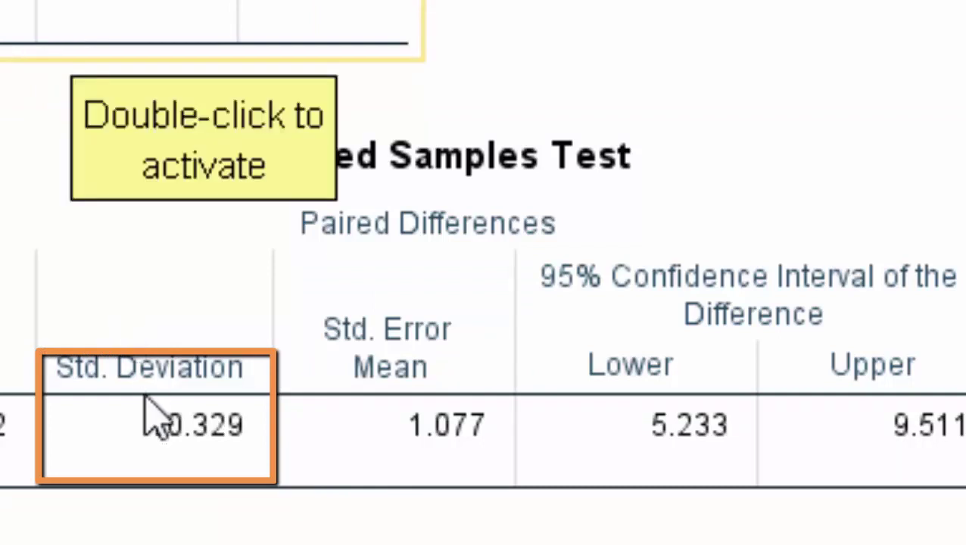
mouse_move(209, 475)
left_mouse_down()
mouse_move(222, 115)
mouse_move(215, 125)
mouse_move(191, 105)
mouse_move(191, 134)
left_mouse_up()
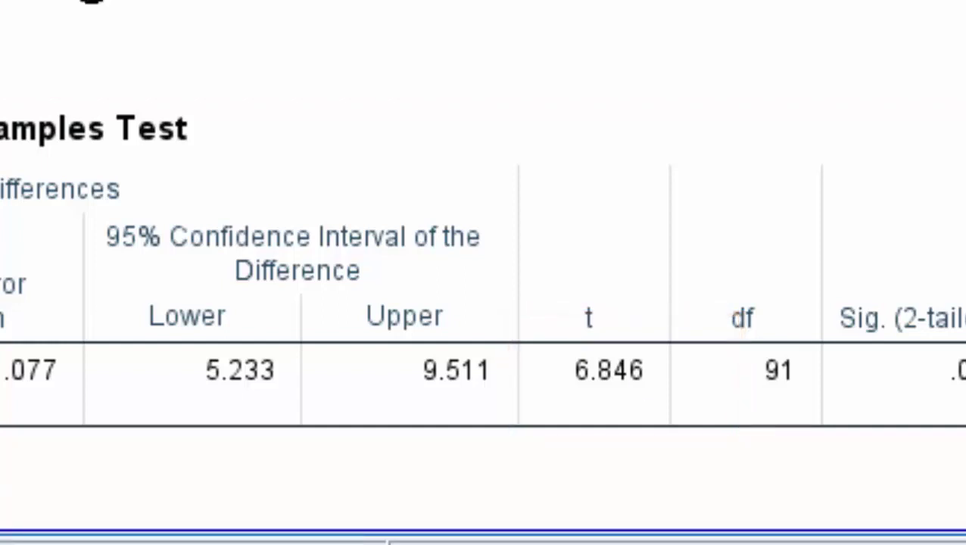
left_click(811, 388)
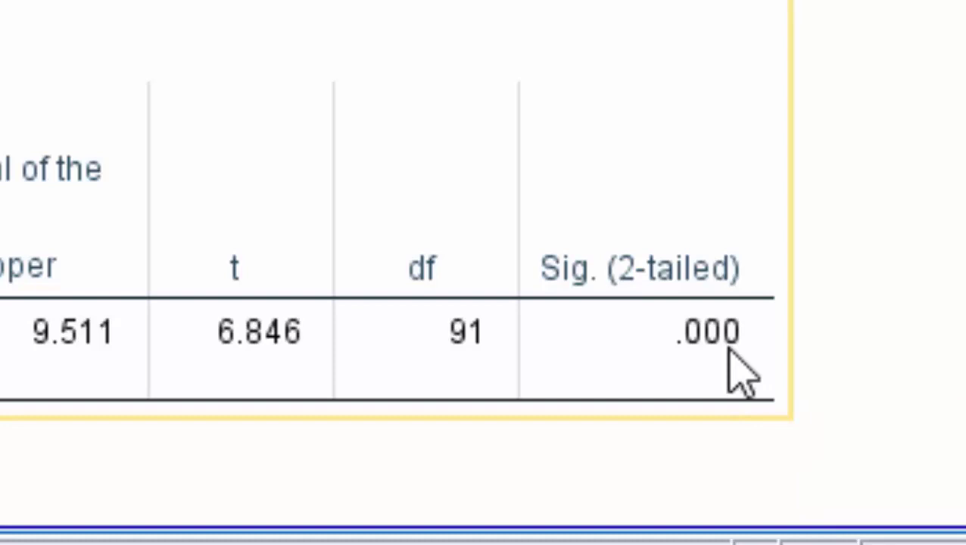
Open the Paired Samples Test table for editing and set its Sig. (2-tailed) value cell to 10 decimals.
left_click(739, 371)
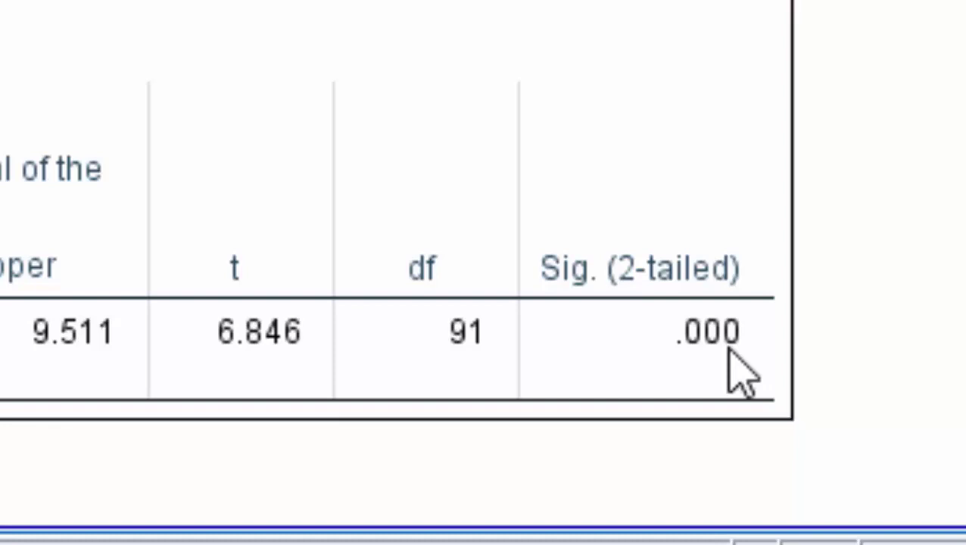
double_click(738, 371)
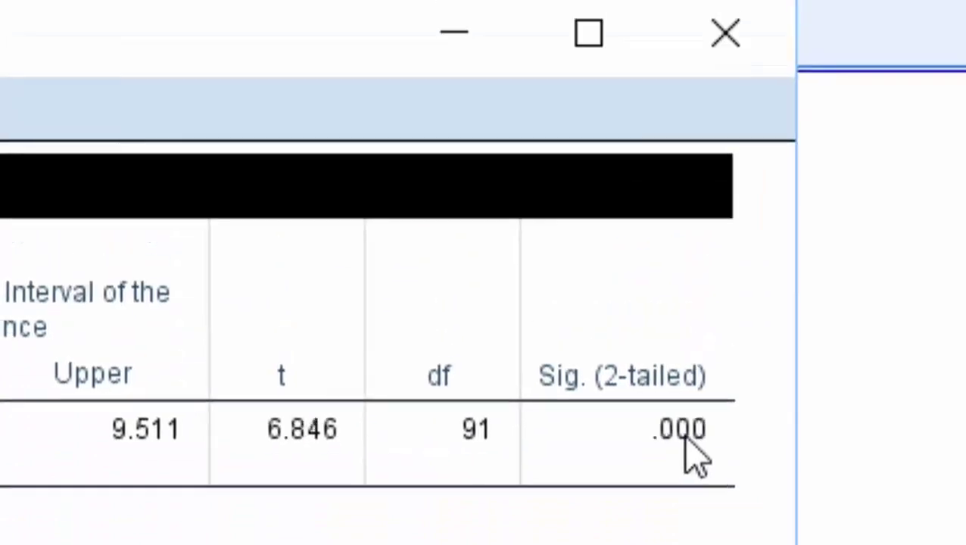
left_click(686, 448)
mouse_move(689, 458)
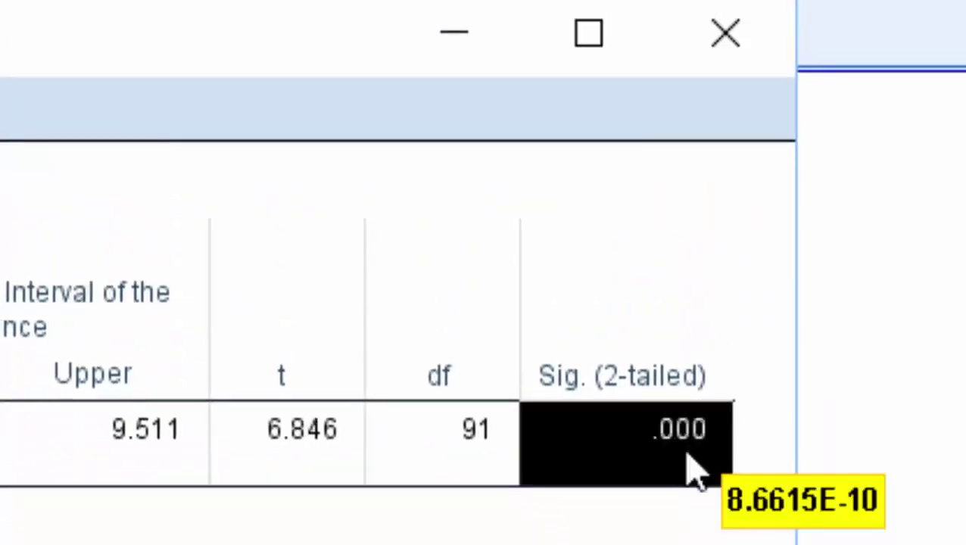
right_click(693, 466)
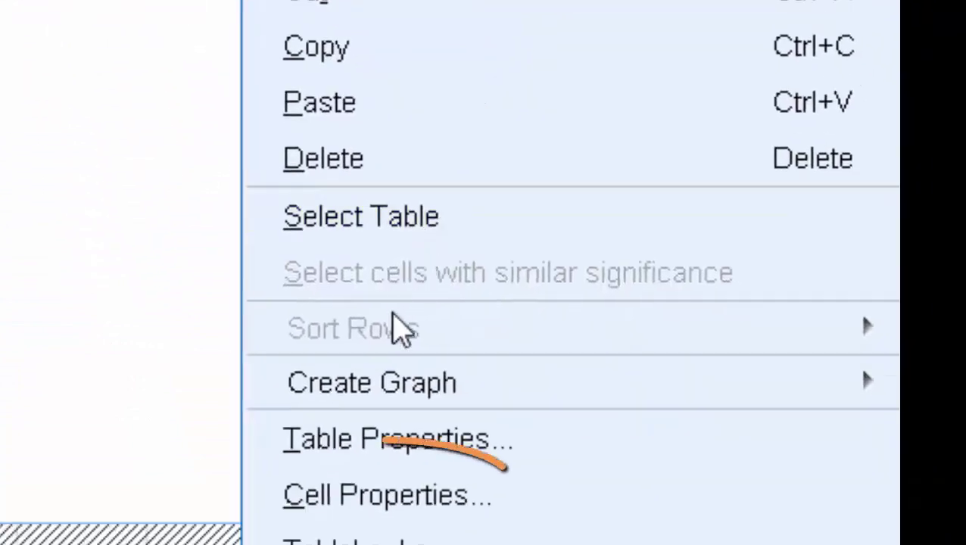
left_click(379, 510)
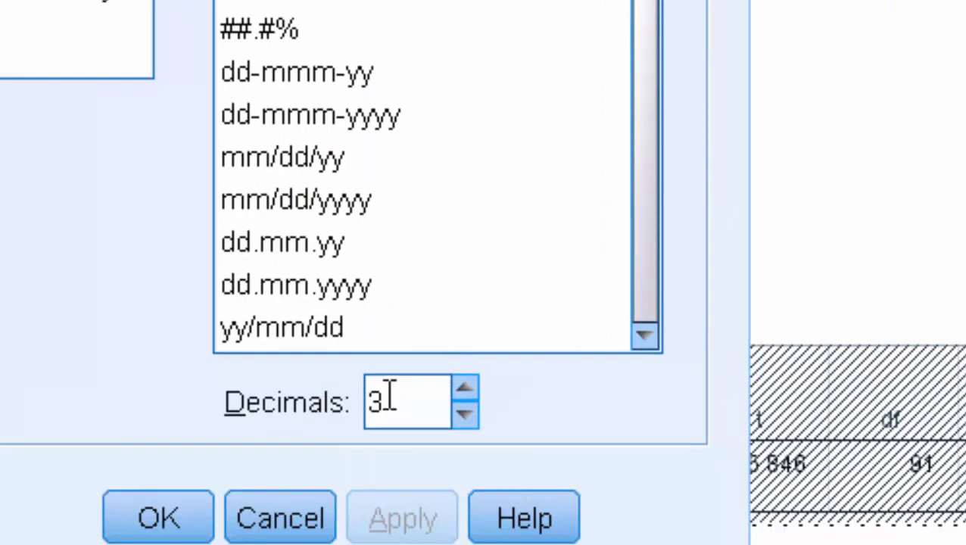
left_click_drag(388, 398, 353, 401)
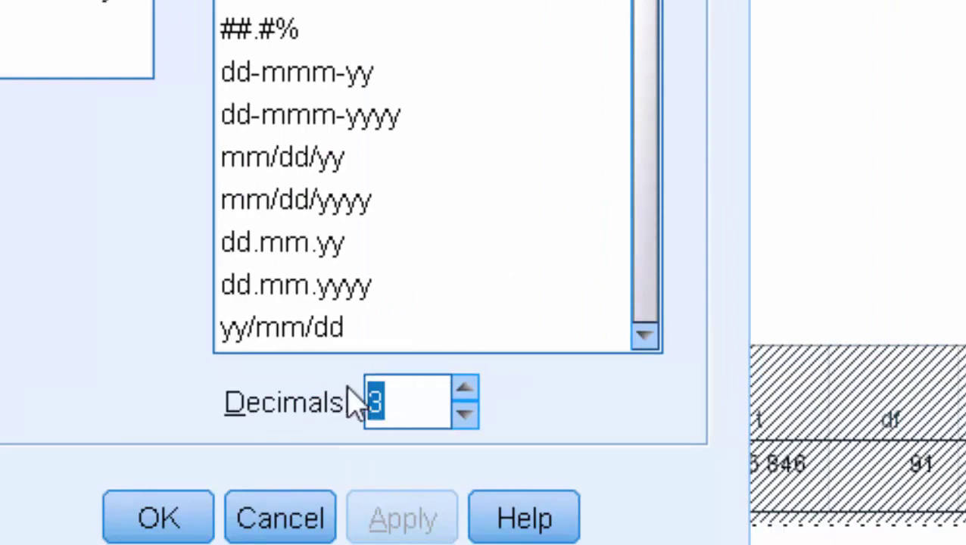
type("10")
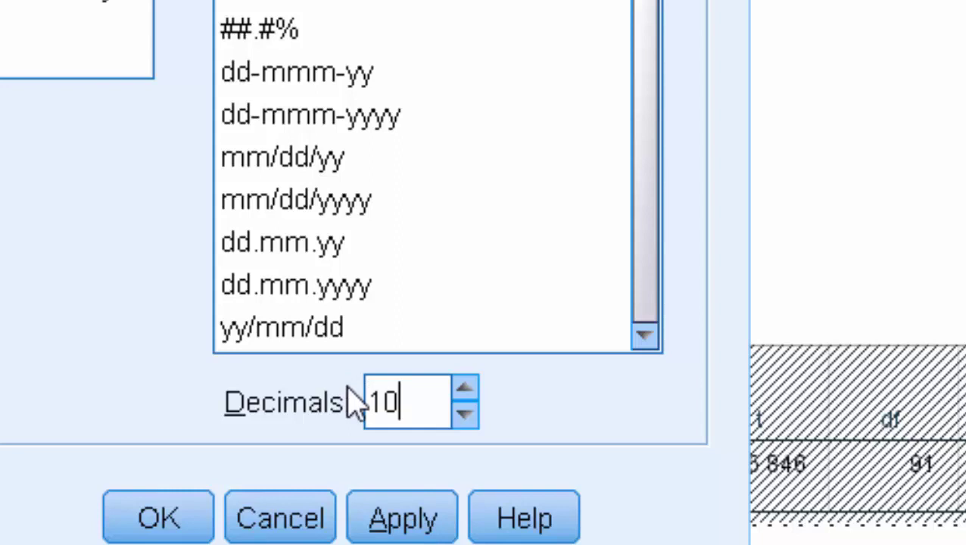
left_click(200, 514)
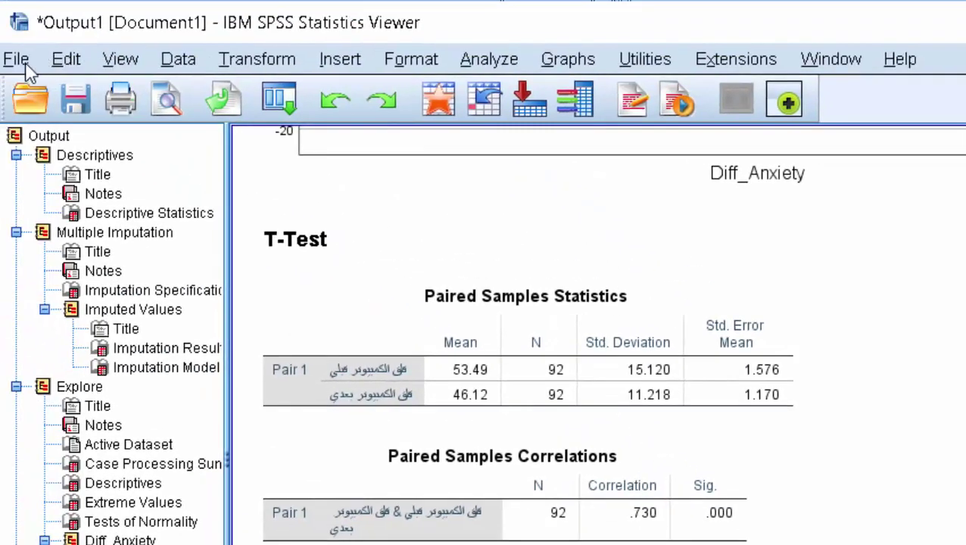
Create a new Python3 script from the output viewer.
left_click(21, 61)
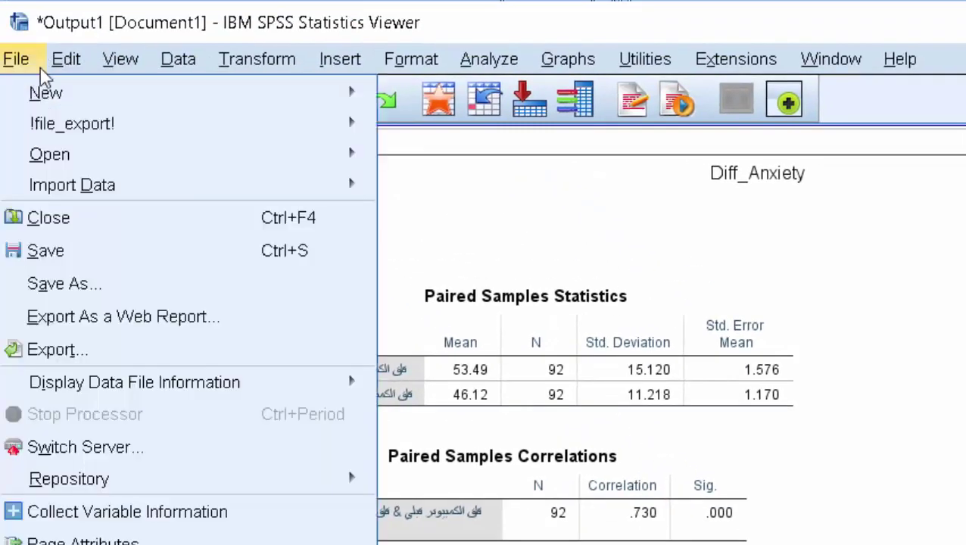
left_click(66, 59)
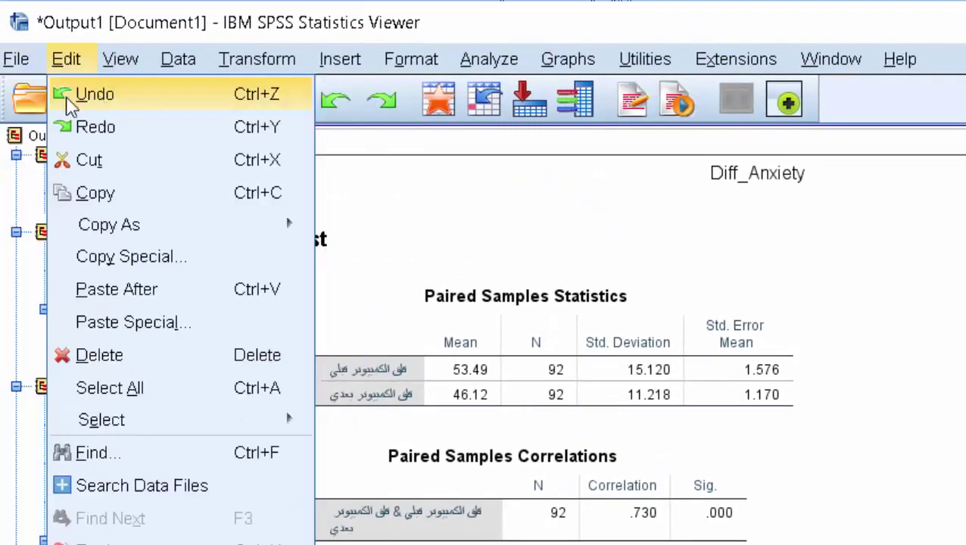
left_click(19, 59)
mouse_move(33, 102)
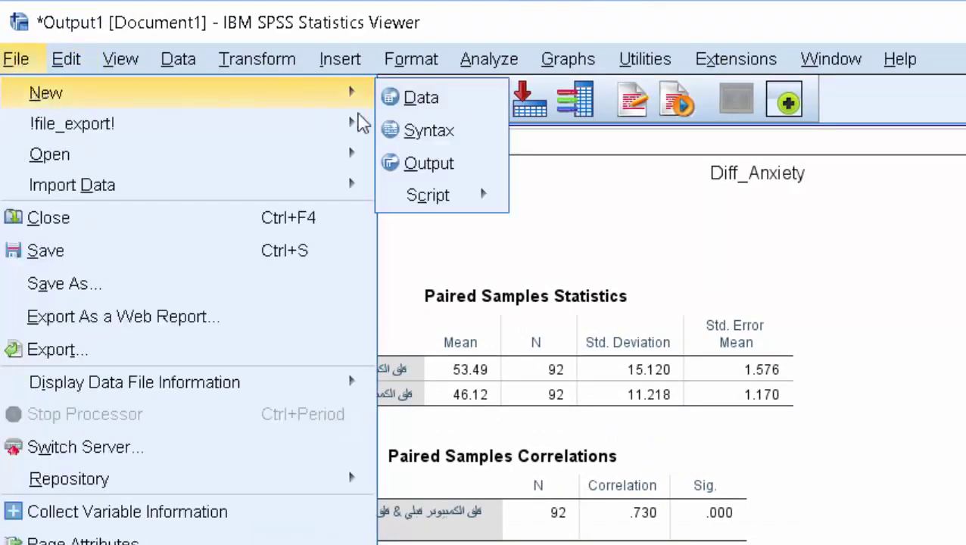
key("alt+t")
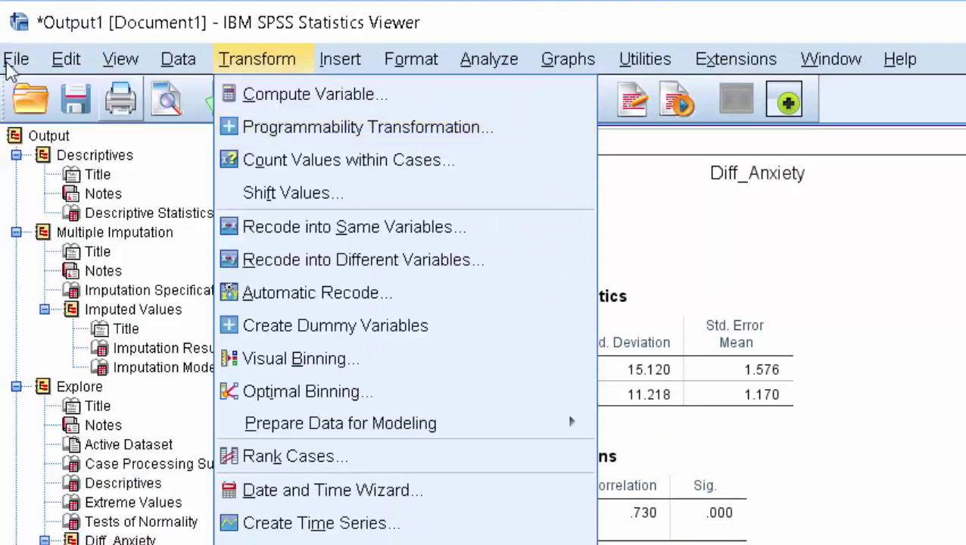
key("Left")
key("Left")
key("Left")
key("Left")
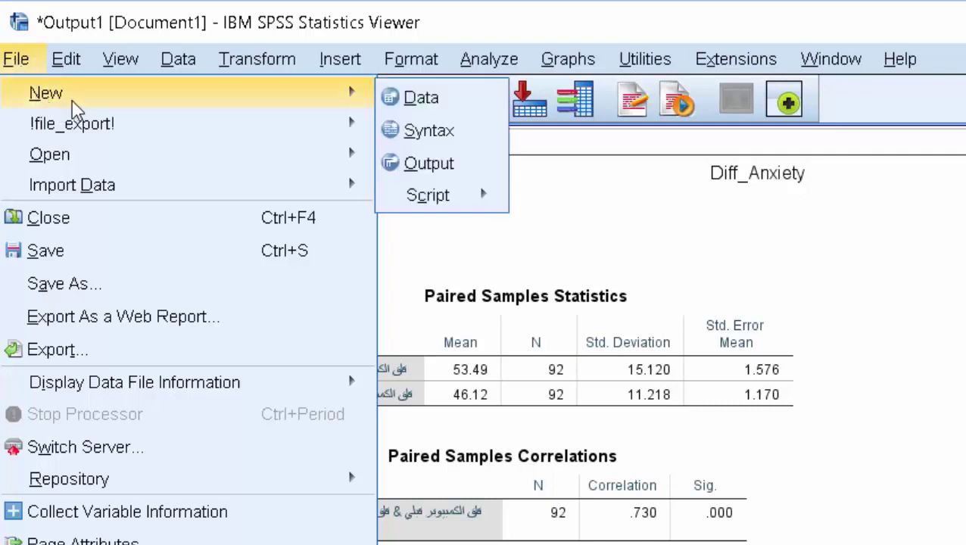
mouse_move(306, 125)
mouse_move(366, 99)
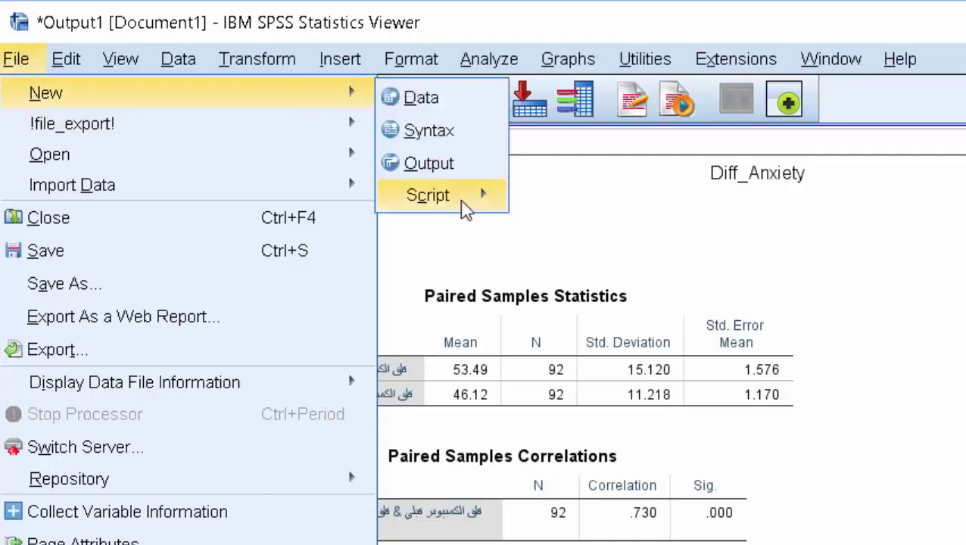
mouse_move(500, 203)
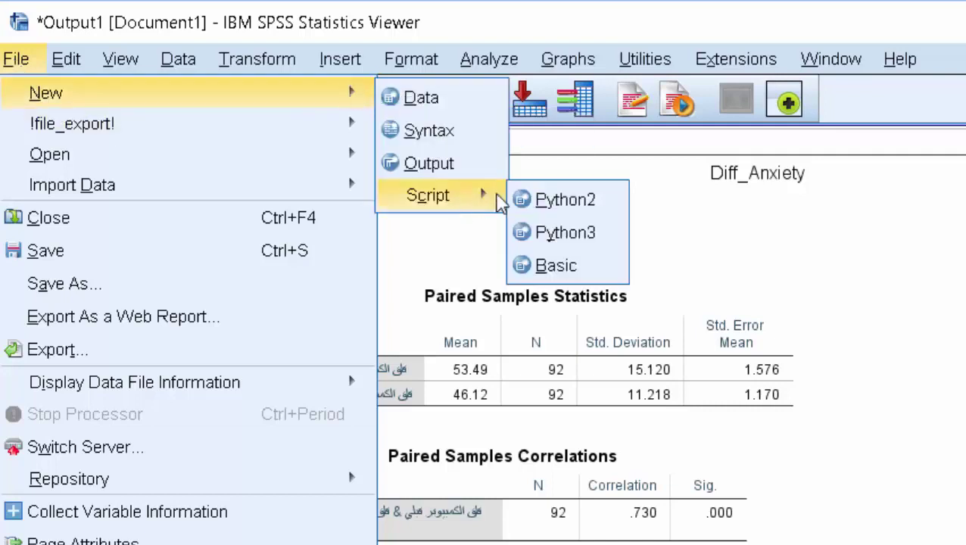
left_click(553, 234)
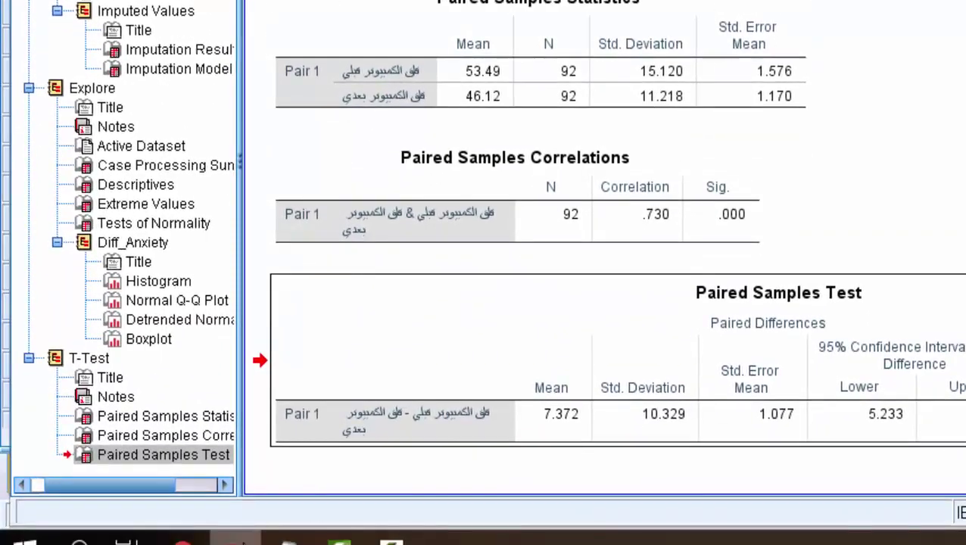
Switch to the Python shell and write the effect-size expression 6.846**2/(6.846**2+91) at the prompt.
left_click(253, 540)
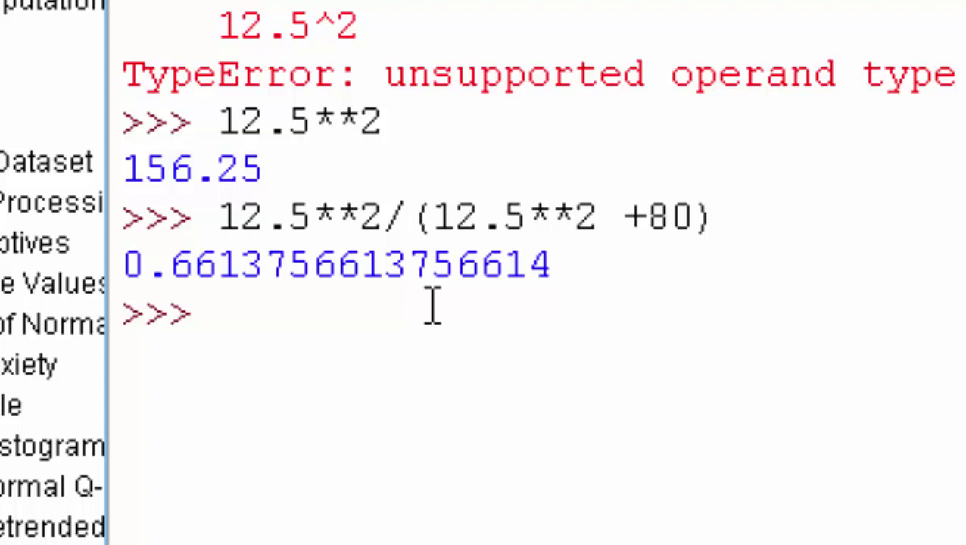
type("6.846")
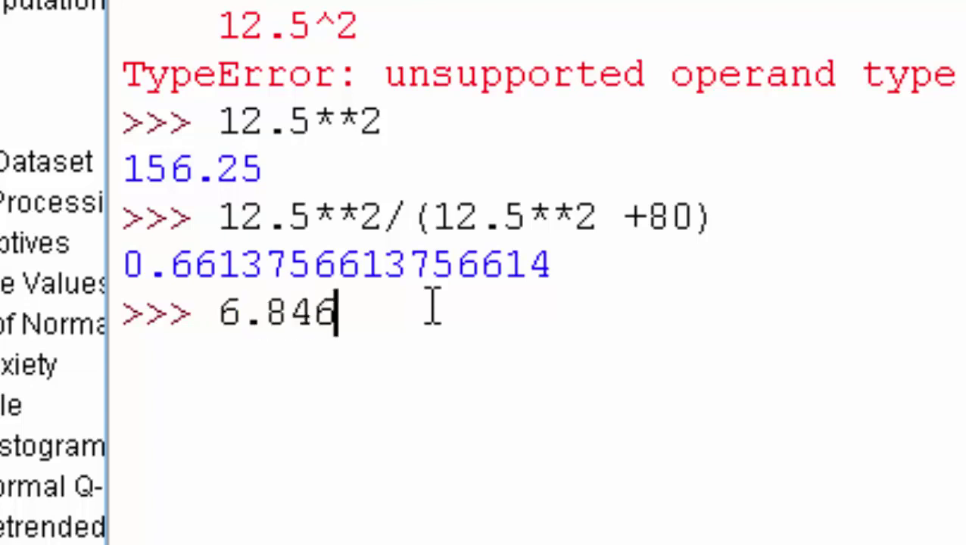
type("**")
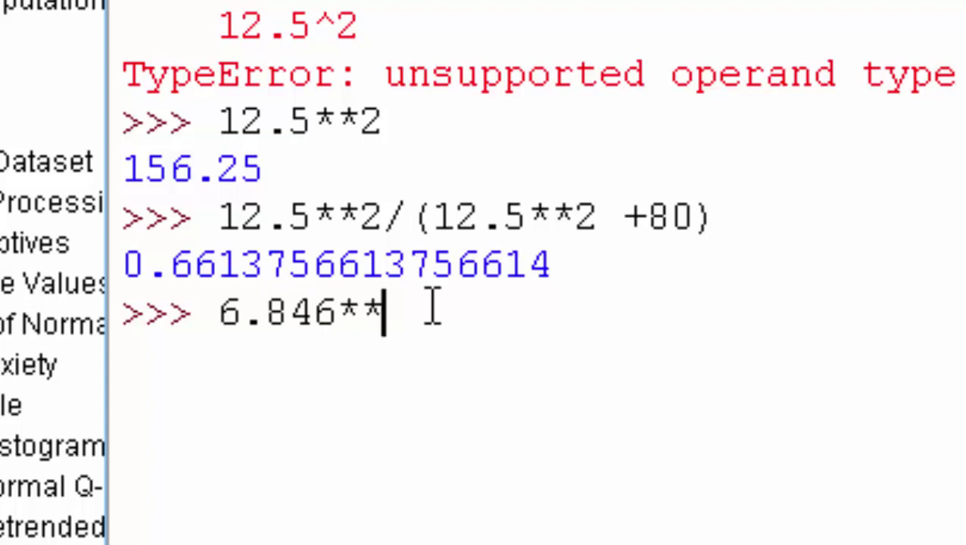
type("2")
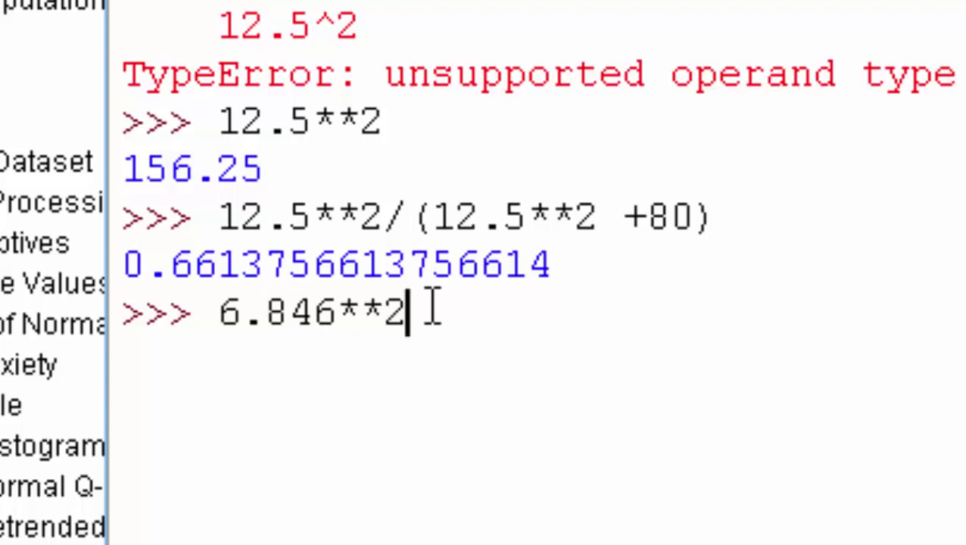
type("/(")
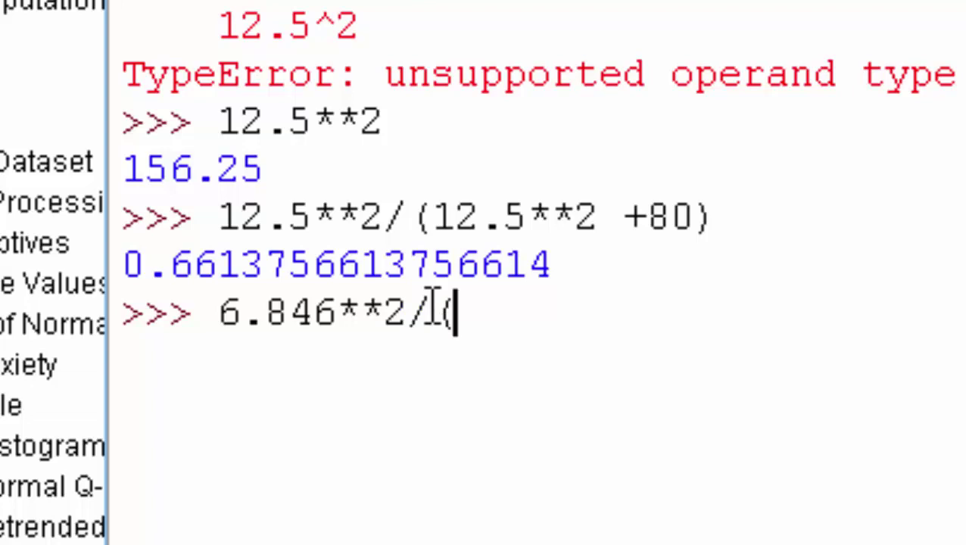
type("6.")
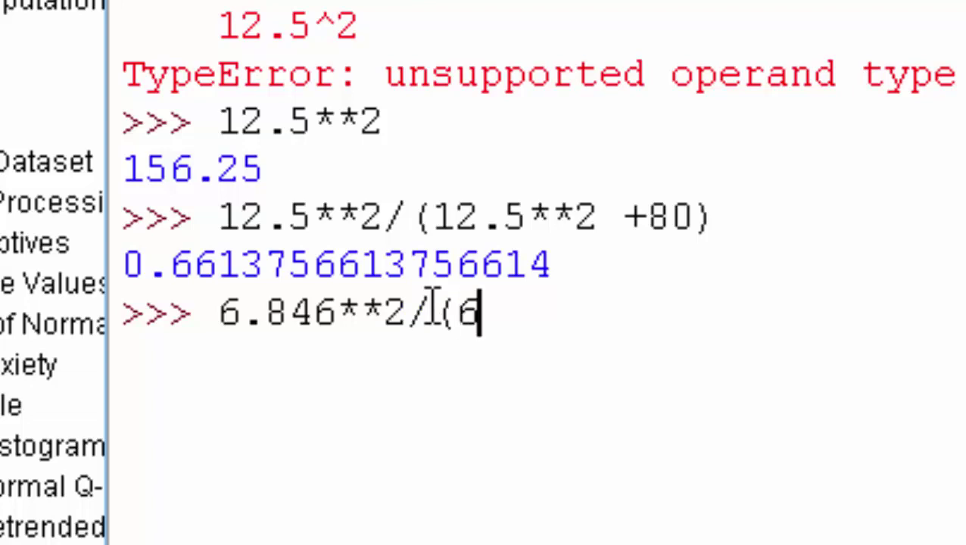
type("8")
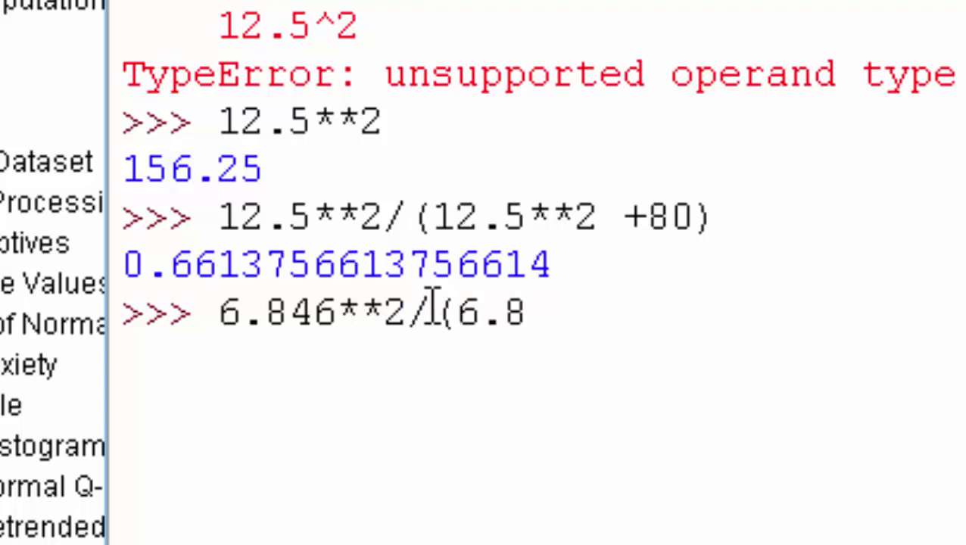
type("46**")
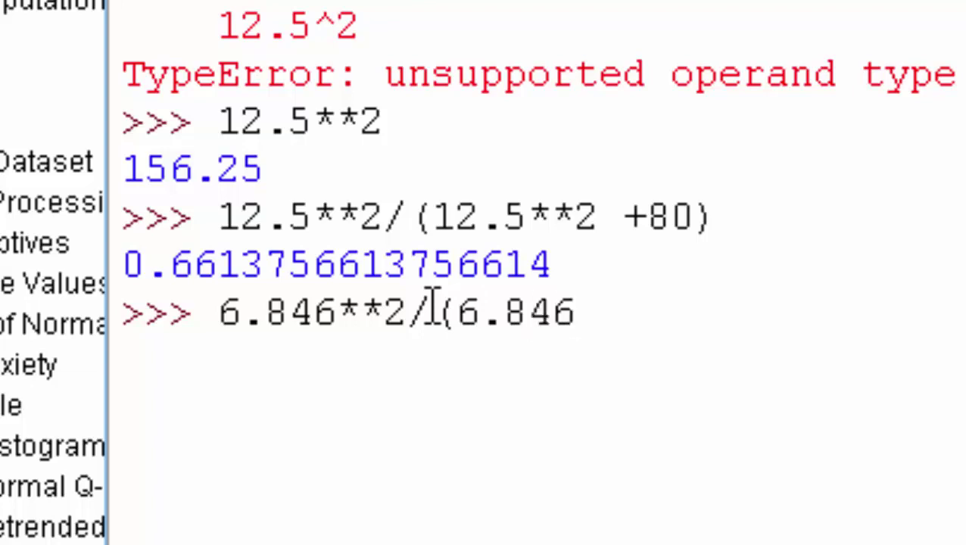
type("2")
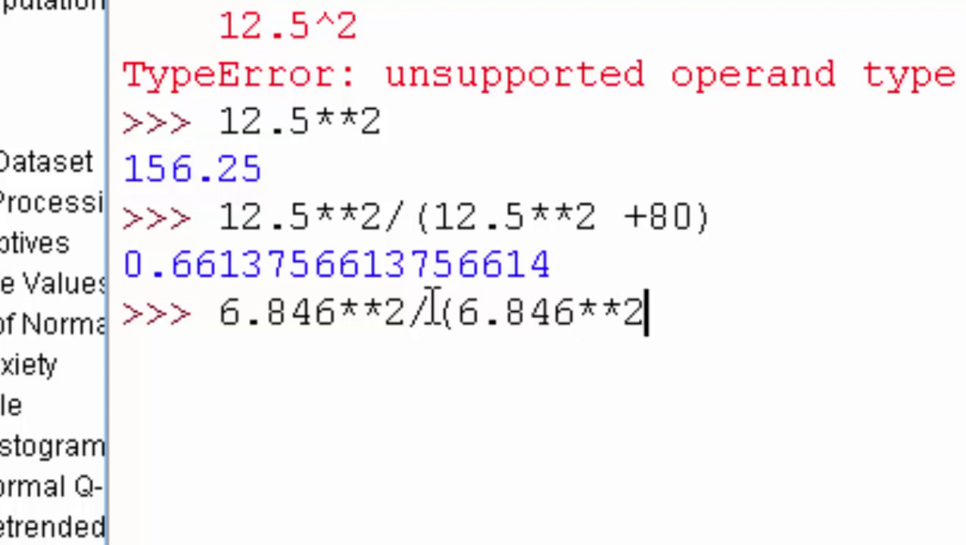
type("=91")
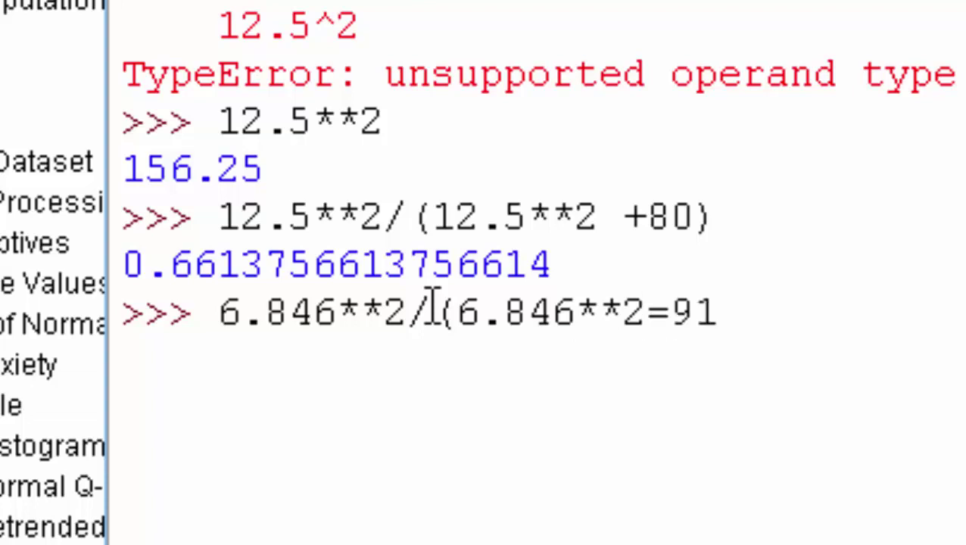
key("BackSpace")
key("BackSpace")
key("BackSpace")
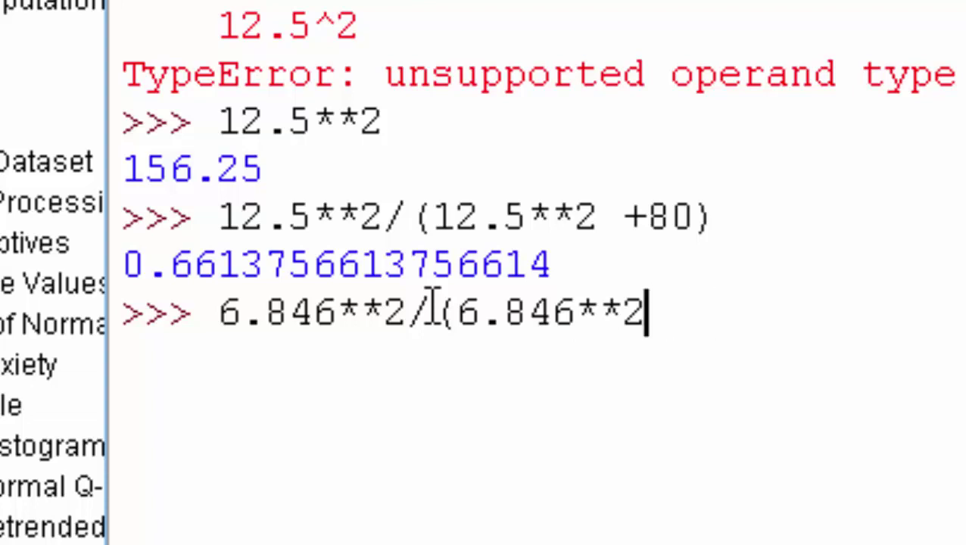
type("+91")
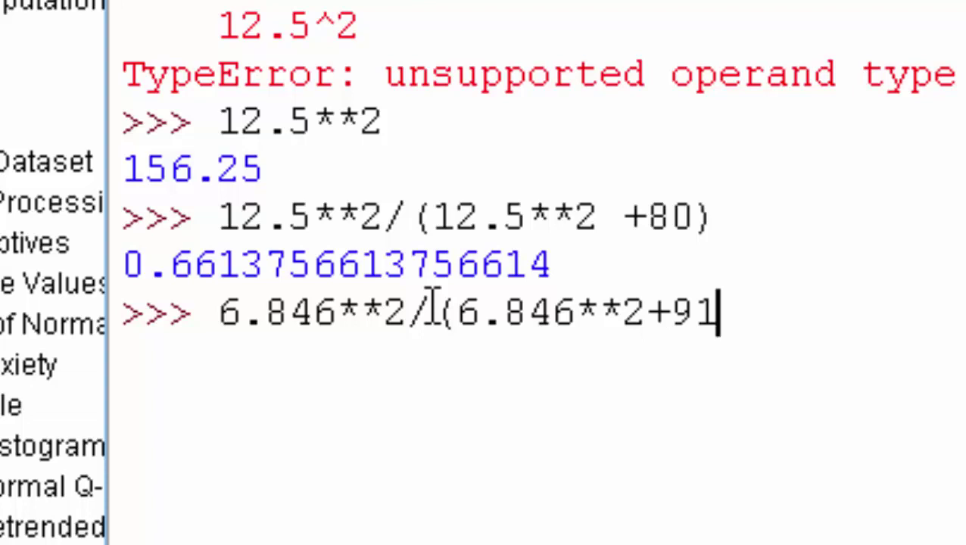
type(")")
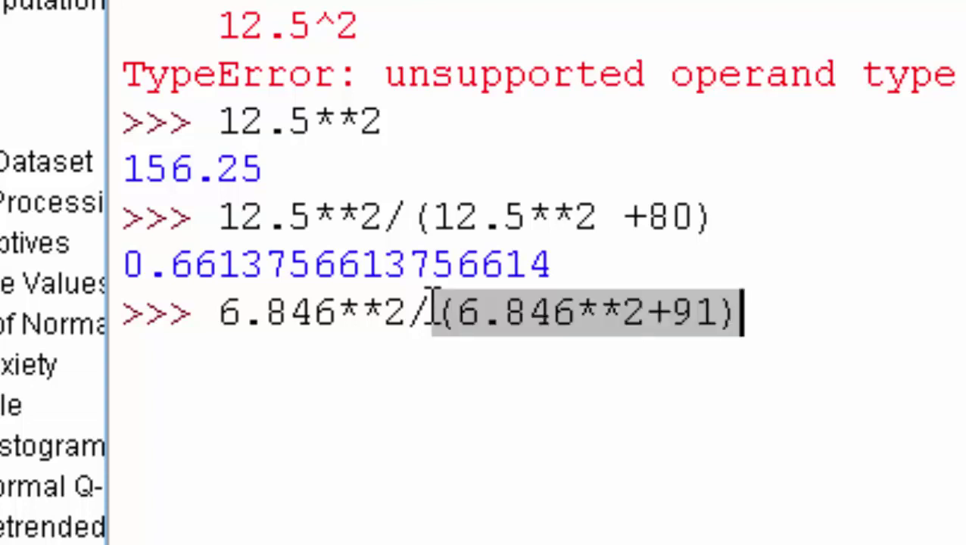
Enclose the squared term in the denominator in its own parentheses and evaluate 6.846**2/((6.846**2)+91).
left_click(656, 314)
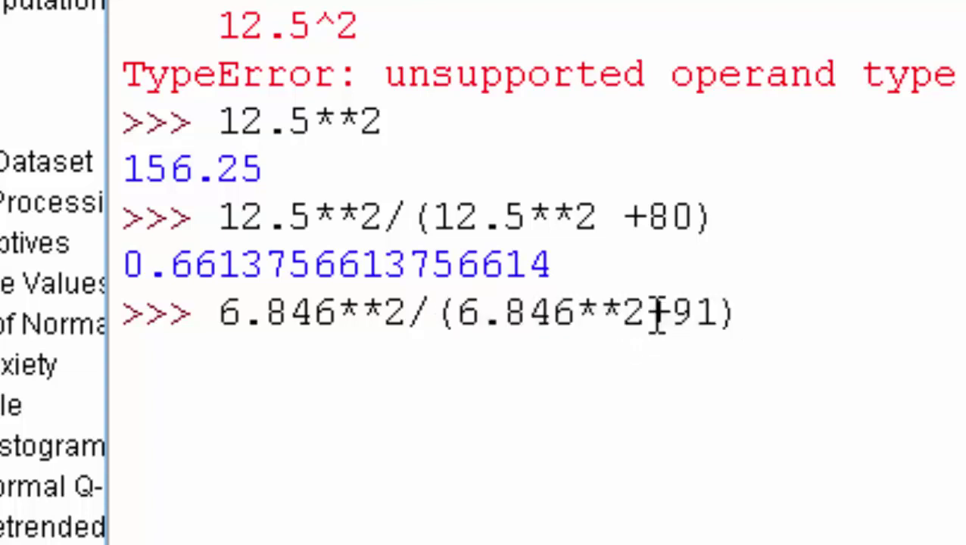
type(")")
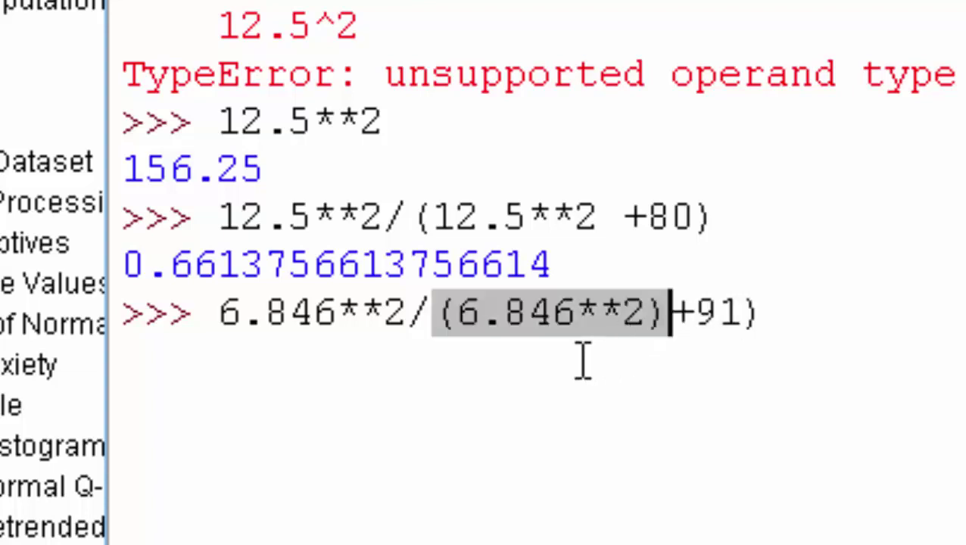
left_click(451, 314)
type("(")
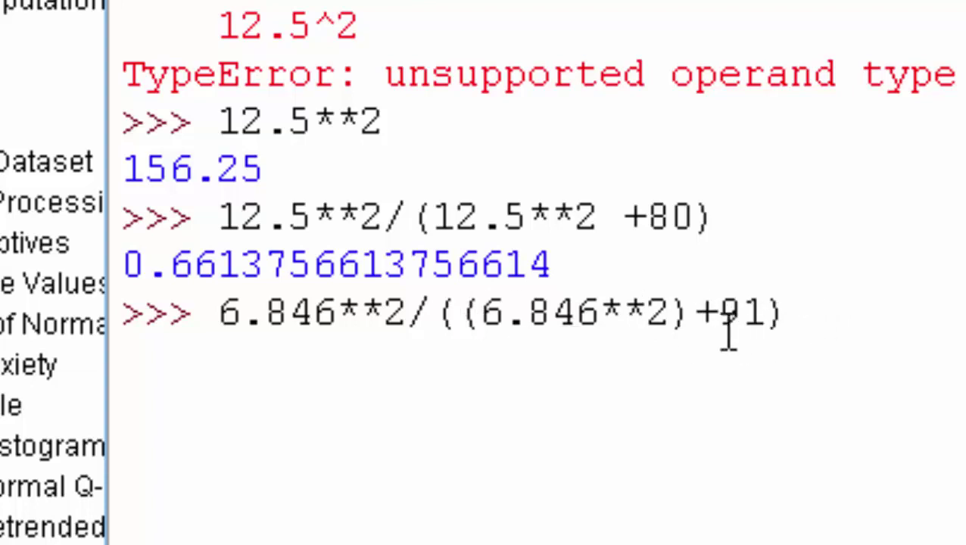
left_click(811, 308)
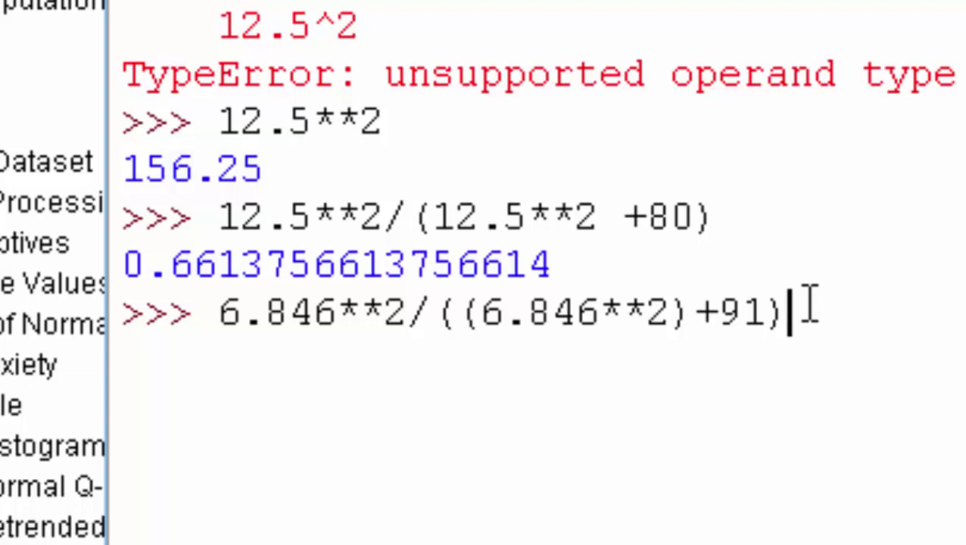
key("Return")
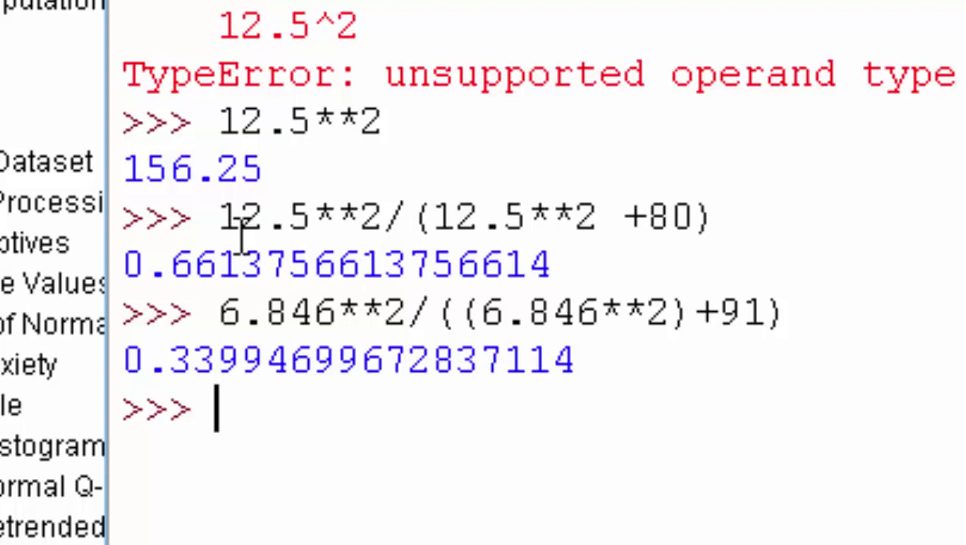
Select the earlier expression 12.5**2/(12.5**2 +80) in the Python shell for reuse.
left_click_drag(223, 218, 723, 218)
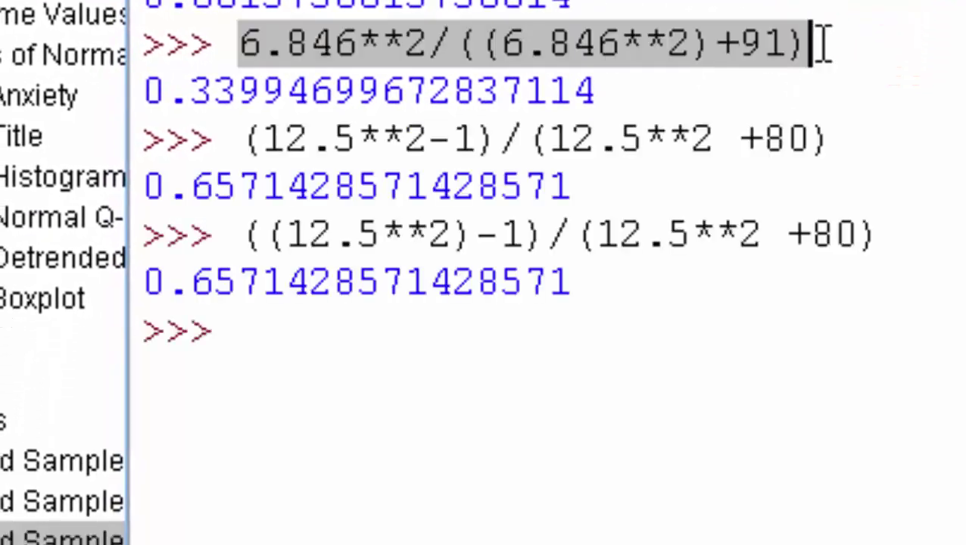